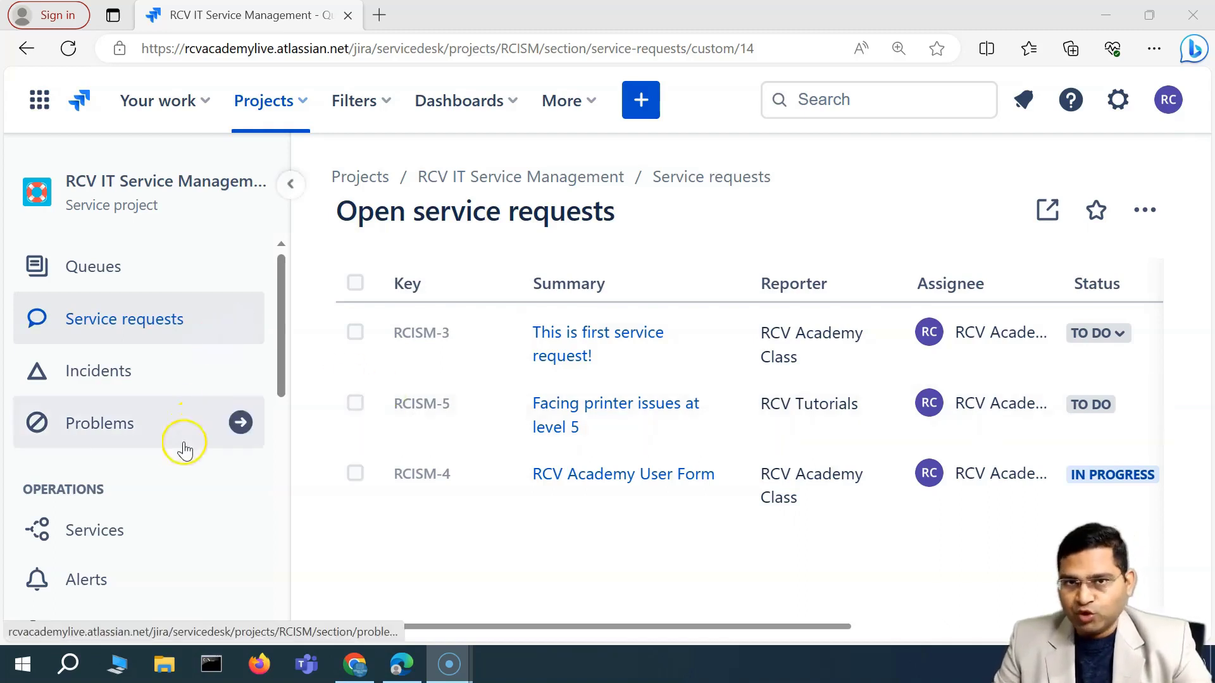
Open the project settings for RCV IT Service Management.
{"action": "scroll", "coordinate": [184, 468], "scroll_direction": "down", "scroll_amount": 3}
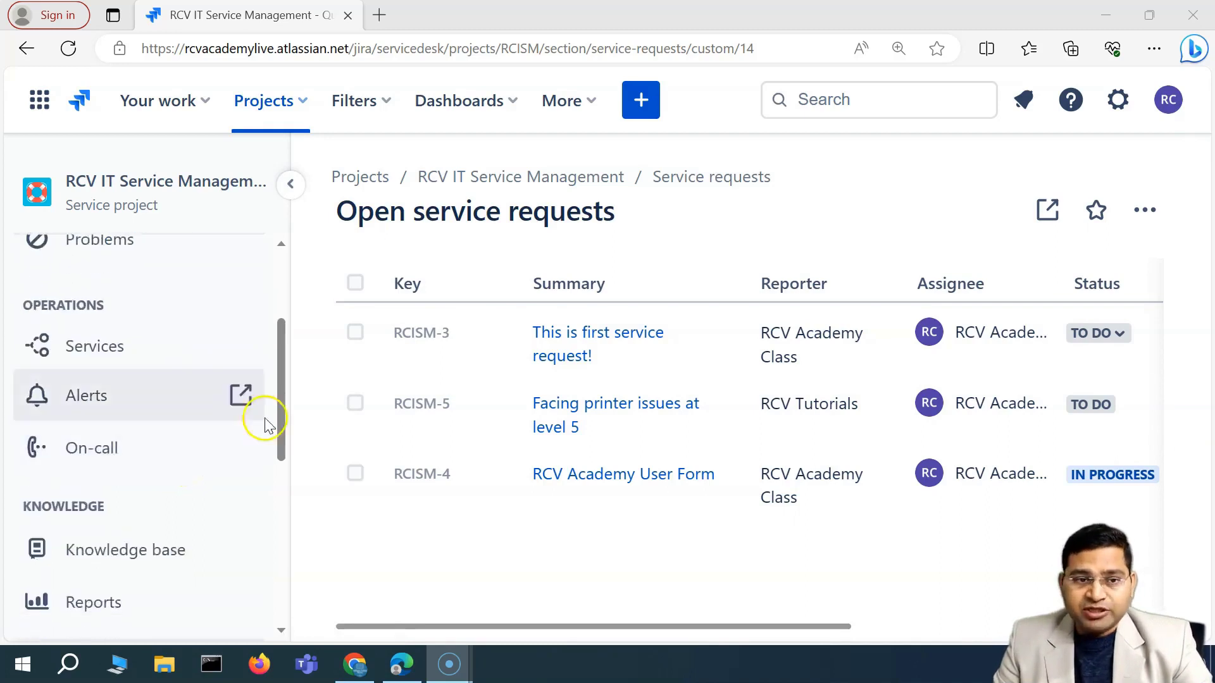
{"action": "scroll", "coordinate": [163, 517], "scroll_direction": "down", "scroll_amount": 6}
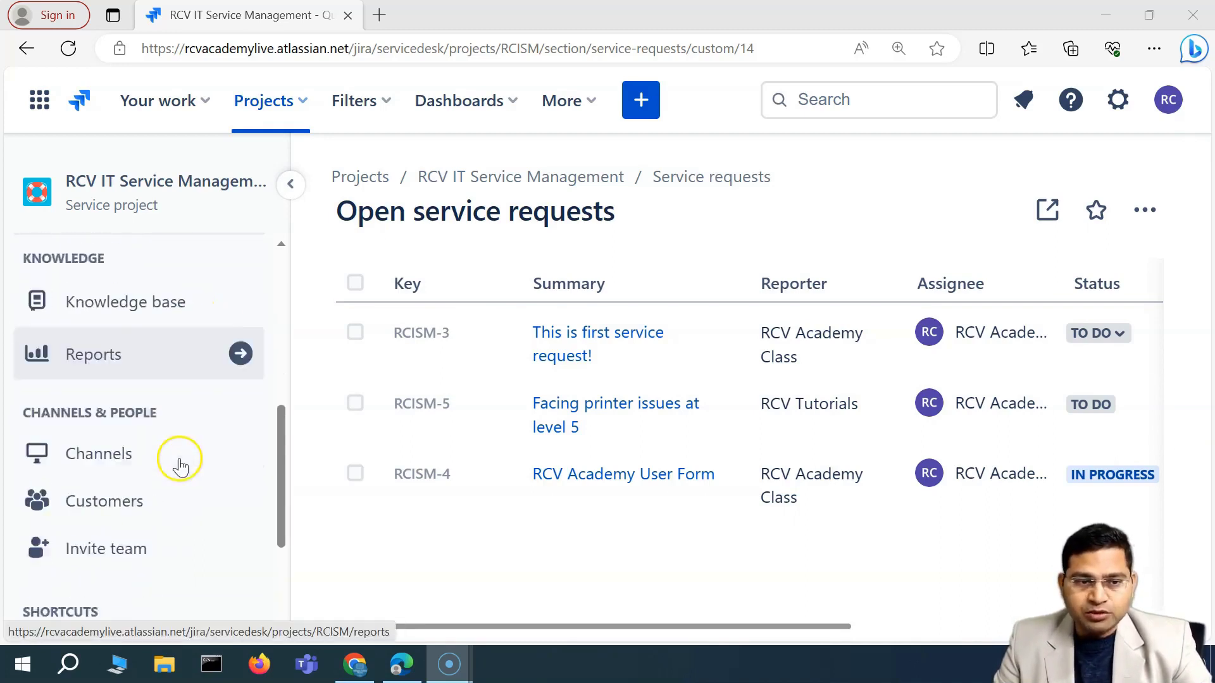
{"action": "scroll", "coordinate": [154, 467], "scroll_direction": "up", "scroll_amount": 9}
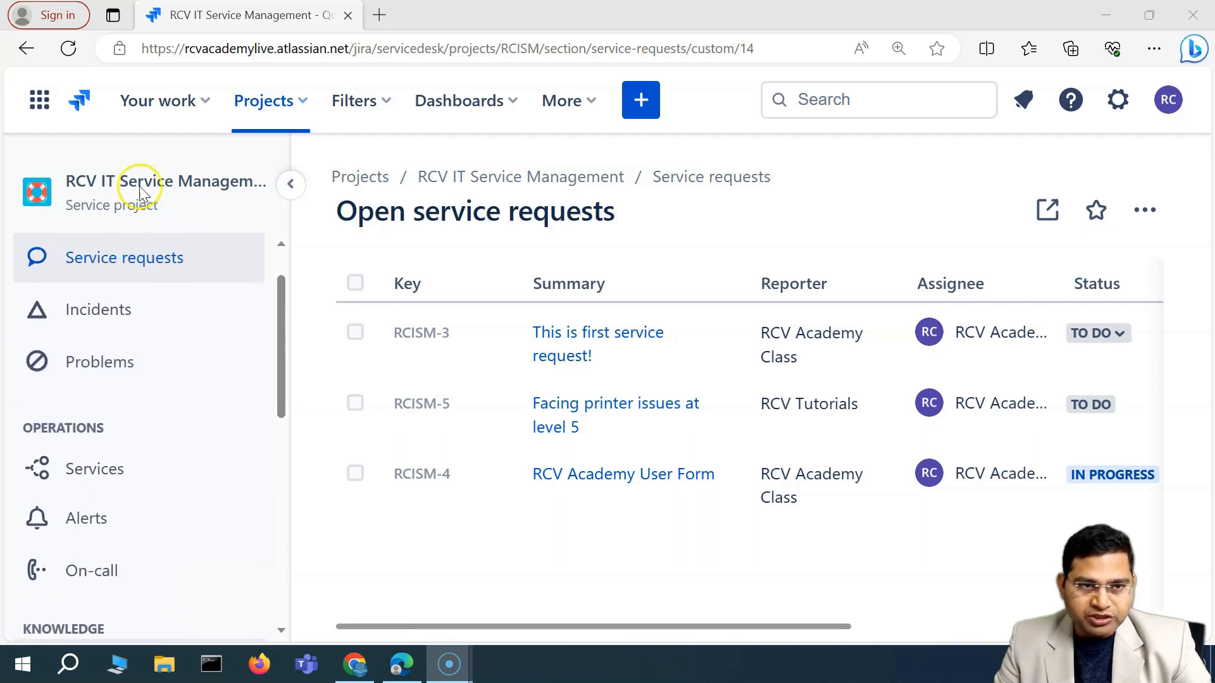
{"action": "scroll", "coordinate": [184, 503], "scroll_direction": "down", "scroll_amount": 9}
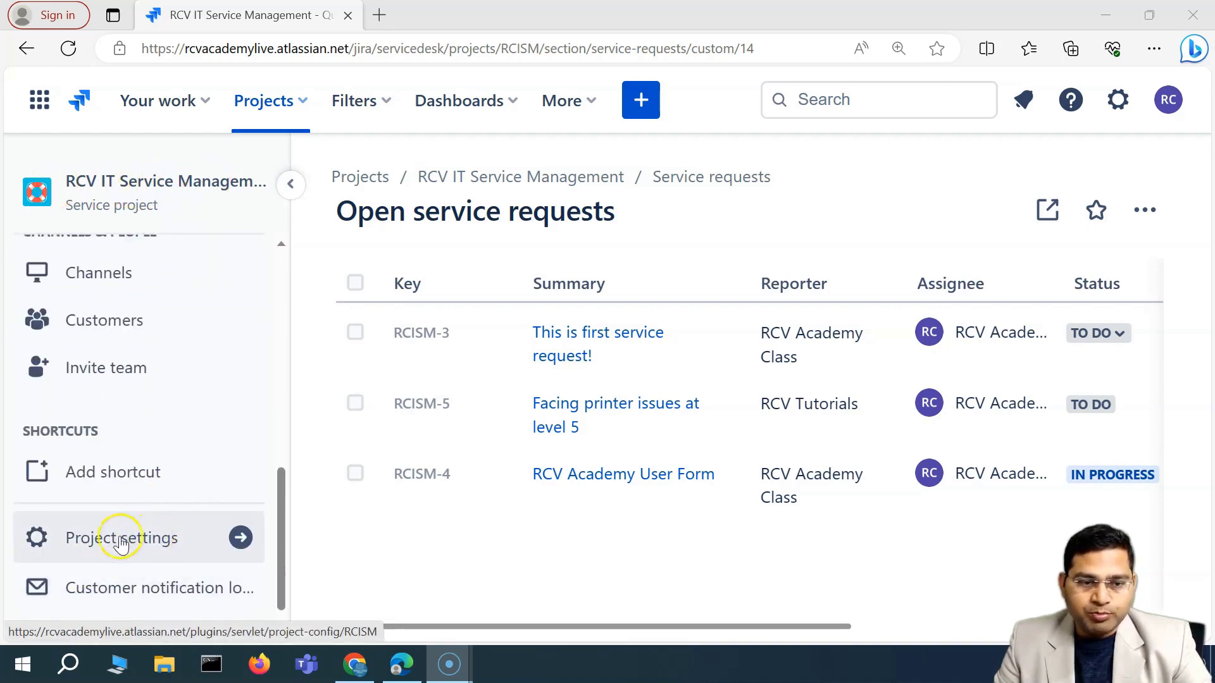
{"action": "left_click", "coordinate": [155, 547]}
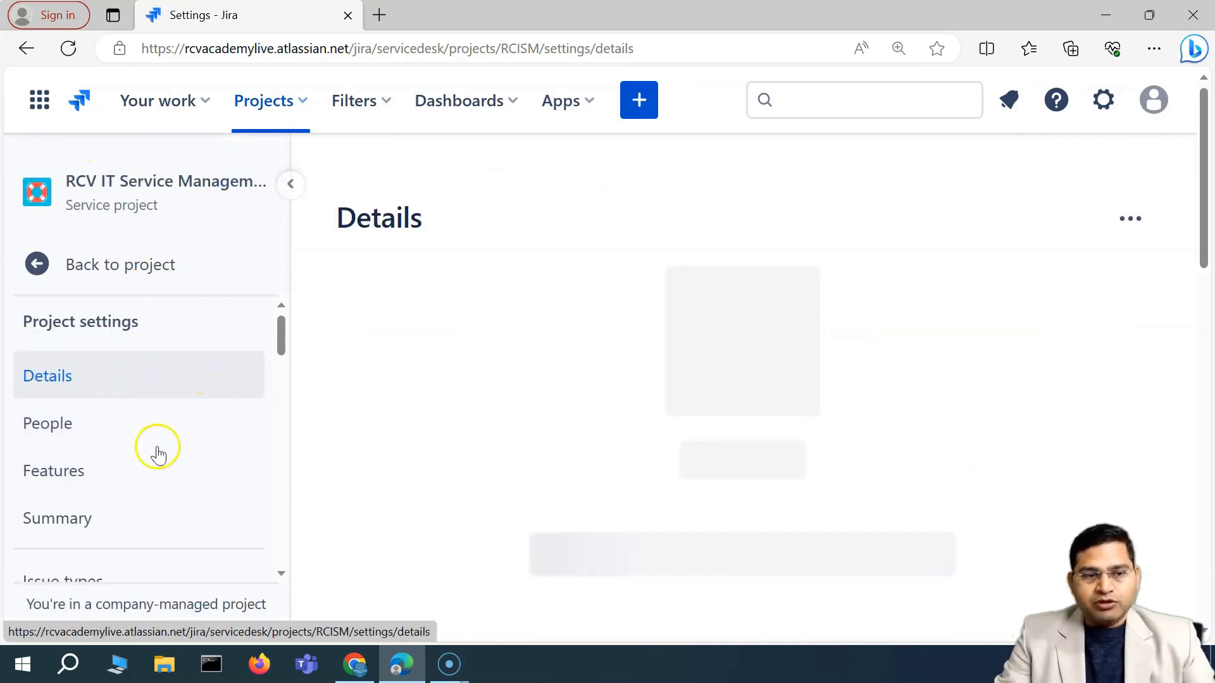
Scroll the settings menu down to Incident management and select it.
{"action": "scroll", "coordinate": [157, 452], "scroll_direction": "down", "scroll_amount": 3}
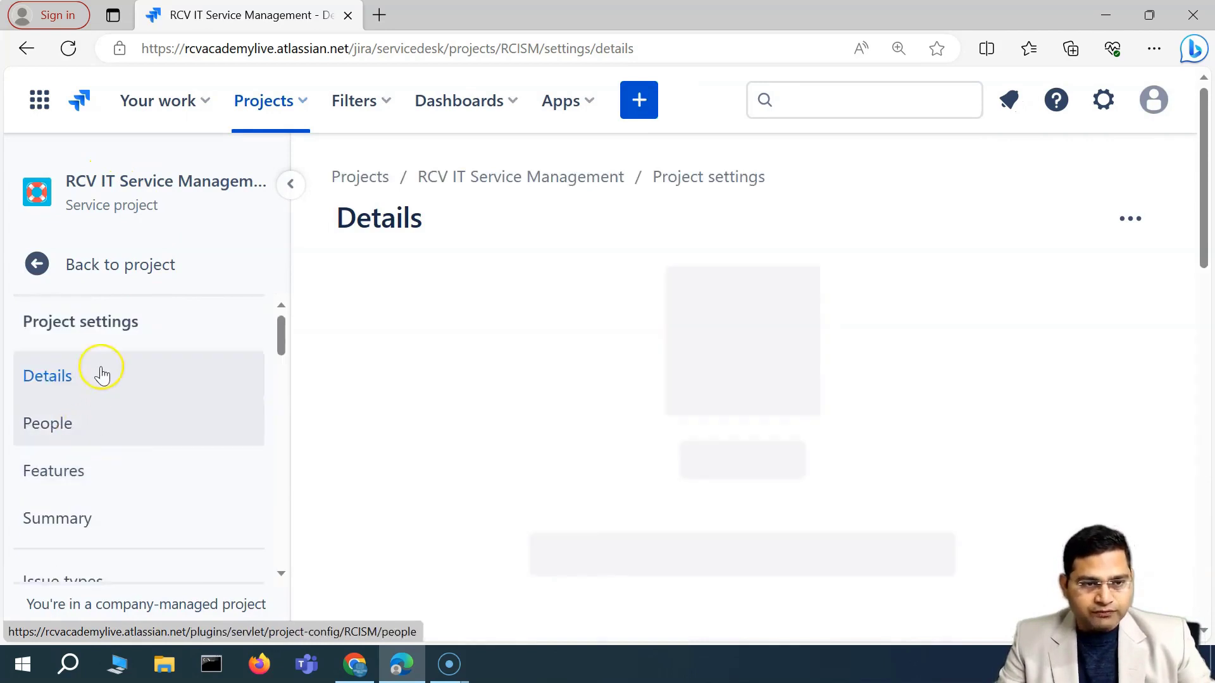
{"action": "scroll", "coordinate": [146, 481], "scroll_direction": "down", "scroll_amount": 1}
{"action": "scroll", "coordinate": [156, 517], "scroll_direction": "down", "scroll_amount": 5}
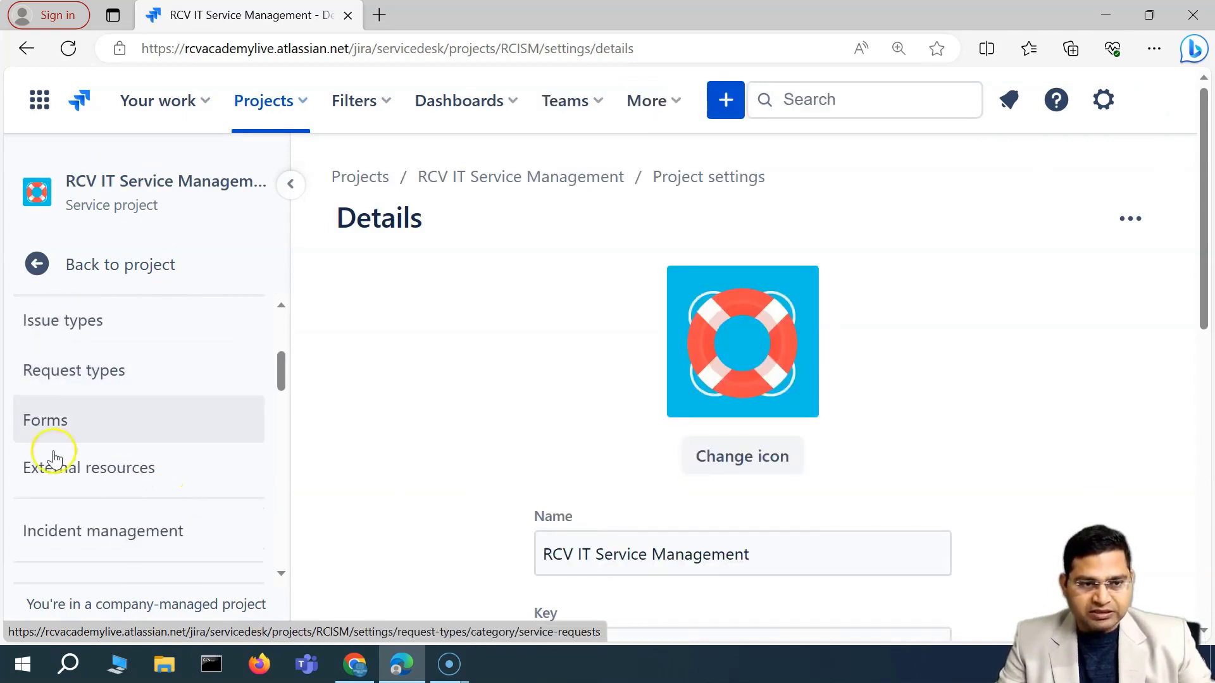
{"action": "scroll", "coordinate": [108, 494], "scroll_direction": "up", "scroll_amount": 4}
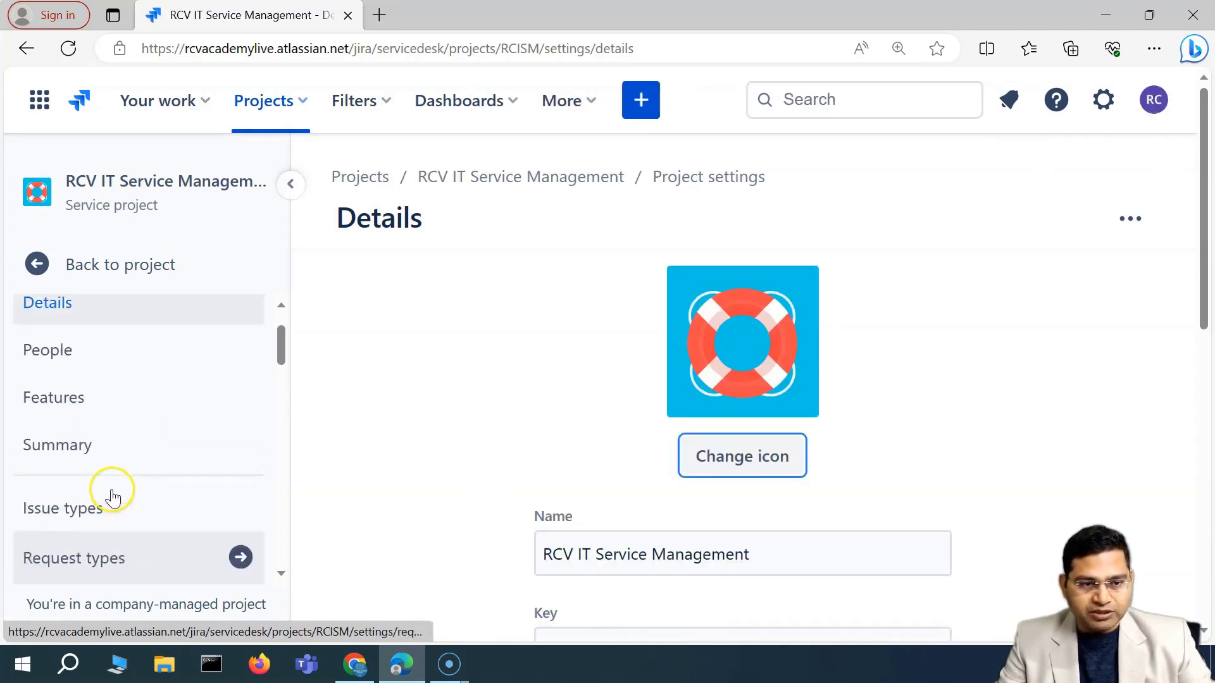
{"action": "scroll", "coordinate": [182, 487], "scroll_direction": "down", "scroll_amount": 5}
{"action": "scroll", "coordinate": [182, 487], "scroll_direction": "down", "scroll_amount": 1}
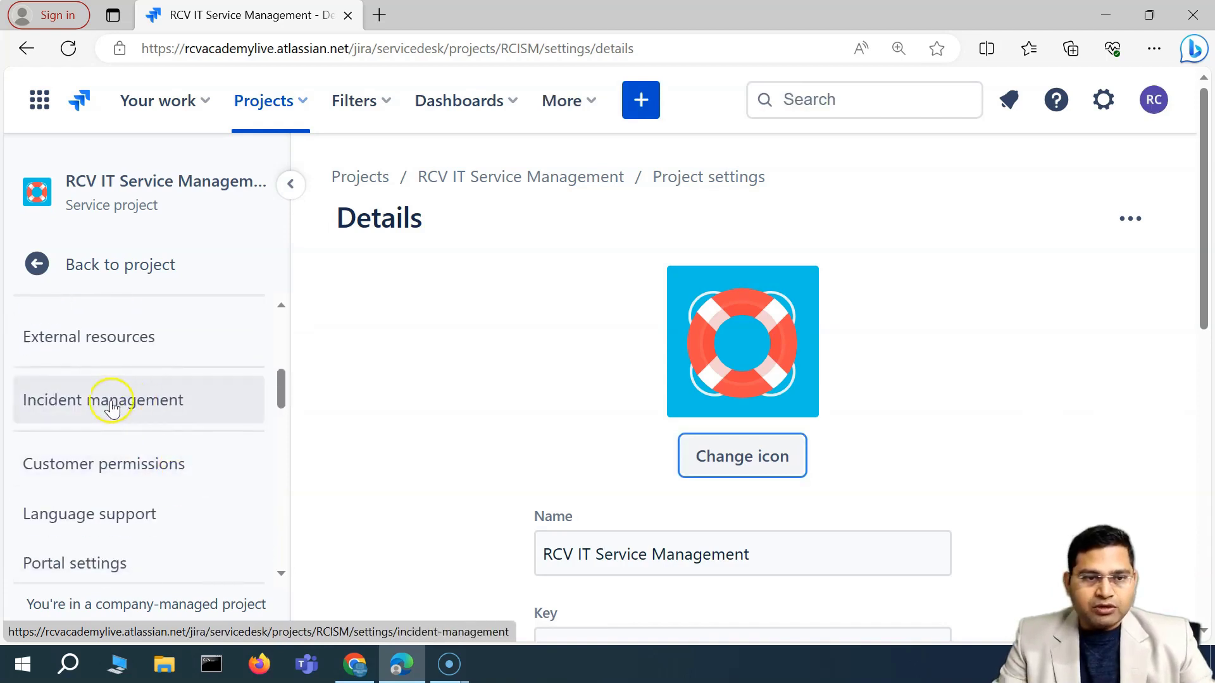
{"action": "left_click", "coordinate": [112, 408]}
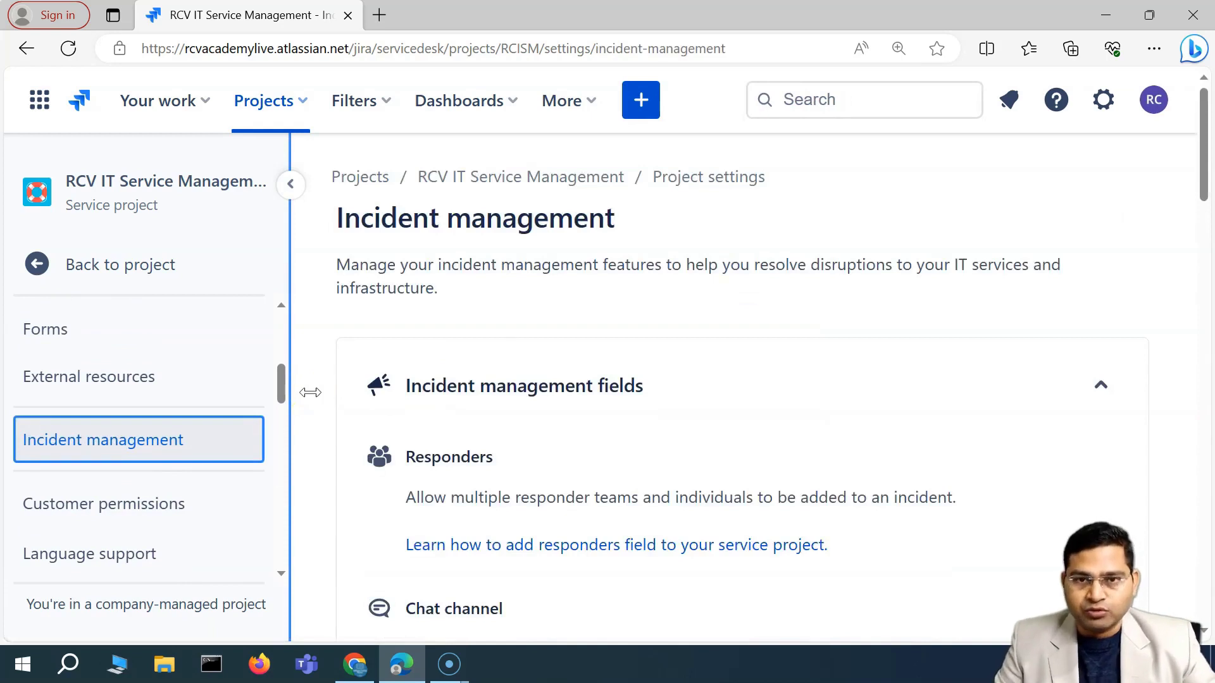
Review the Incident management fields: Responders, Chat channel, Stakeholder communications, Linked alerts, Major incidents.
{"action": "scroll", "coordinate": [500, 364], "scroll_direction": "down", "scroll_amount": 3}
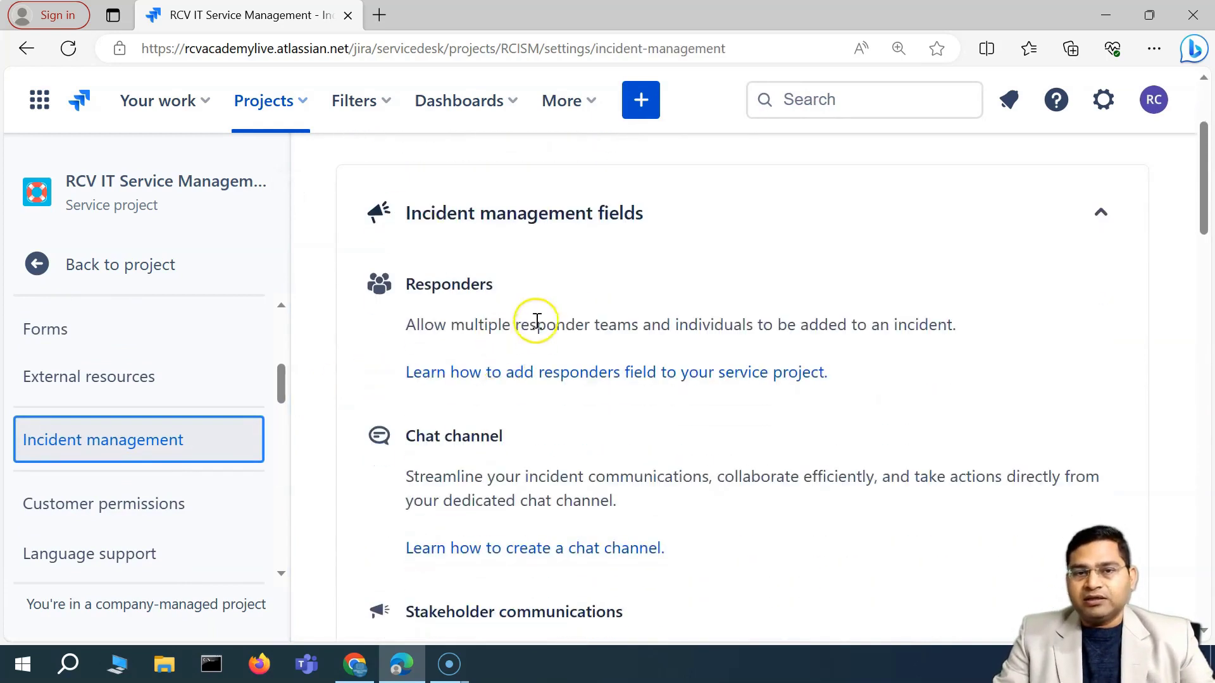
{"action": "scroll", "coordinate": [537, 321], "scroll_direction": "up", "scroll_amount": 3}
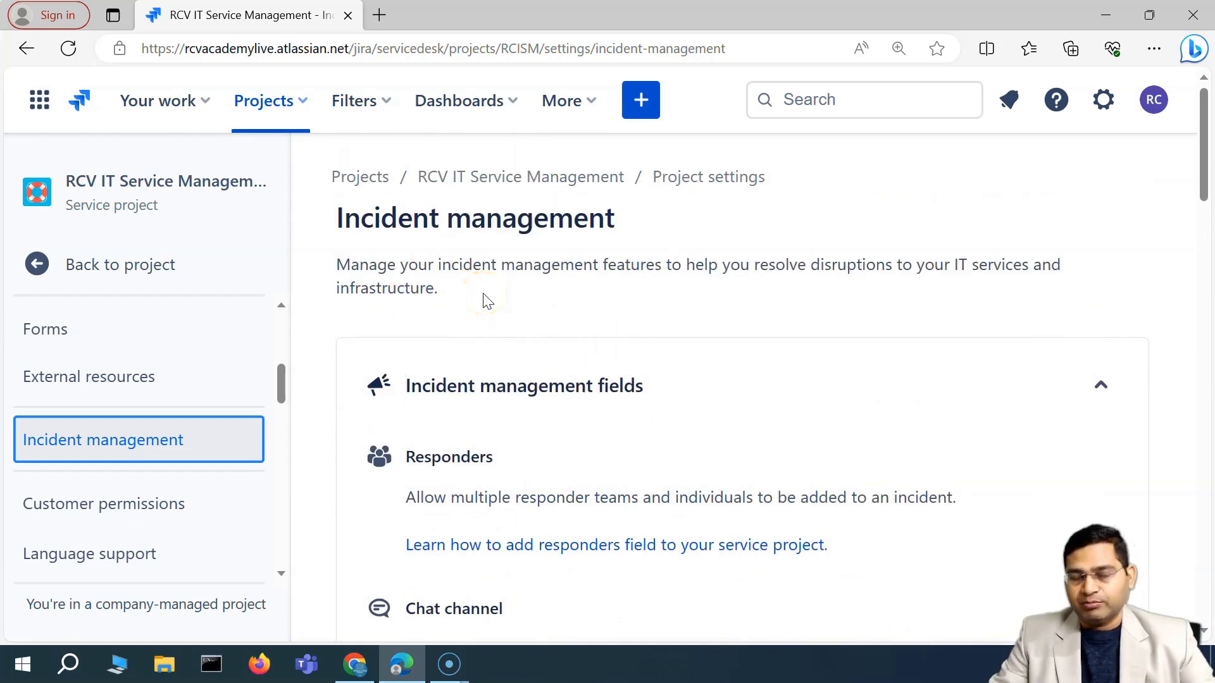
{"action": "scroll", "coordinate": [569, 380], "scroll_direction": "down", "scroll_amount": 3}
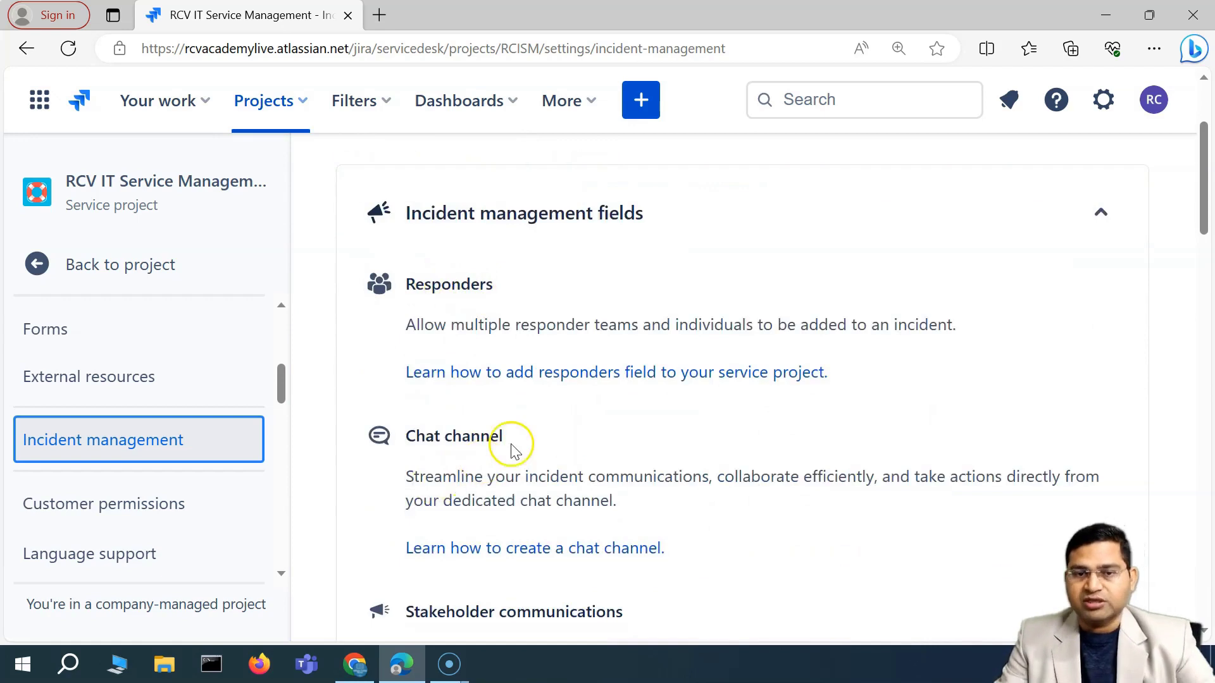
{"action": "scroll", "coordinate": [513, 450], "scroll_direction": "down", "scroll_amount": 4}
{"action": "scroll", "coordinate": [507, 513], "scroll_direction": "down", "scroll_amount": 3}
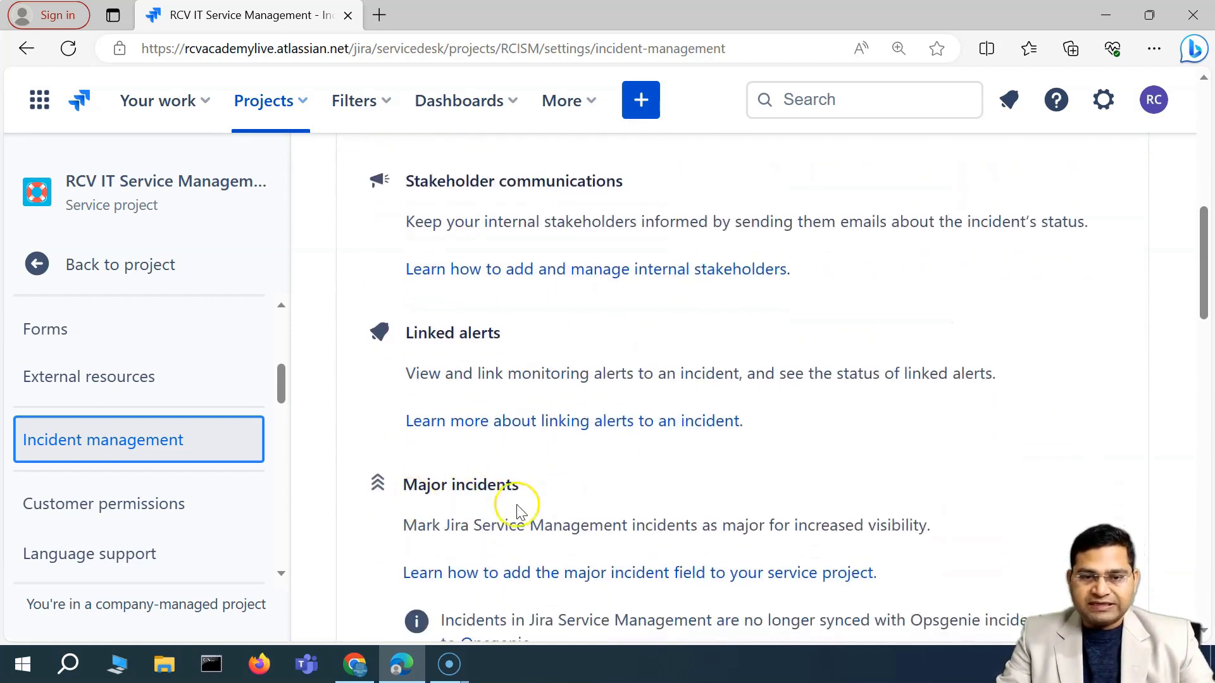
{"action": "scroll", "coordinate": [543, 492], "scroll_direction": "down", "scroll_amount": 4}
{"action": "scroll", "coordinate": [591, 396], "scroll_direction": "up", "scroll_amount": 4}
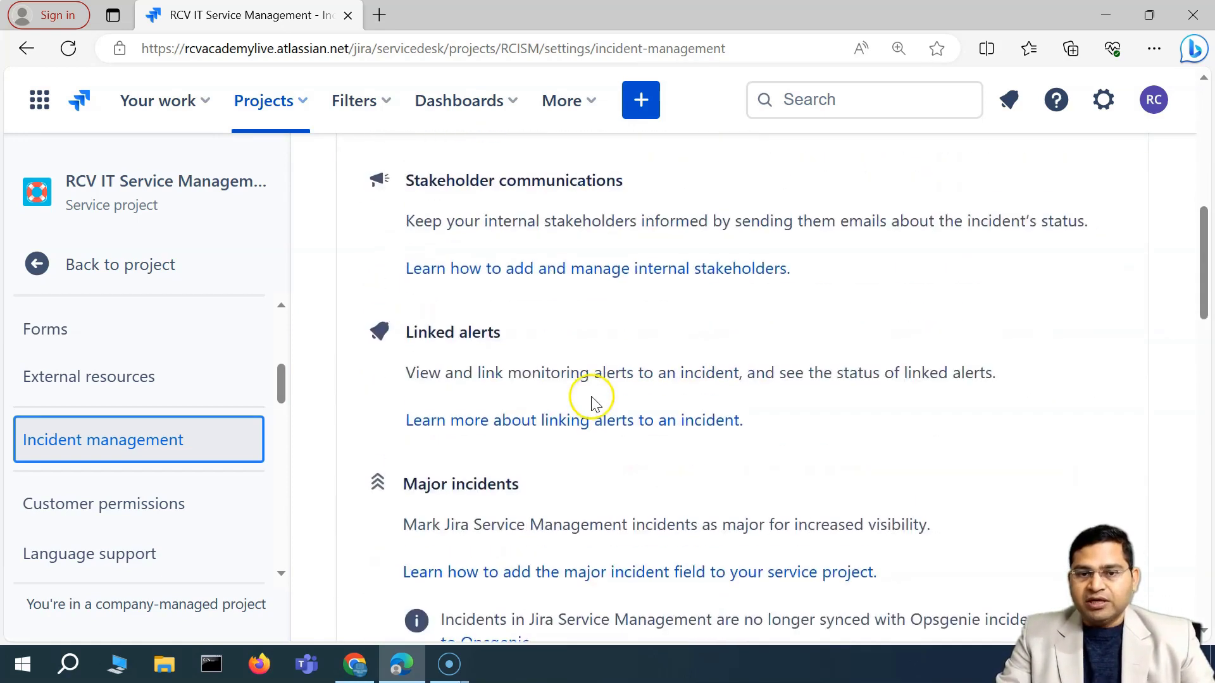
{"action": "scroll", "coordinate": [516, 524], "scroll_direction": "up", "scroll_amount": 7}
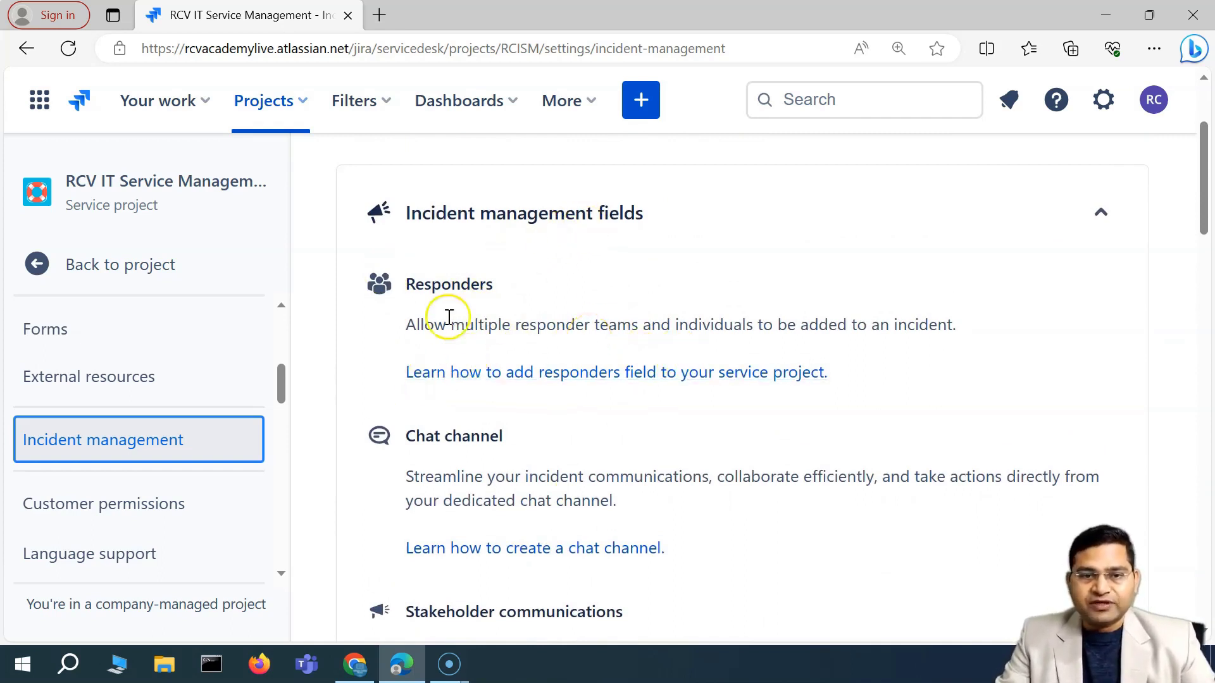
Clear the Responders text selection and go back to the service project.
{"action": "left_click_drag", "start_coordinate": [407, 284], "coordinate": [493, 284]}
{"action": "scroll", "coordinate": [556, 312], "scroll_direction": "down", "scroll_amount": 3}
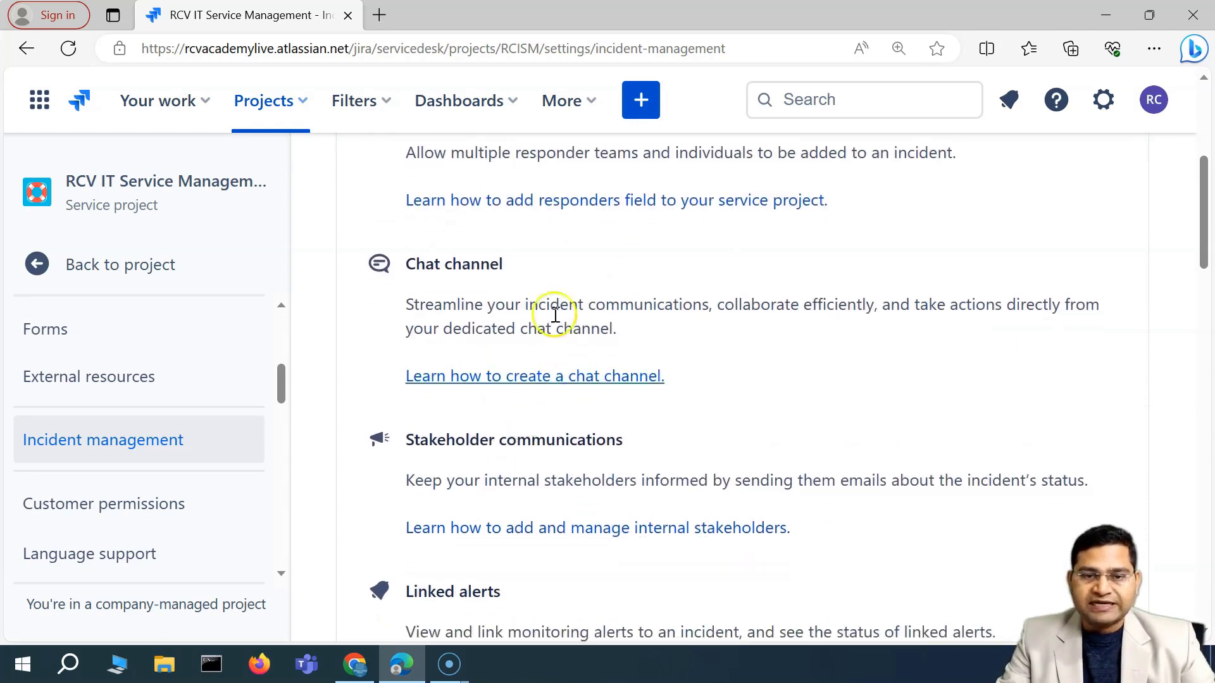
{"action": "scroll", "coordinate": [500, 316], "scroll_direction": "up", "scroll_amount": 4}
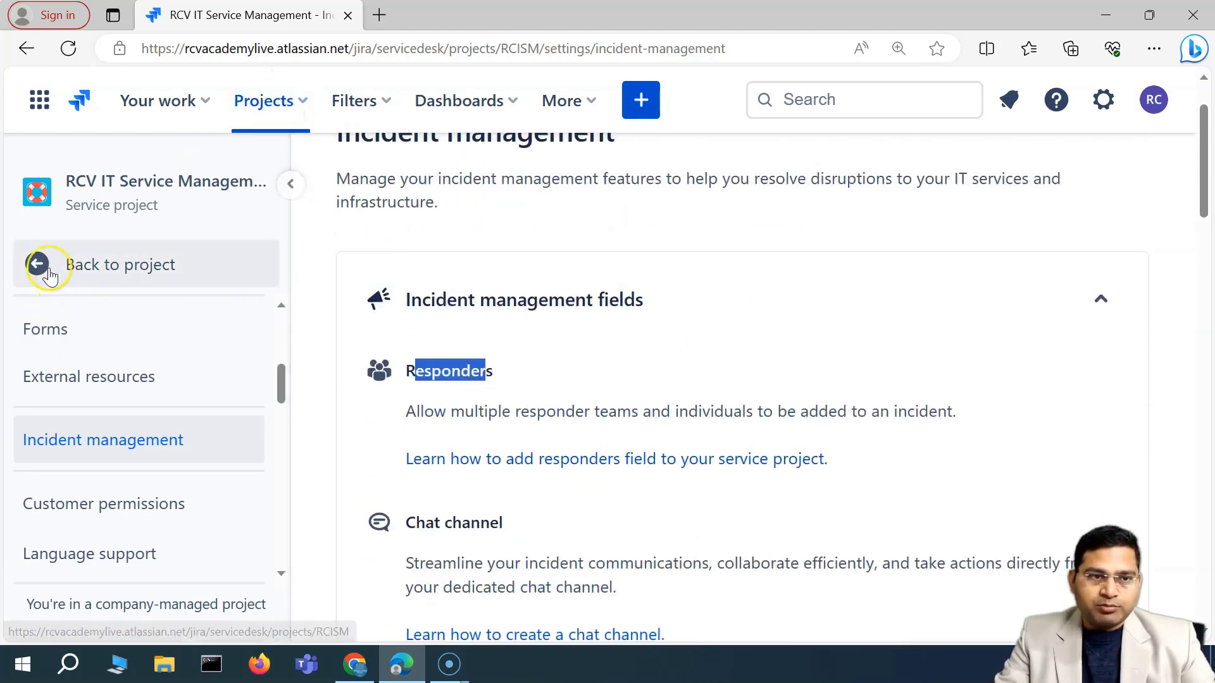
{"action": "left_click", "coordinate": [542, 358]}
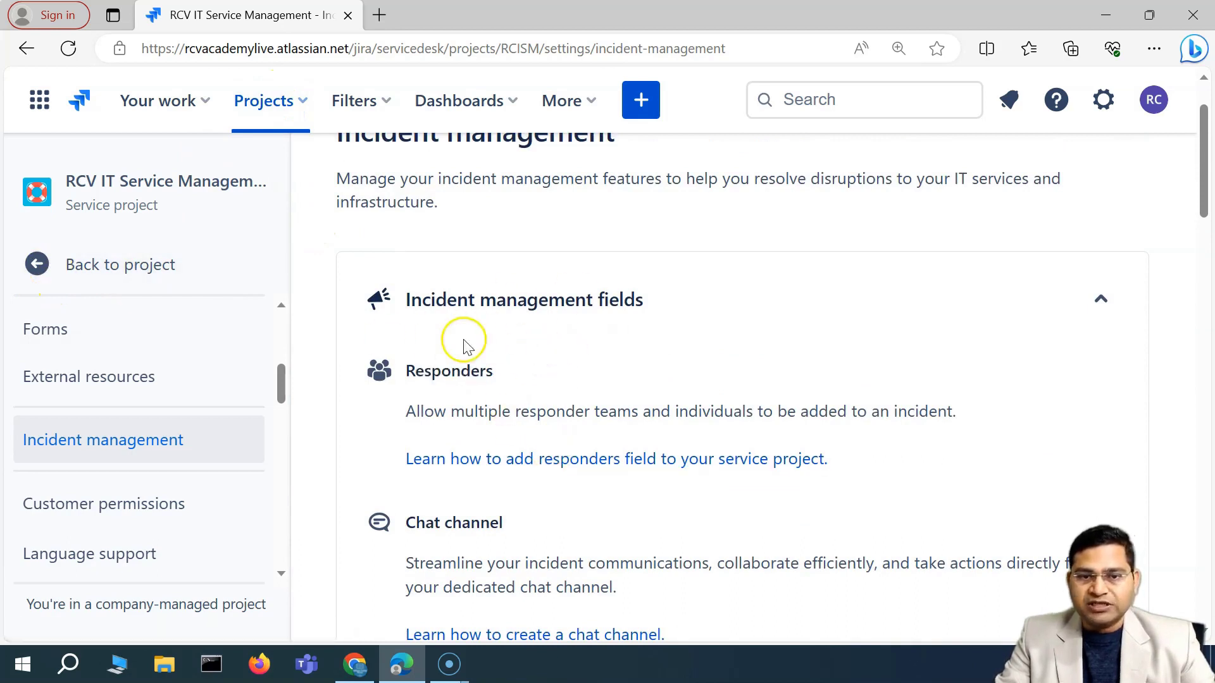
{"action": "left_click", "coordinate": [54, 270]}
Open incident RCISM-1, 'First service request for Laptop', from the Open incidents queue.
{"action": "left_click", "coordinate": [507, 373]}
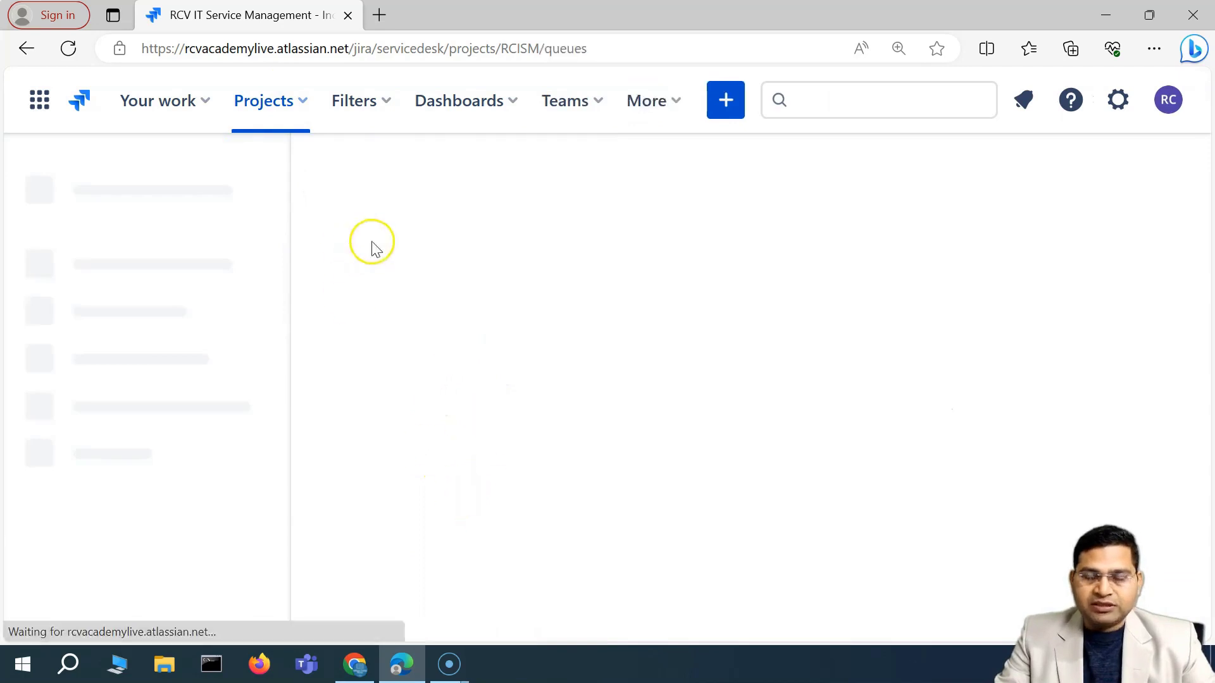
{"action": "left_click", "coordinate": [153, 378]}
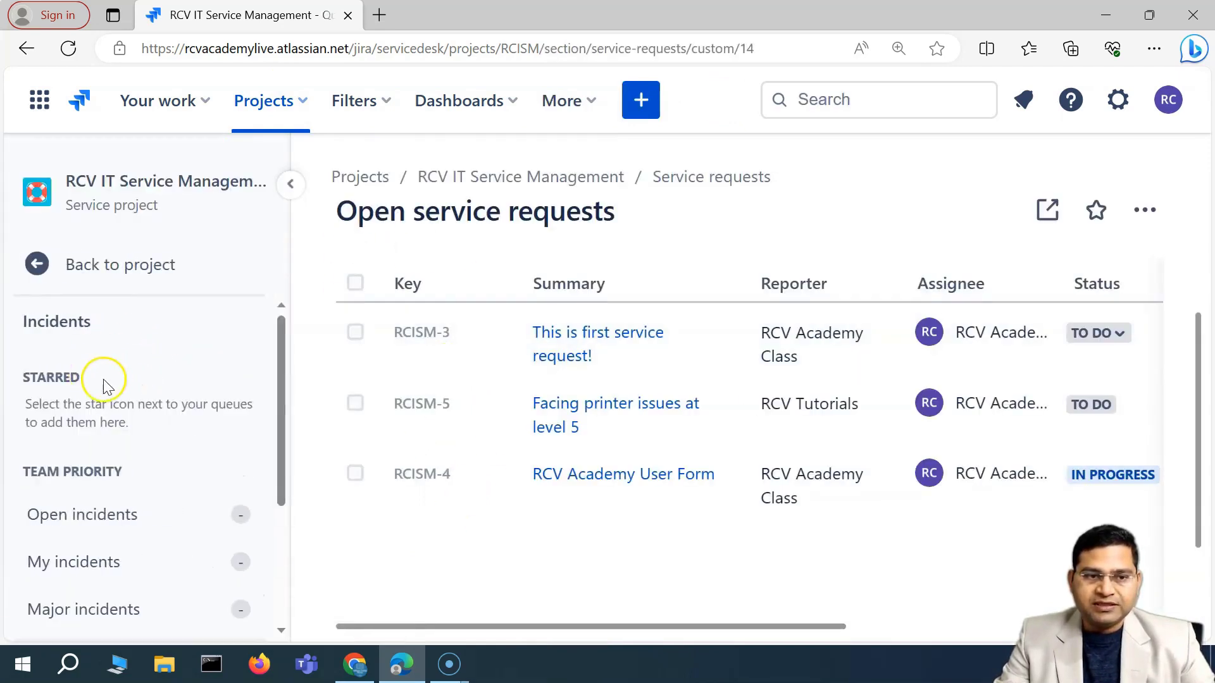
{"action": "scroll", "coordinate": [136, 434], "scroll_direction": "down", "scroll_amount": 2}
{"action": "left_click", "coordinate": [124, 417]}
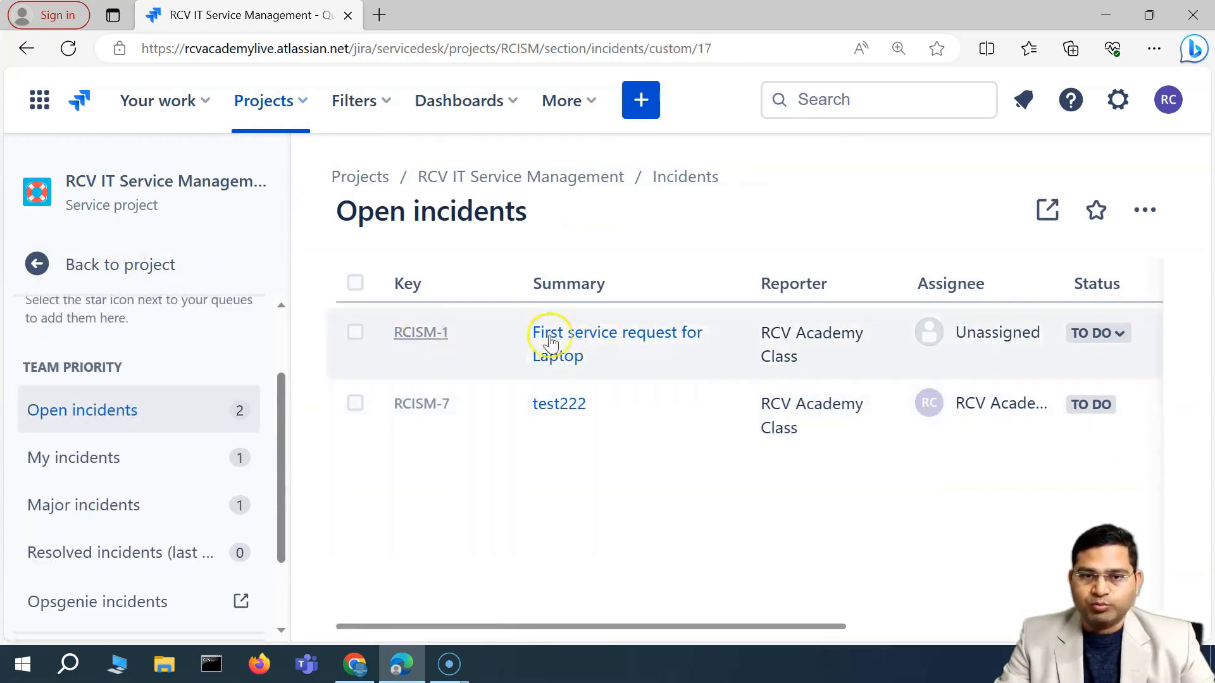
{"action": "left_click", "coordinate": [420, 333]}
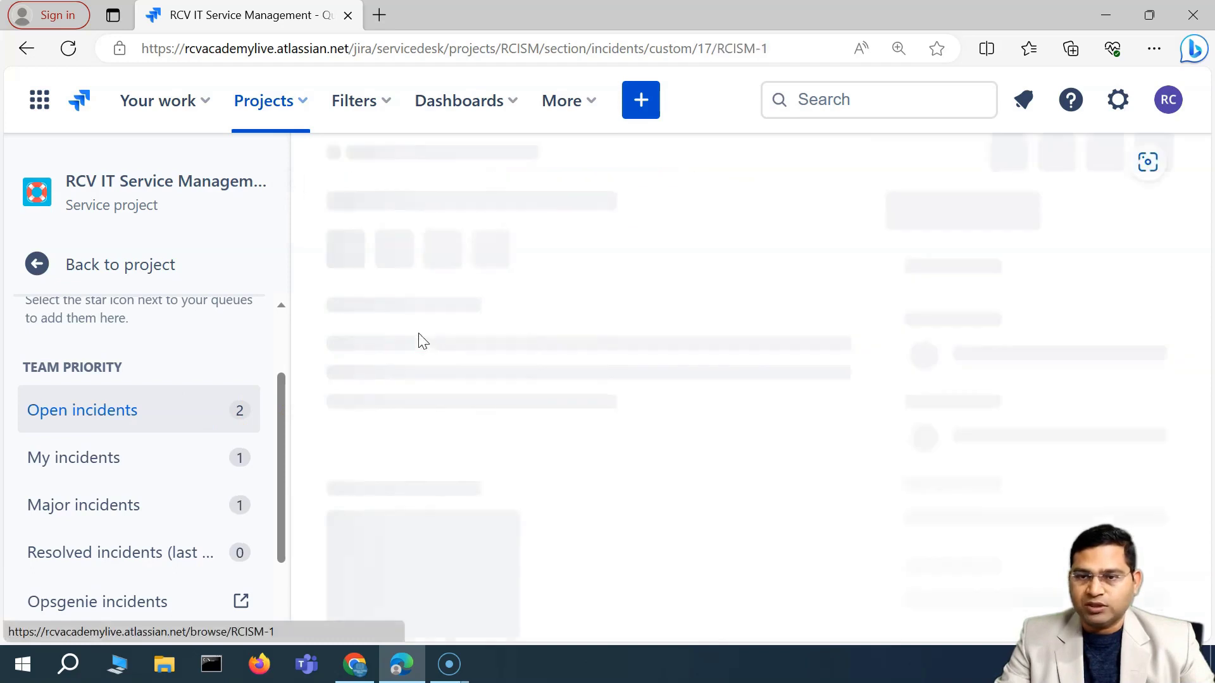
Zoom in and scroll through RCISM-1's Details sidebar.
{"action": "key", "text": "ctrl+plus"}
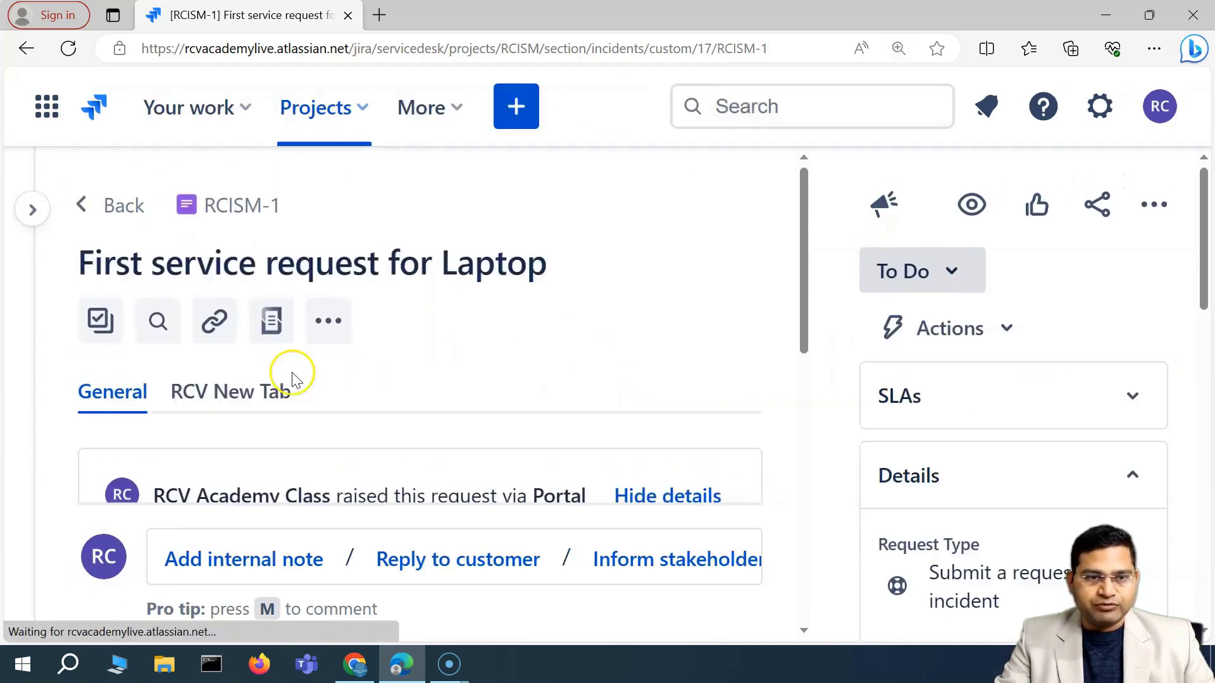
{"action": "scroll", "coordinate": [287, 377], "scroll_direction": "down", "scroll_amount": 5}
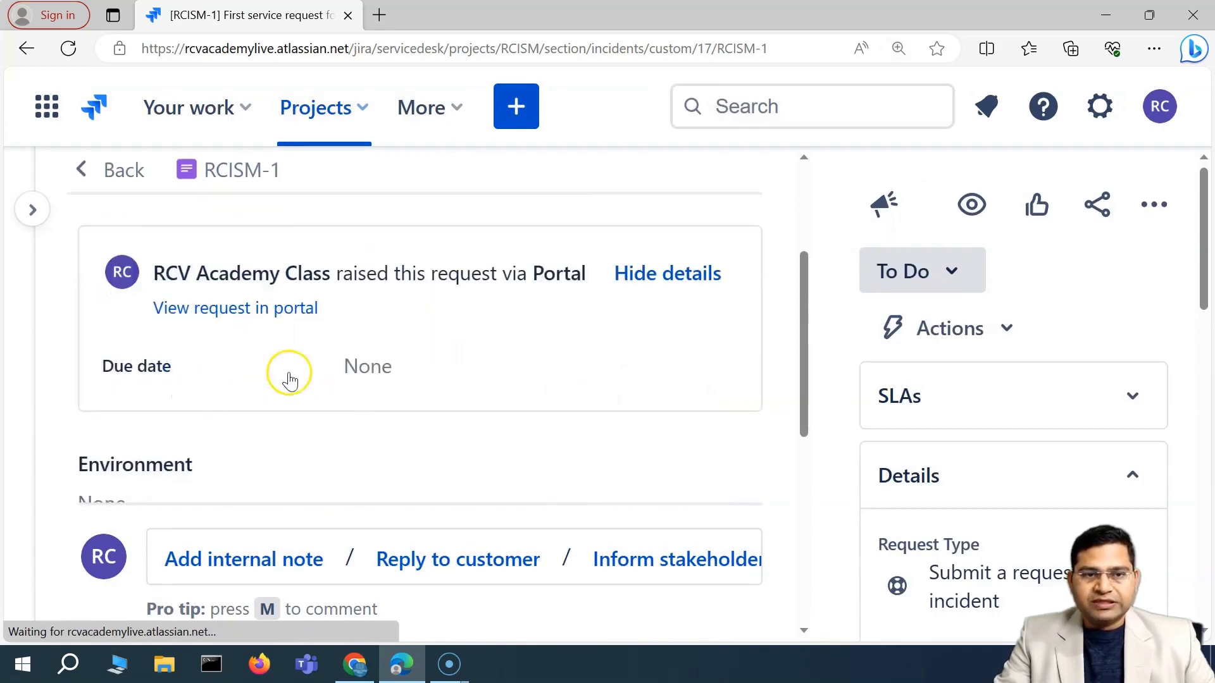
{"action": "scroll", "coordinate": [666, 347], "scroll_direction": "up", "scroll_amount": 5}
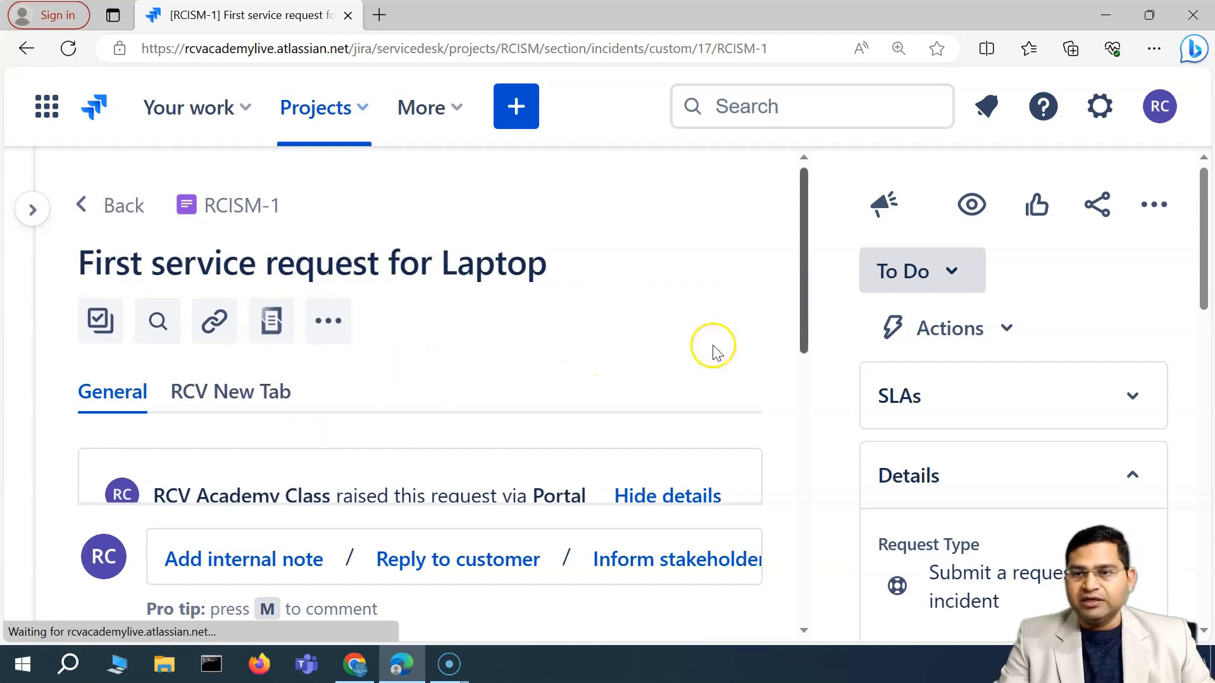
{"action": "scroll", "coordinate": [966, 300], "scroll_direction": "down", "scroll_amount": 2}
{"action": "scroll", "coordinate": [965, 299], "scroll_direction": "down", "scroll_amount": 3}
{"action": "scroll", "coordinate": [1021, 320], "scroll_direction": "up", "scroll_amount": 1}
{"action": "scroll", "coordinate": [977, 402], "scroll_direction": "down", "scroll_amount": 3}
{"action": "scroll", "coordinate": [961, 398], "scroll_direction": "down", "scroll_amount": 2}
{"action": "scroll", "coordinate": [941, 420], "scroll_direction": "up", "scroll_amount": 3}
Scroll to the bottom of More fields and open Configure fields for the request type.
{"action": "scroll", "coordinate": [911, 325], "scroll_direction": "up", "scroll_amount": 3}
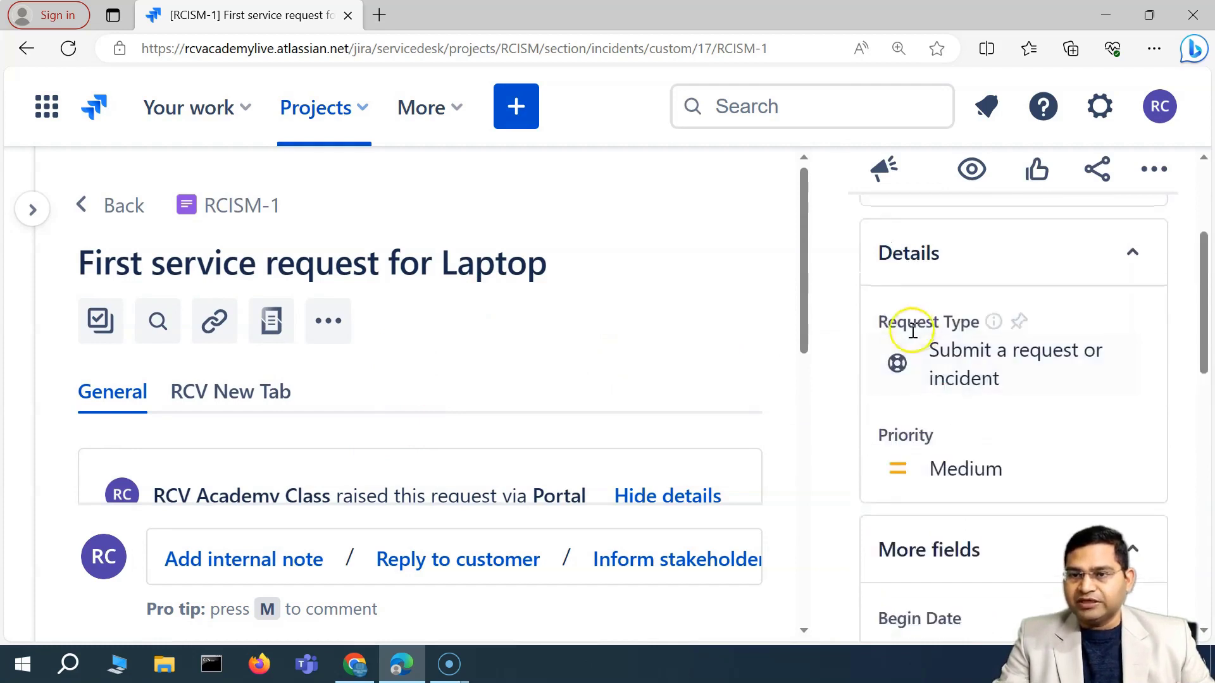
{"action": "scroll", "coordinate": [917, 345], "scroll_direction": "down", "scroll_amount": 3}
{"action": "scroll", "coordinate": [954, 332], "scroll_direction": "up", "scroll_amount": 1}
{"action": "scroll", "coordinate": [903, 486], "scroll_direction": "down", "scroll_amount": 3}
{"action": "scroll", "coordinate": [991, 418], "scroll_direction": "down", "scroll_amount": 6}
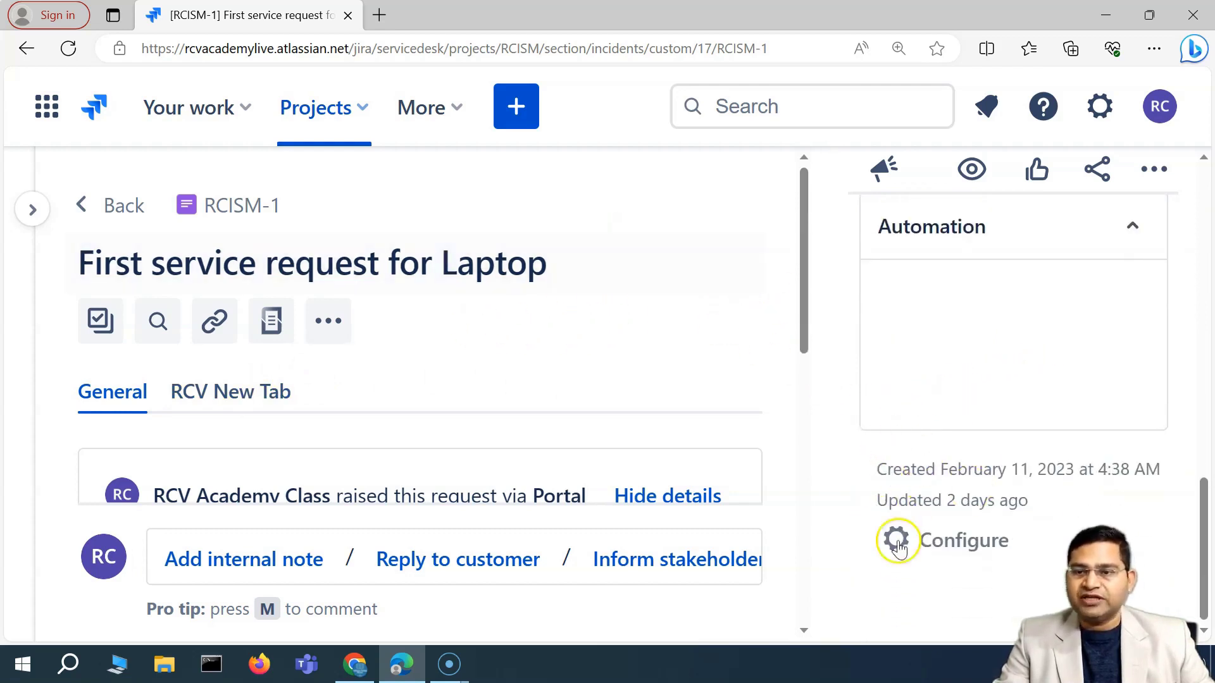
{"action": "left_click", "coordinate": [949, 554]}
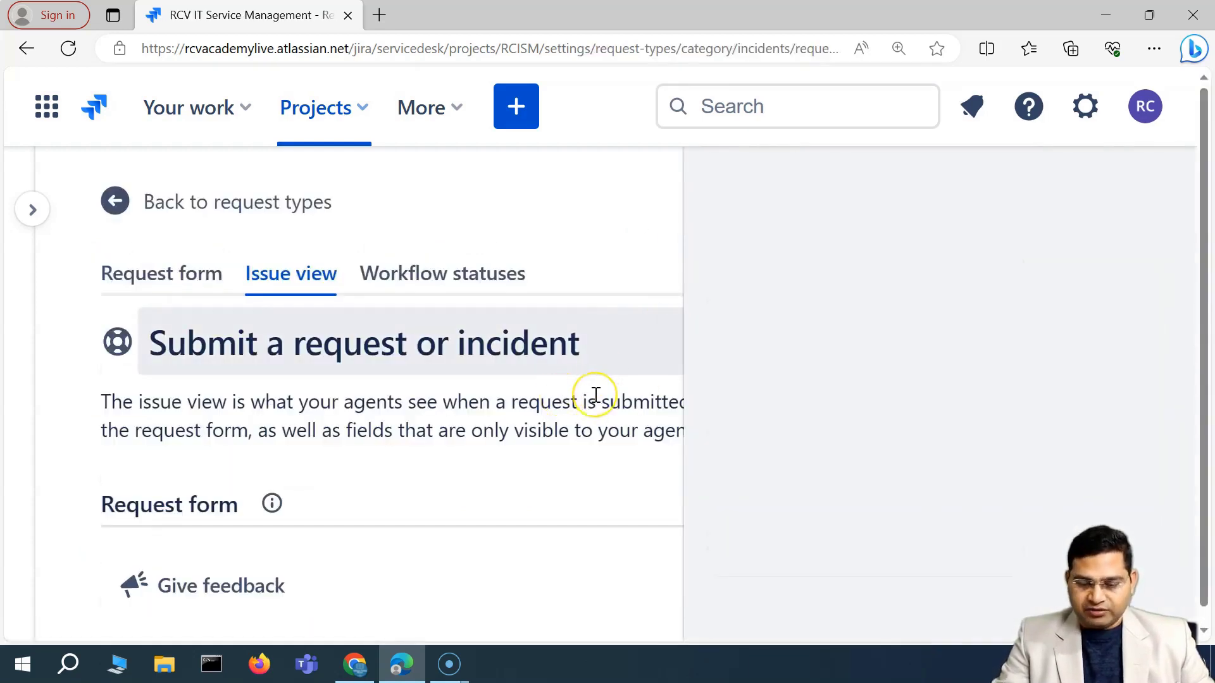
Zoom out and add the Responders field via a 're' field search.
{"action": "key", "text": "ctrl+minus"}
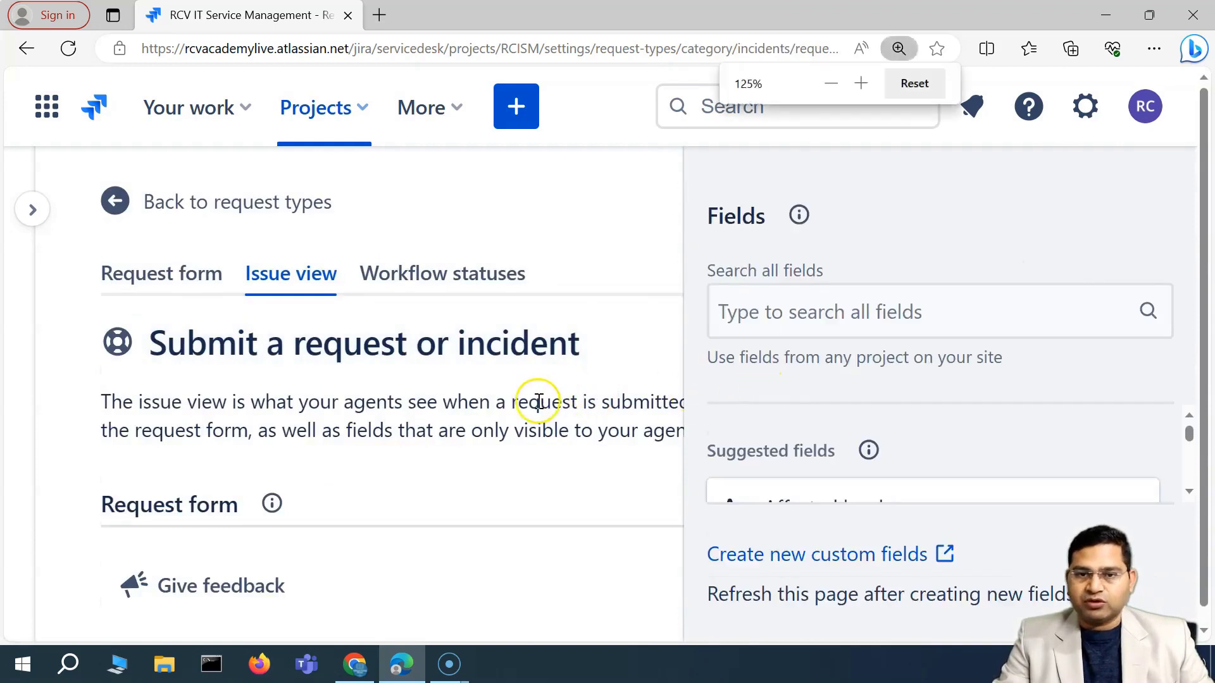
{"action": "key", "text": "ctrl+minus"}
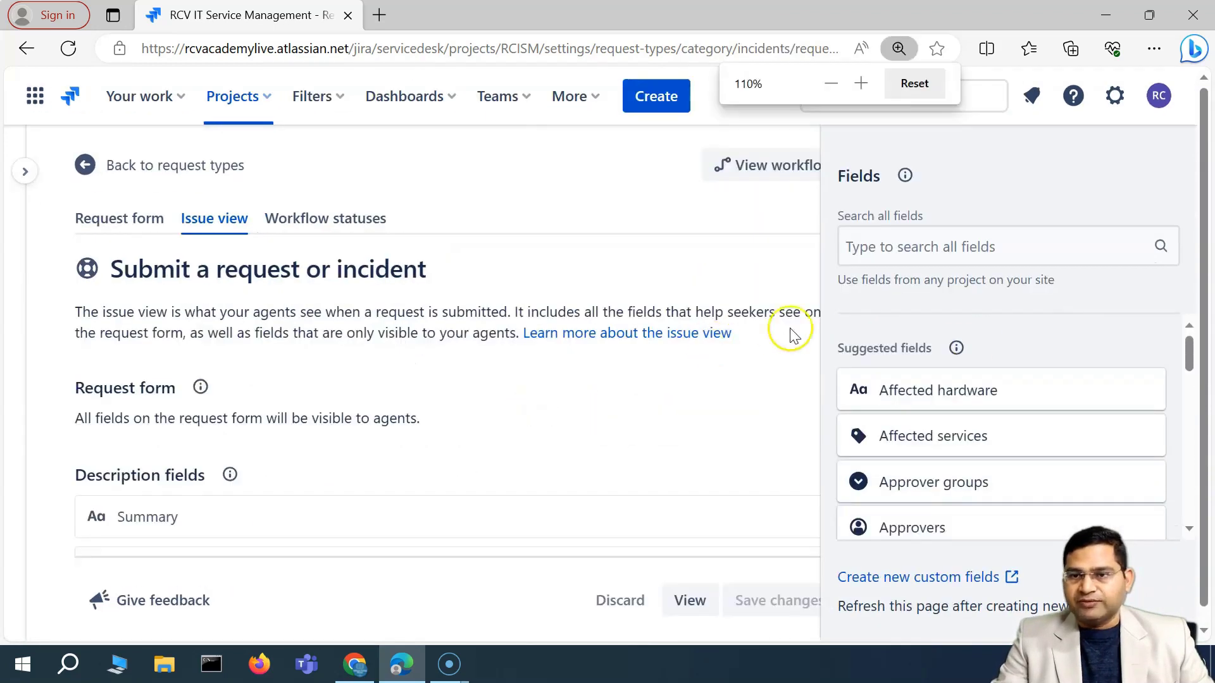
{"action": "scroll", "coordinate": [923, 468], "scroll_direction": "down", "scroll_amount": 1}
{"action": "scroll", "coordinate": [929, 476], "scroll_direction": "up", "scroll_amount": 1}
{"action": "left_click", "coordinate": [911, 251]}
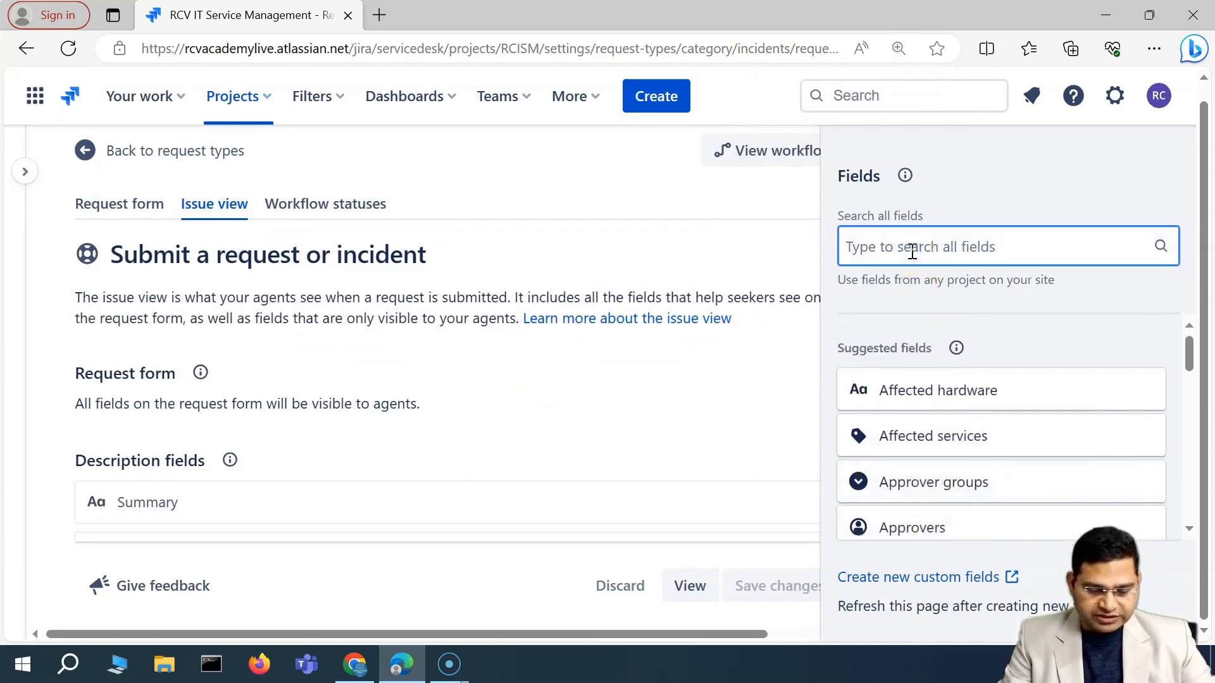
{"action": "type", "text": "respo"}
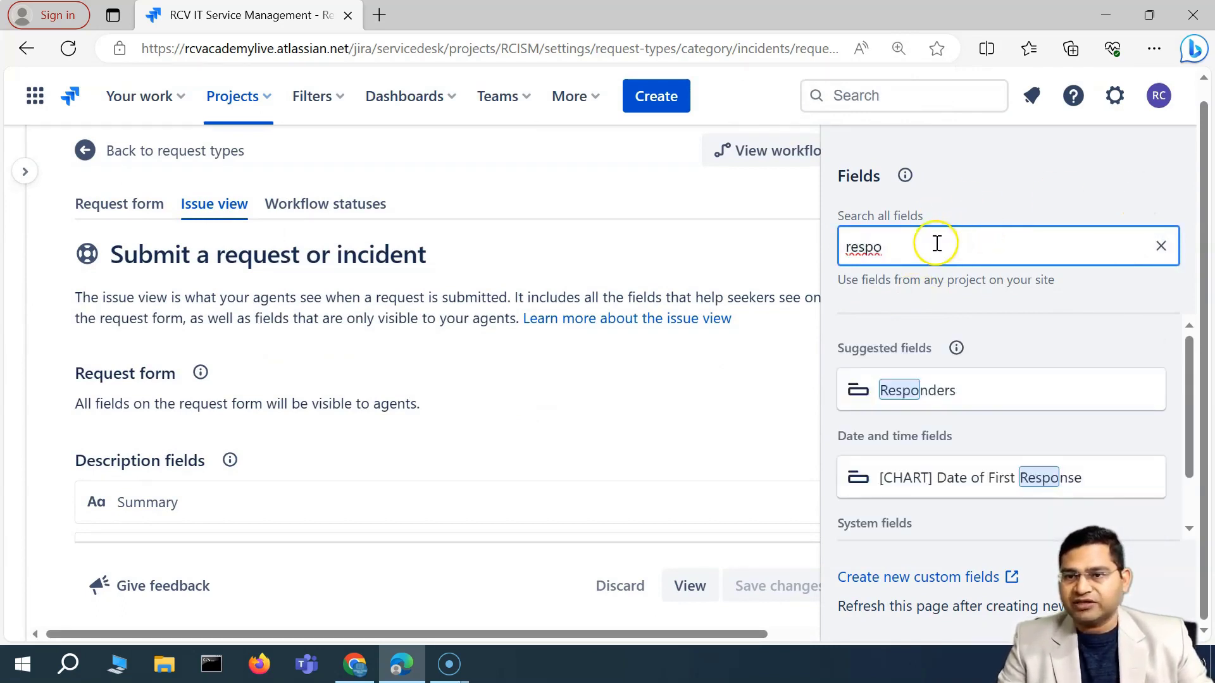
{"action": "left_click", "coordinate": [959, 394]}
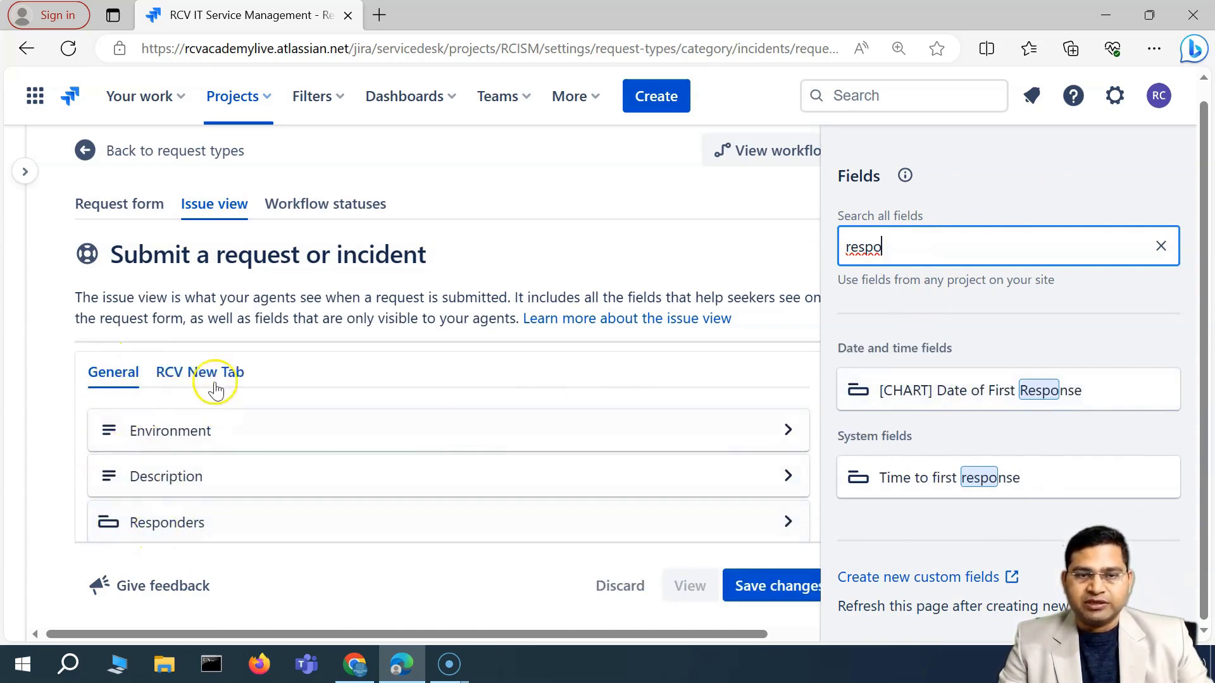
Add the Major incident and Chat Channel fields by searching 'maj' and 'chat'.
{"action": "left_click", "coordinate": [895, 249]}
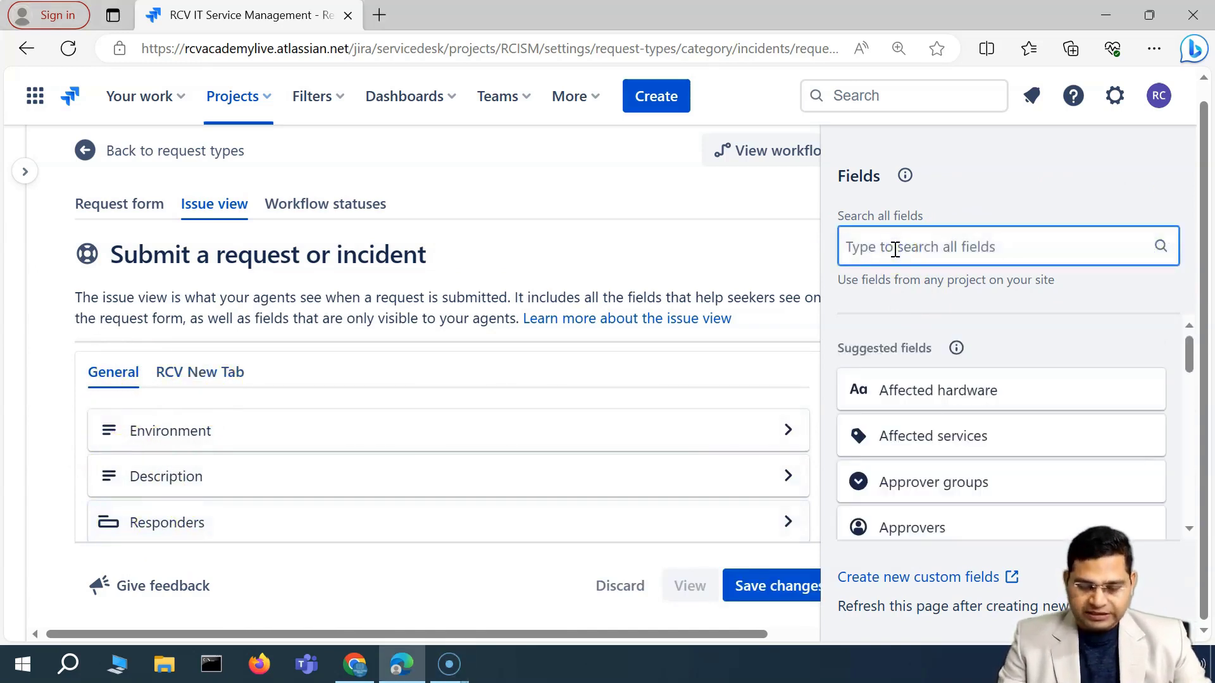
{"action": "type", "text": "major"}
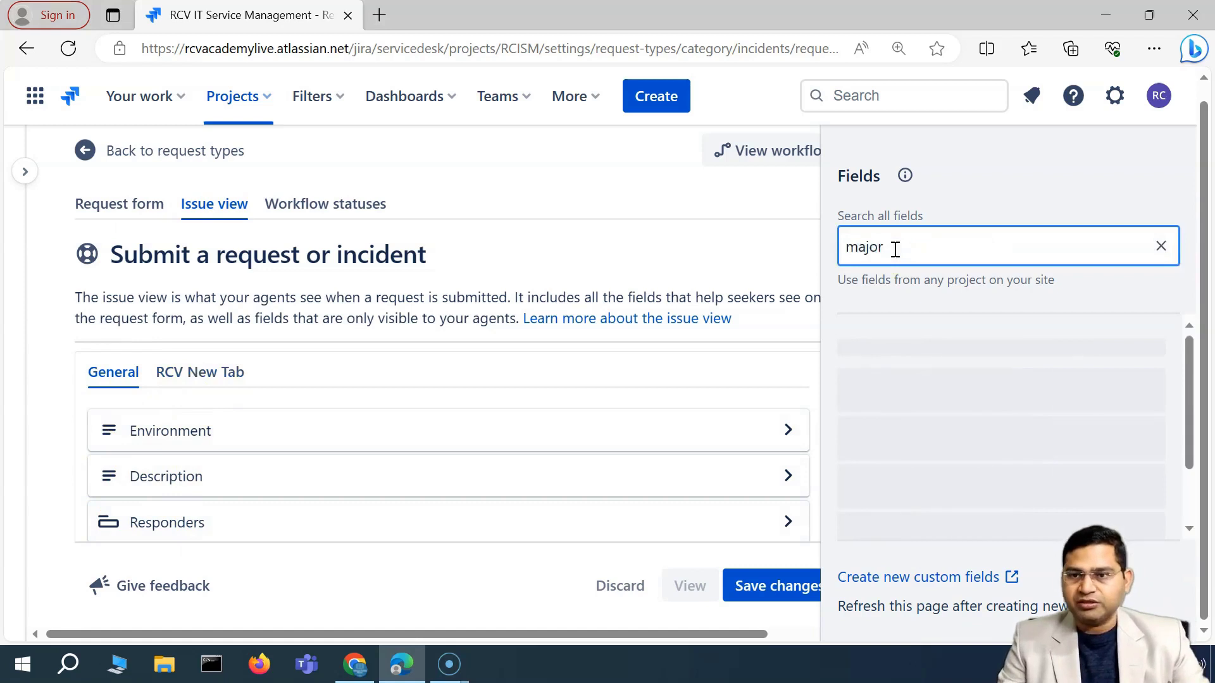
{"action": "left_click", "coordinate": [945, 393]}
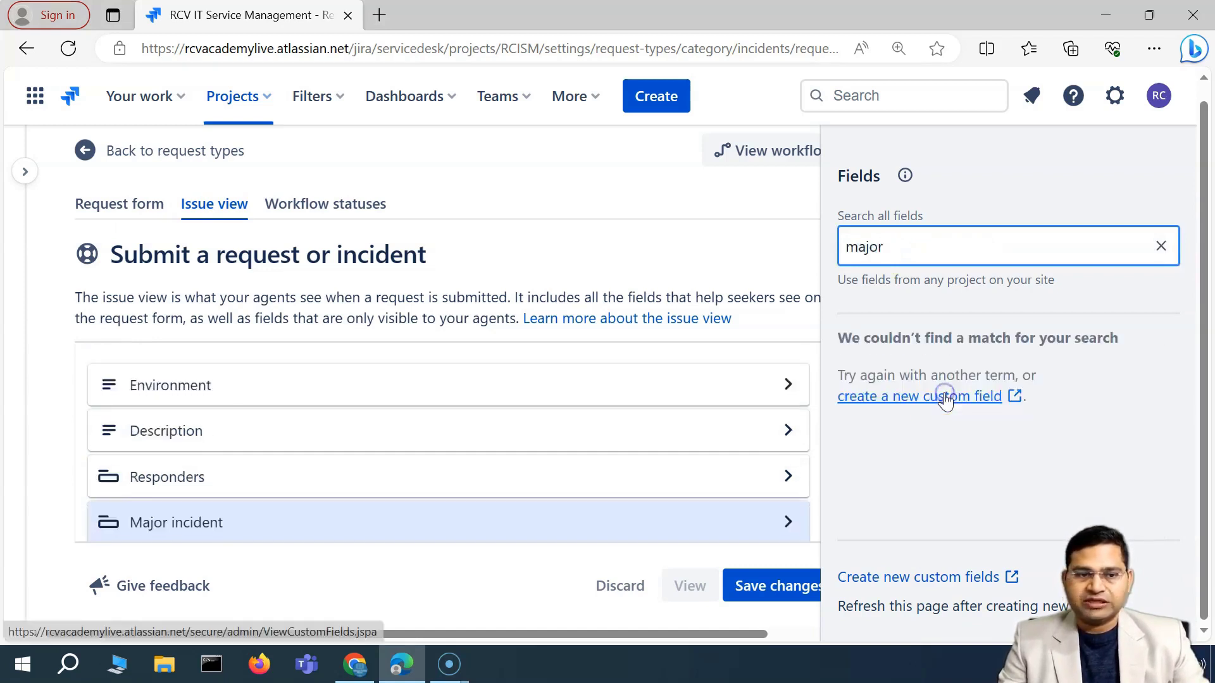
{"action": "key", "text": "ctrl+a"}
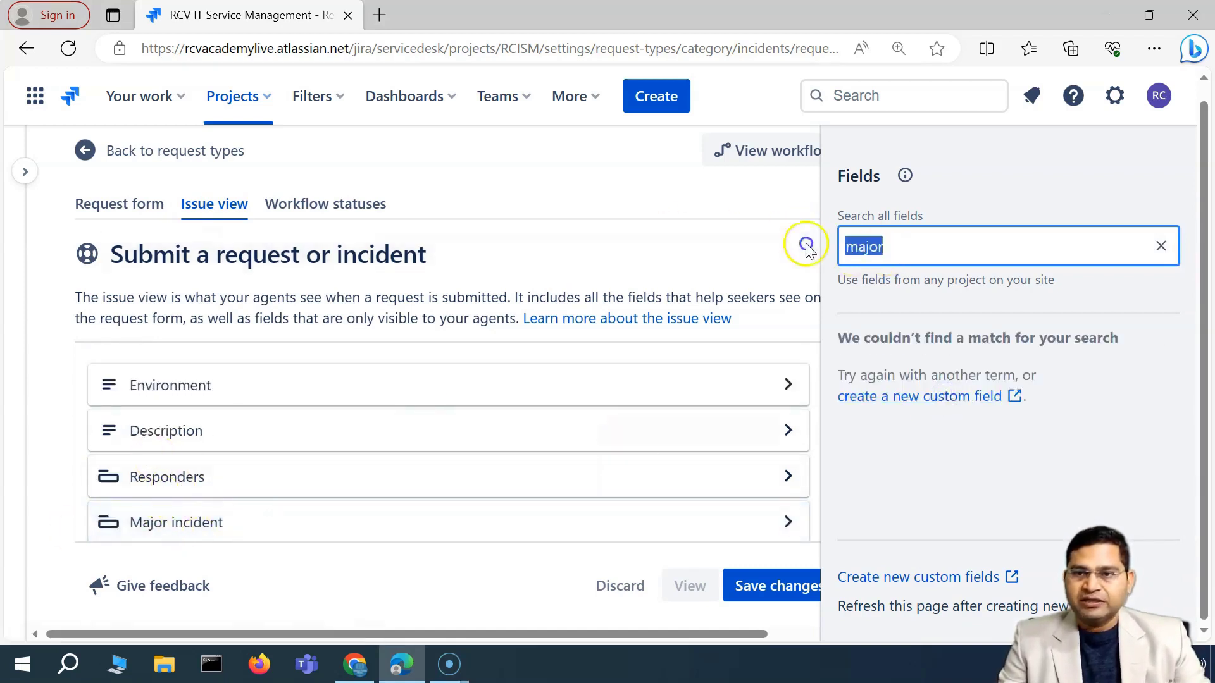
{"action": "type", "text": "chat"}
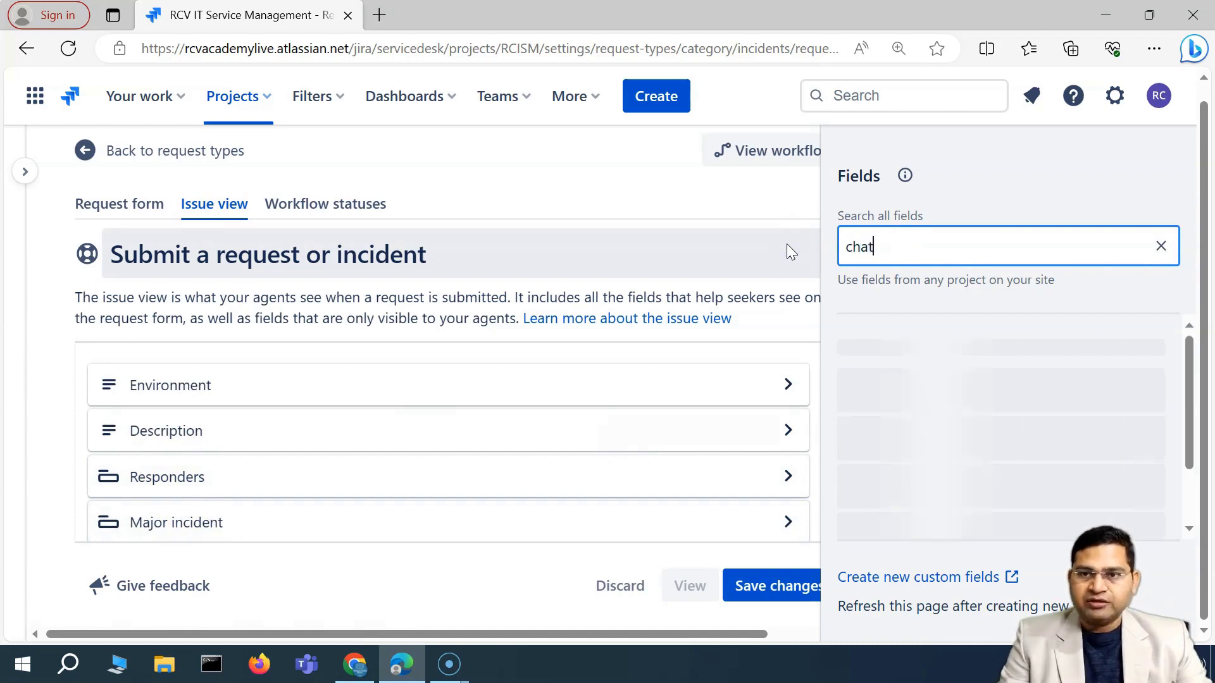
{"action": "left_click", "coordinate": [927, 392]}
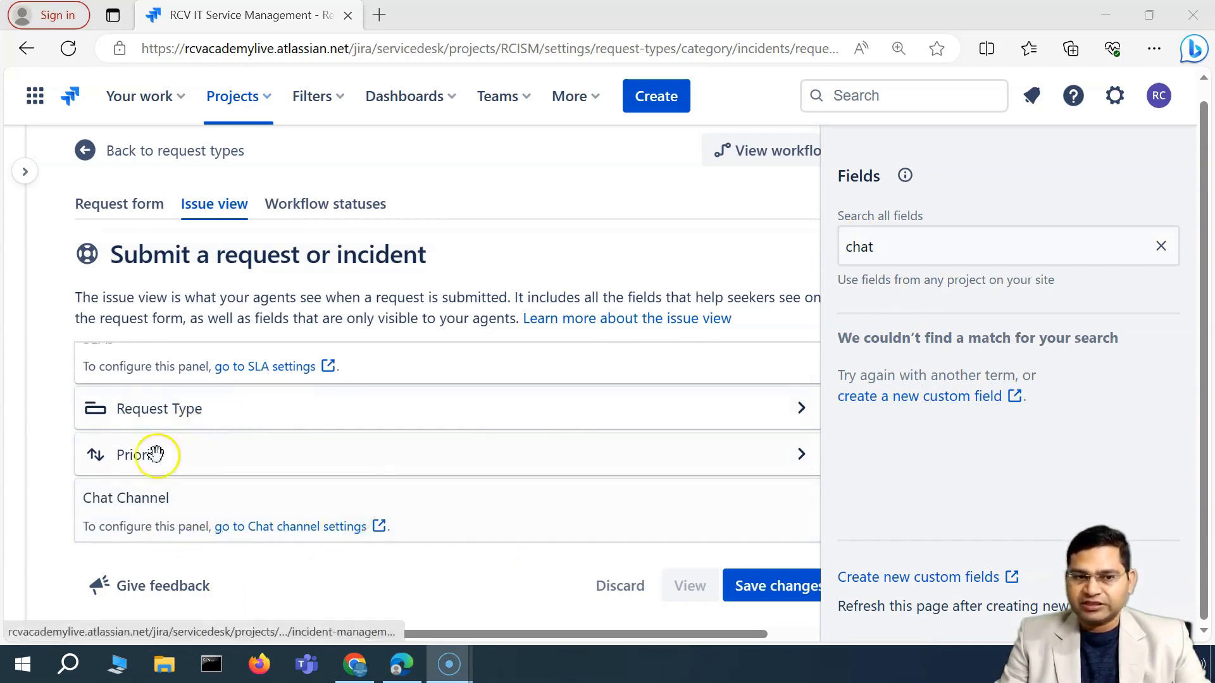
Clear the field search and review the issue view's field list.
{"action": "scroll", "coordinate": [189, 499], "scroll_direction": "up", "scroll_amount": 2}
{"action": "scroll", "coordinate": [196, 499], "scroll_direction": "up", "scroll_amount": 1}
{"action": "scroll", "coordinate": [196, 483], "scroll_direction": "down", "scroll_amount": 2}
{"action": "scroll", "coordinate": [195, 475], "scroll_direction": "up", "scroll_amount": 2}
{"action": "scroll", "coordinate": [263, 441], "scroll_direction": "down", "scroll_amount": 1}
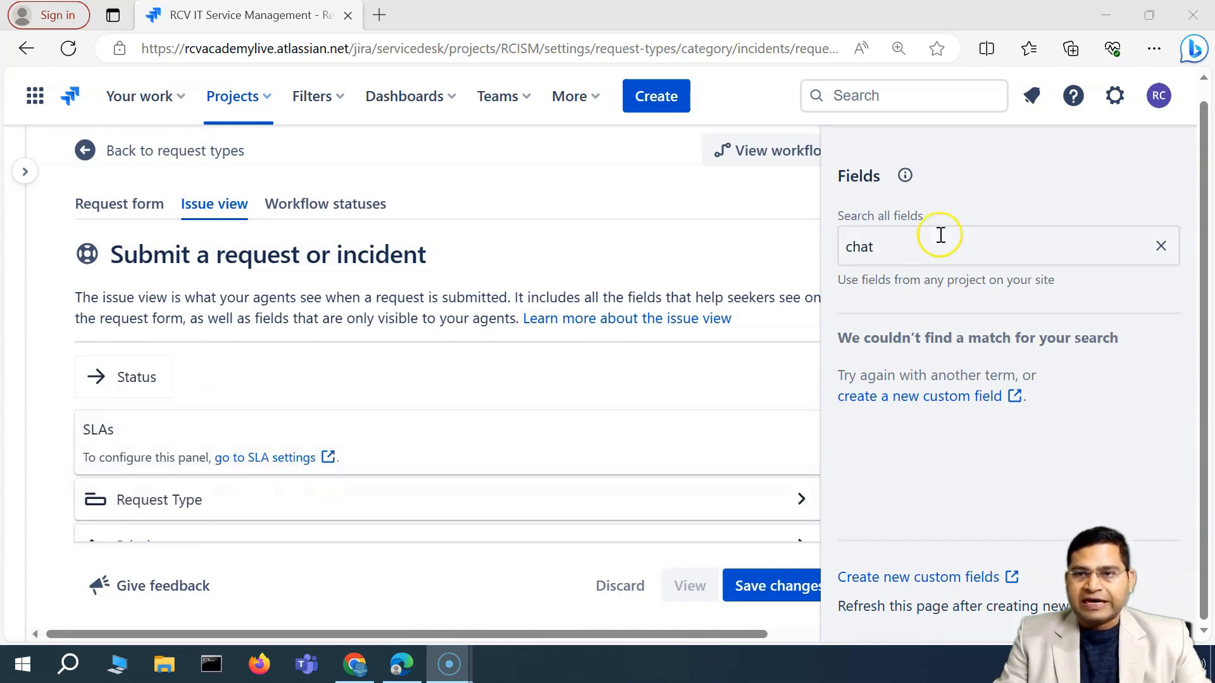
{"action": "left_click", "coordinate": [1161, 246]}
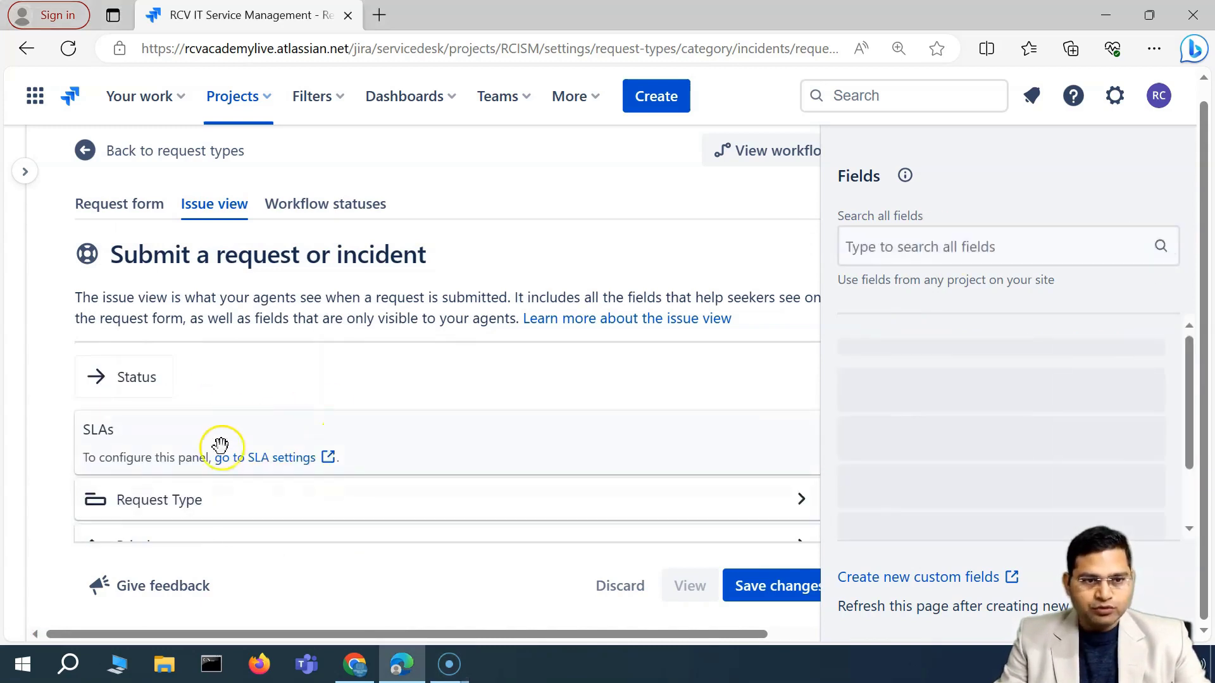
{"action": "scroll", "coordinate": [222, 453], "scroll_direction": "up", "scroll_amount": 3}
{"action": "scroll", "coordinate": [126, 443], "scroll_direction": "down", "scroll_amount": 1}
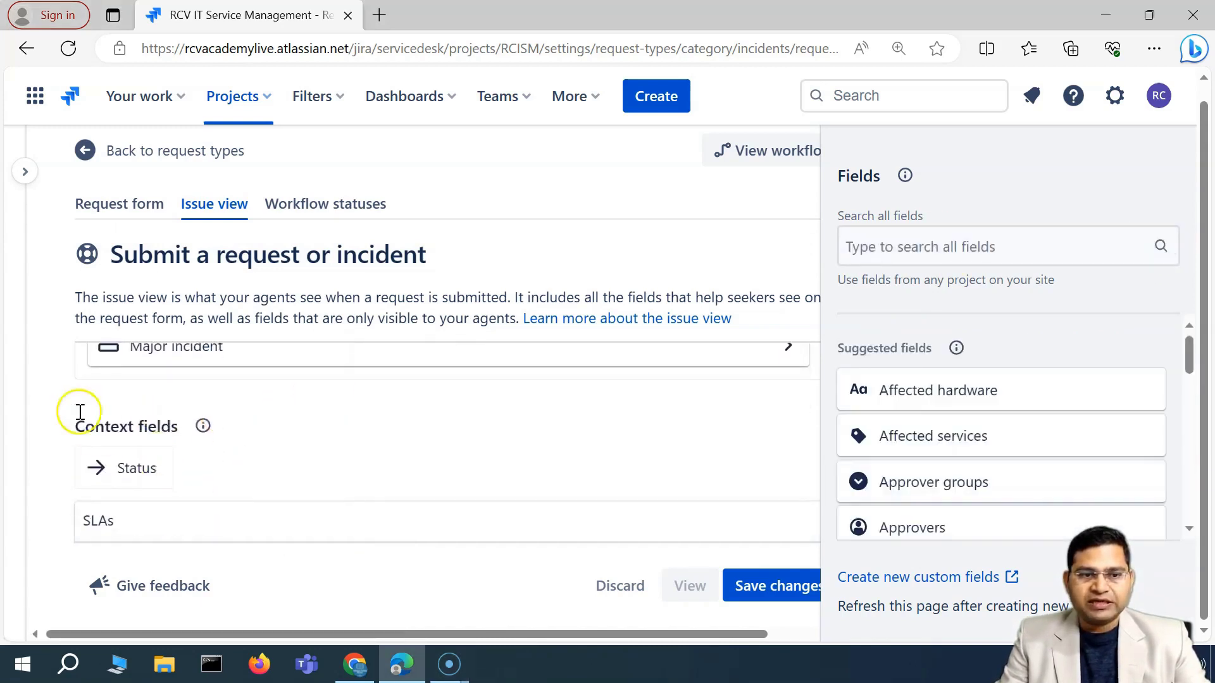
{"action": "scroll", "coordinate": [250, 453], "scroll_direction": "up", "scroll_amount": 5}
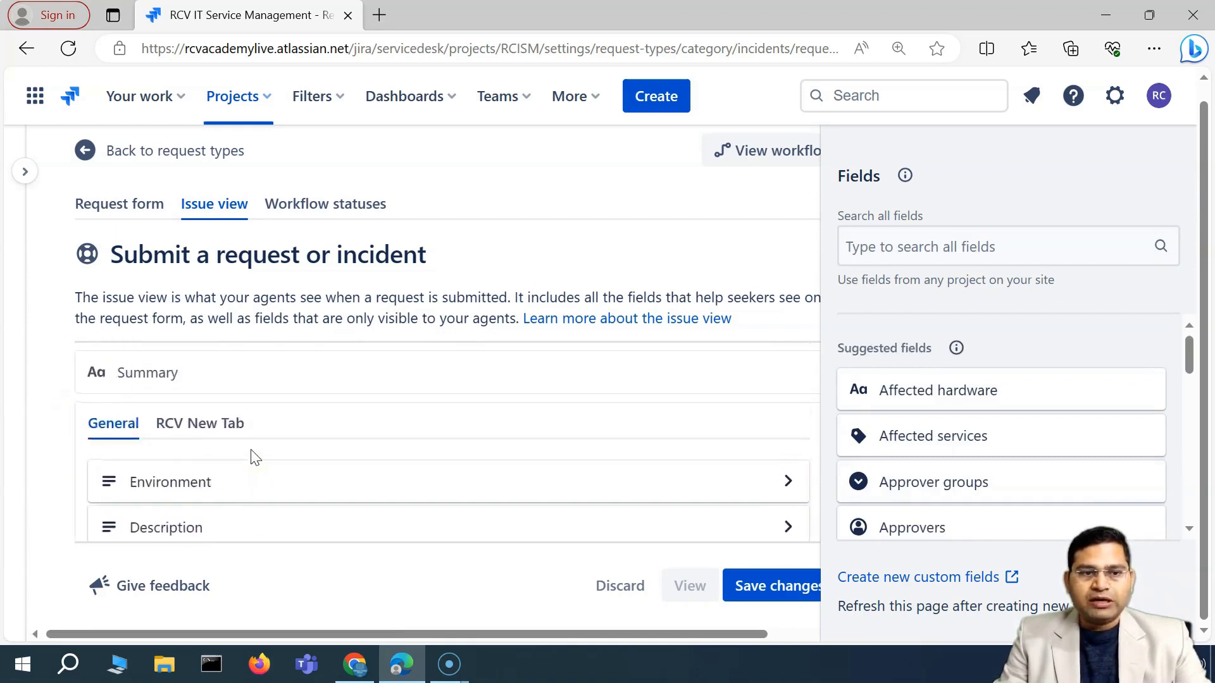
{"action": "scroll", "coordinate": [139, 437], "scroll_direction": "down", "scroll_amount": 3}
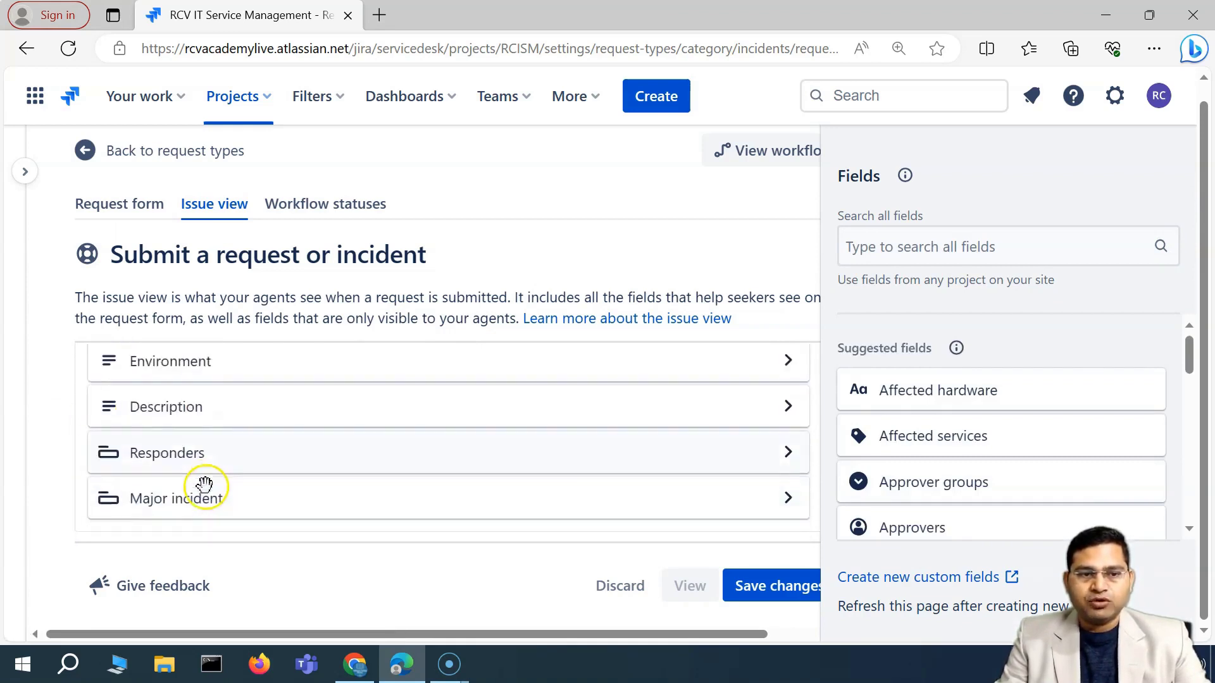
{"action": "scroll", "coordinate": [145, 443], "scroll_direction": "down", "scroll_amount": 4}
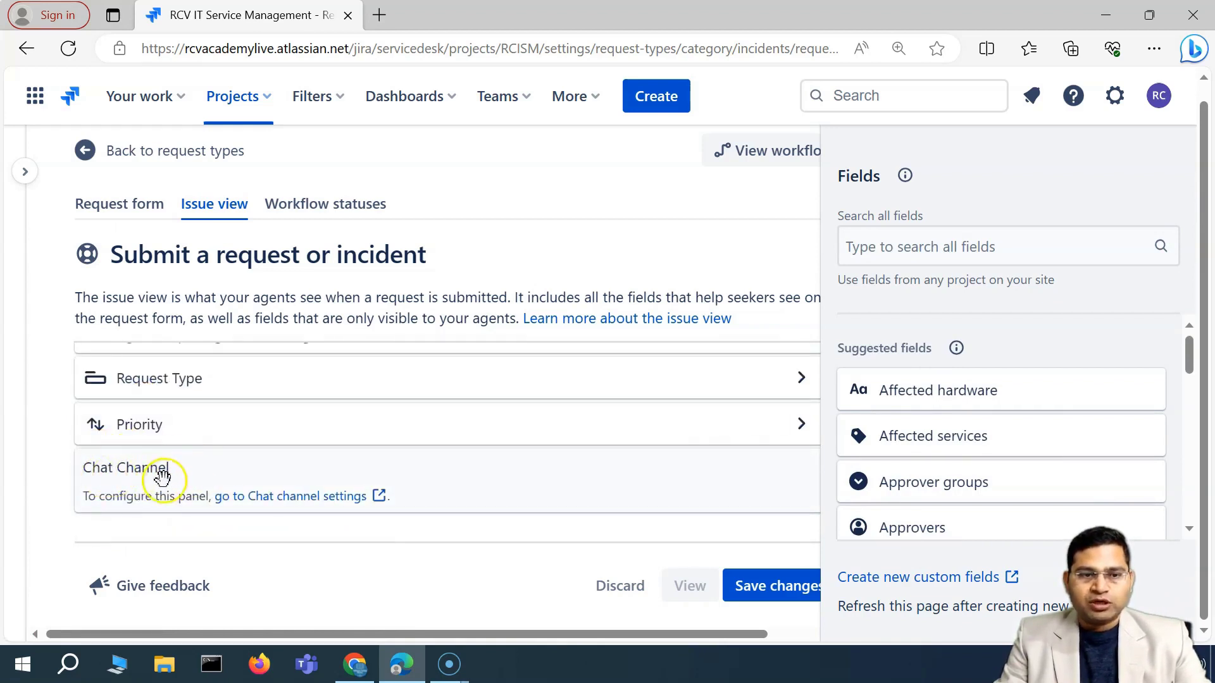
{"action": "scroll", "coordinate": [177, 461], "scroll_direction": "down", "scroll_amount": 1}
{"action": "scroll", "coordinate": [128, 480], "scroll_direction": "up", "scroll_amount": 1}
Move Chat Channel above Request Type among the context fields.
{"action": "mouse_move", "coordinate": [146, 449]}
{"action": "left_mouse_down"}
{"action": "mouse_move", "coordinate": [160, 423]}
{"action": "mouse_move", "coordinate": [135, 434]}
{"action": "mouse_move", "coordinate": [139, 446]}
{"action": "left_mouse_up"}
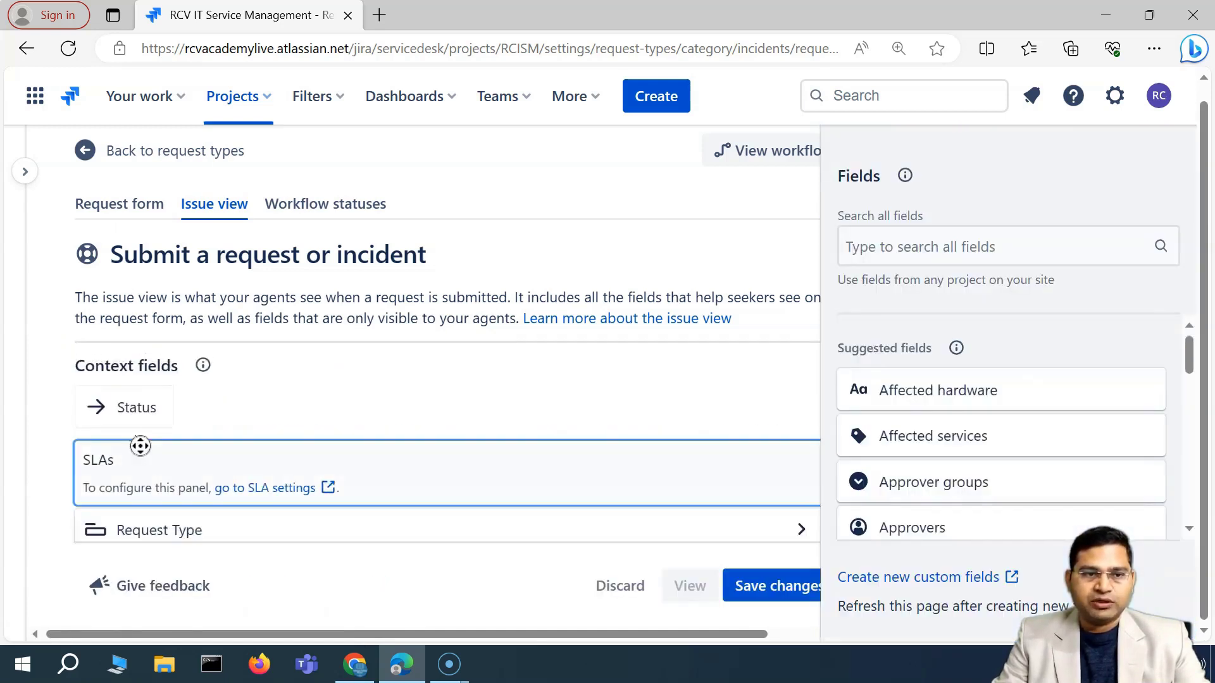
{"action": "scroll", "coordinate": [190, 468], "scroll_direction": "right", "scroll_amount": 2}
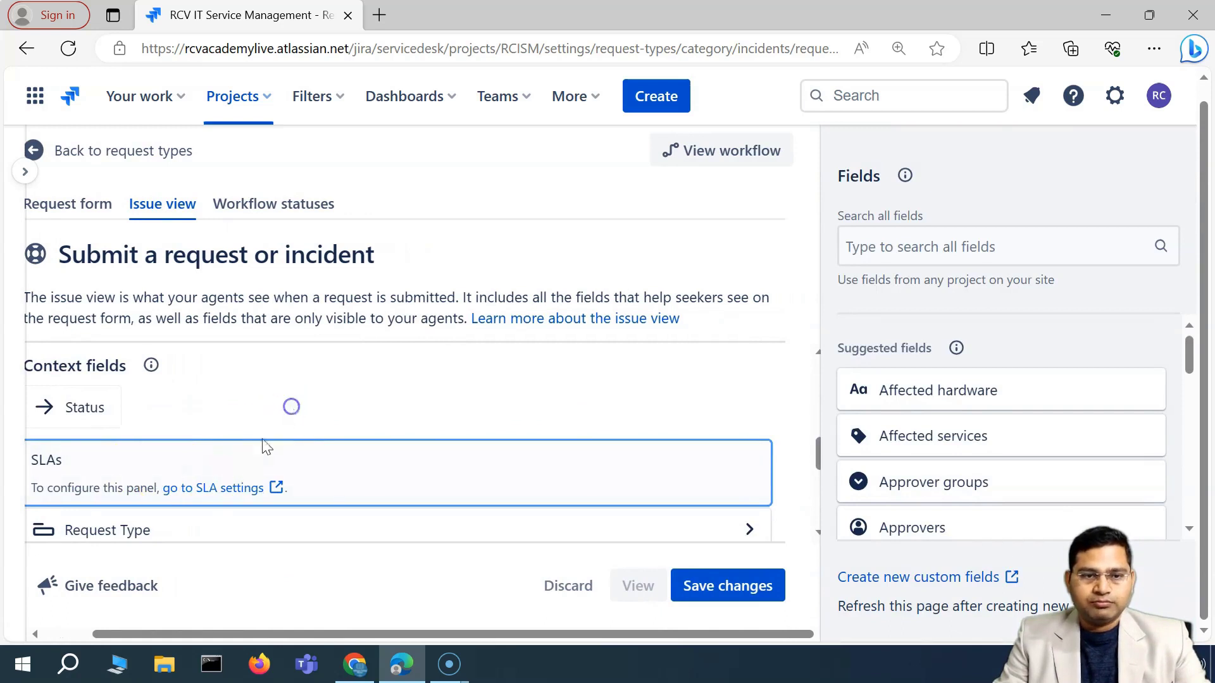
{"action": "left_click_drag", "start_coordinate": [399, 635], "coordinate": [349, 607]}
{"action": "scroll", "coordinate": [355, 507], "scroll_direction": "down", "scroll_amount": 3}
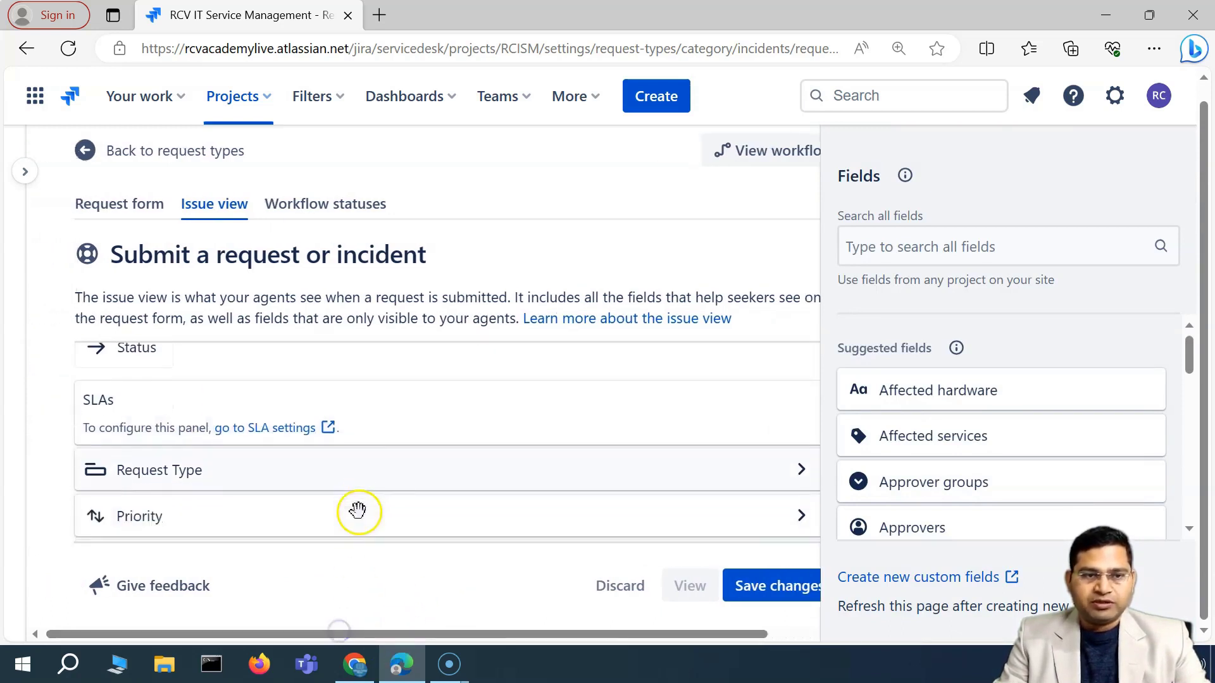
{"action": "left_click_drag", "start_coordinate": [103, 466], "coordinate": [196, 420]}
{"action": "scroll", "coordinate": [211, 442], "scroll_direction": "up", "scroll_amount": 2}
{"action": "mouse_move", "coordinate": [168, 491]}
{"action": "left_mouse_down"}
{"action": "mouse_move", "coordinate": [166, 390]}
{"action": "mouse_move", "coordinate": [157, 502]}
{"action": "mouse_move", "coordinate": [163, 401]}
{"action": "mouse_move", "coordinate": [163, 426]}
{"action": "mouse_move", "coordinate": [179, 429]}
{"action": "mouse_move", "coordinate": [174, 451]}
{"action": "mouse_move", "coordinate": [169, 415]}
{"action": "mouse_move", "coordinate": [157, 414]}
{"action": "mouse_move", "coordinate": [168, 407]}
{"action": "mouse_move", "coordinate": [169, 434]}
{"action": "mouse_move", "coordinate": [198, 435]}
{"action": "mouse_move", "coordinate": [182, 469]}
{"action": "mouse_move", "coordinate": [163, 456]}
{"action": "mouse_move", "coordinate": [157, 474]}
{"action": "left_mouse_up"}
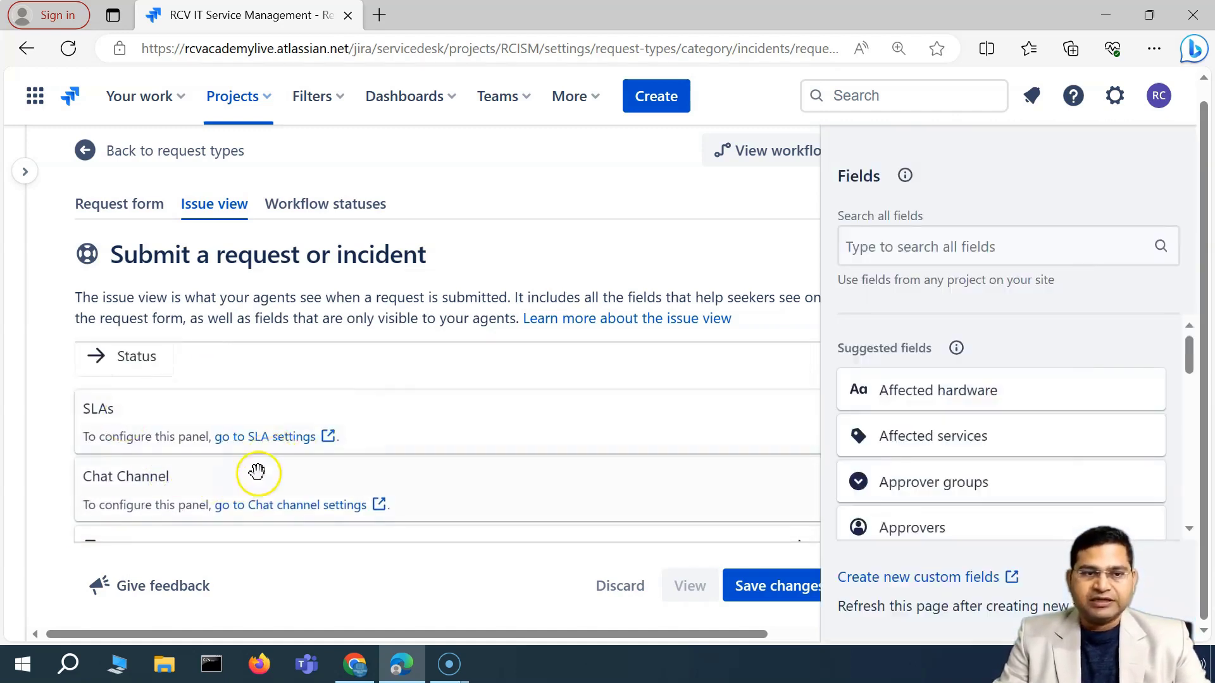
Scroll through the updated Description, Responders and Major incident field layout.
{"action": "scroll", "coordinate": [119, 491], "scroll_direction": "up", "scroll_amount": 2}
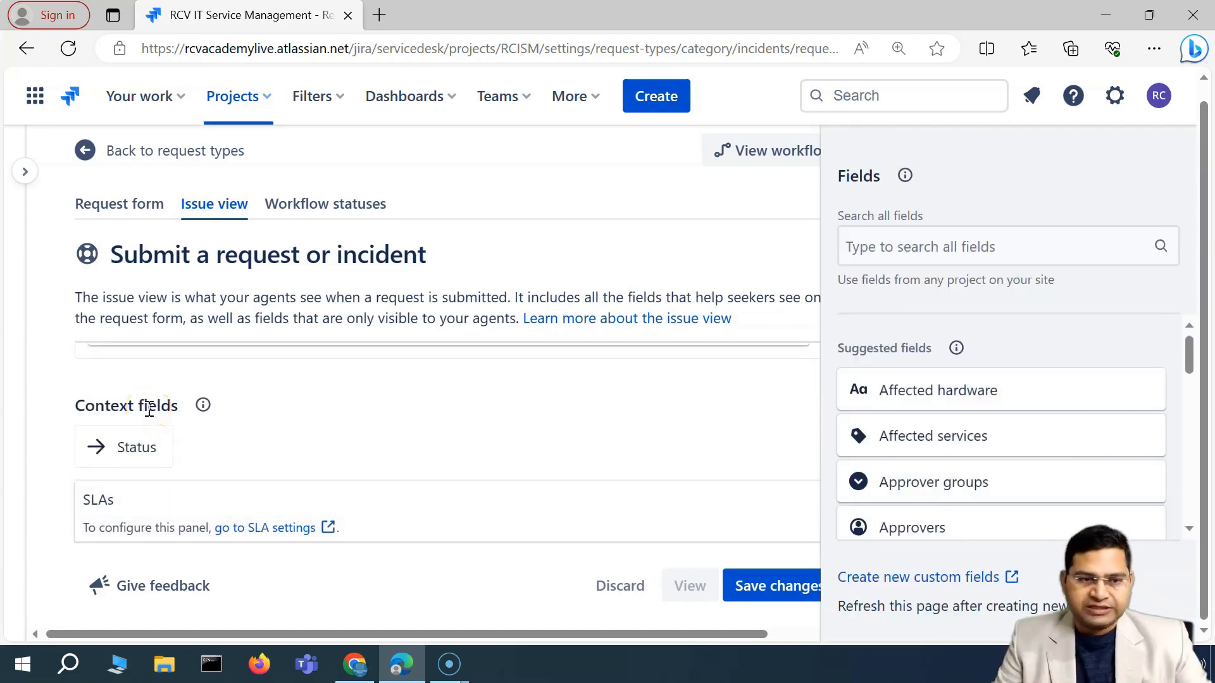
{"action": "scroll", "coordinate": [212, 472], "scroll_direction": "up", "scroll_amount": 3}
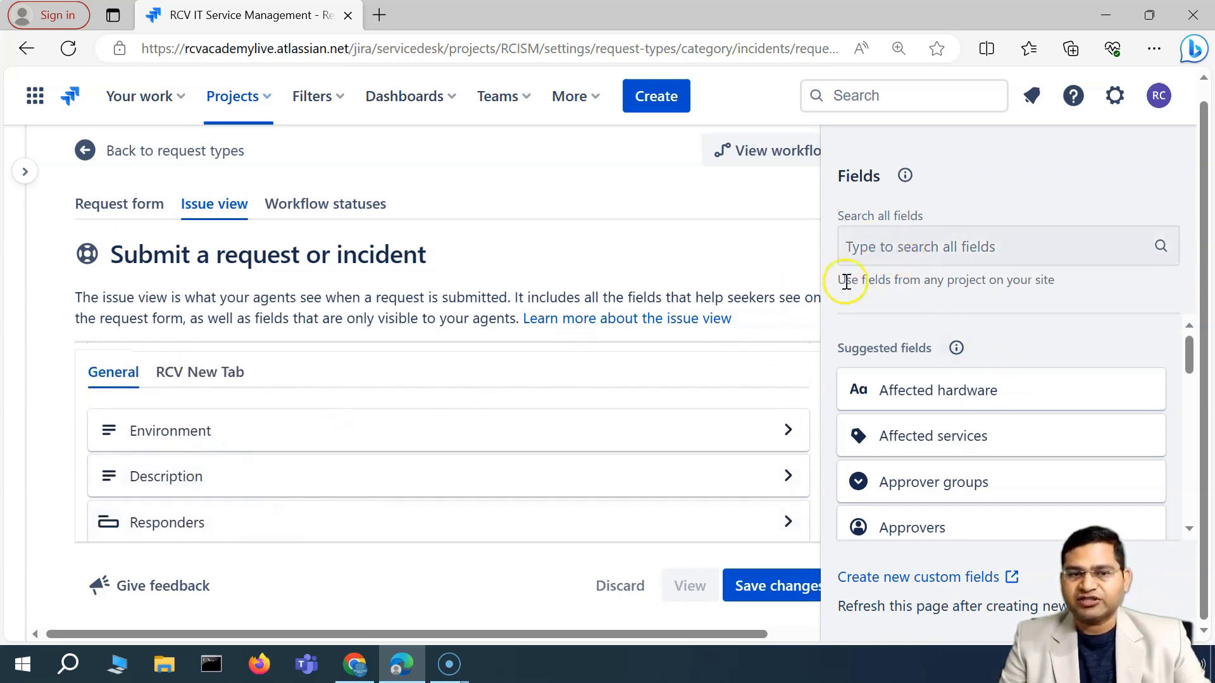
{"action": "scroll", "coordinate": [949, 380], "scroll_direction": "down", "scroll_amount": 2}
{"action": "scroll", "coordinate": [365, 472], "scroll_direction": "down", "scroll_amount": 1}
{"action": "scroll", "coordinate": [364, 472], "scroll_direction": "down", "scroll_amount": 3}
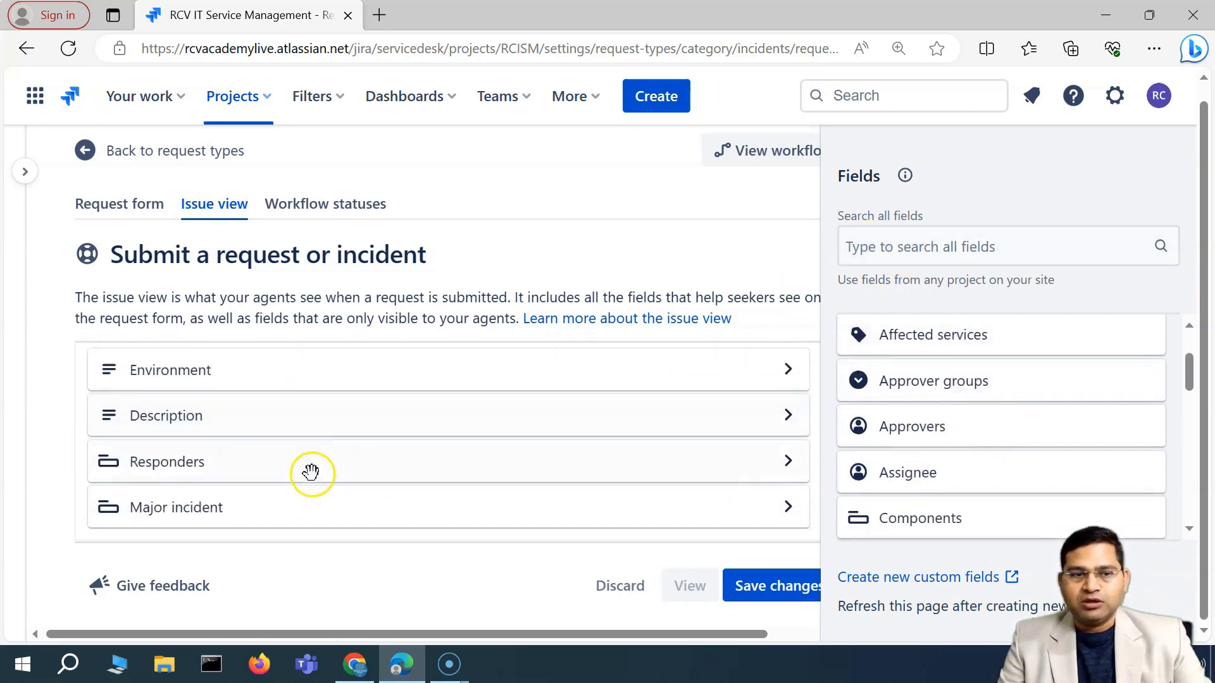
{"action": "scroll", "coordinate": [190, 425], "scroll_direction": "up", "scroll_amount": 1}
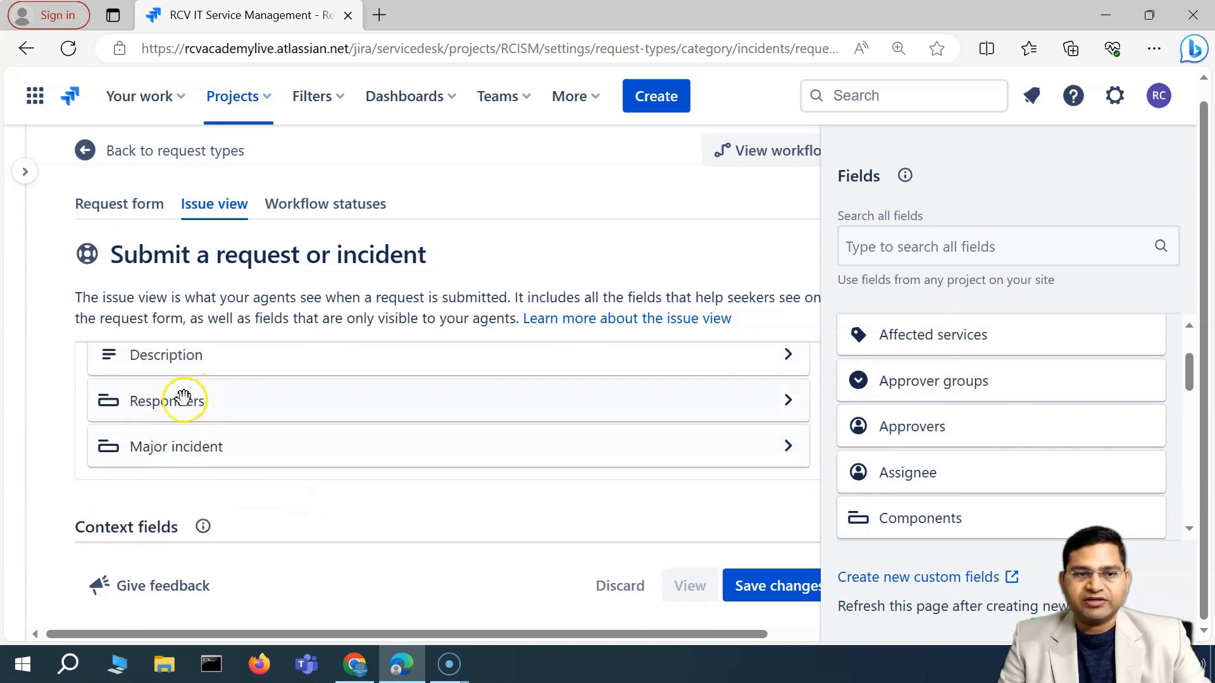
{"action": "scroll", "coordinate": [253, 423], "scroll_direction": "up", "scroll_amount": 1}
{"action": "scroll", "coordinate": [190, 436], "scroll_direction": "down", "scroll_amount": 3}
{"action": "scroll", "coordinate": [314, 466], "scroll_direction": "down", "scroll_amount": 2}
Add the Stakeholders field via a 'stake' search and save the issue view changes.
{"action": "left_click", "coordinate": [903, 251]}
{"action": "type", "text": "s"}
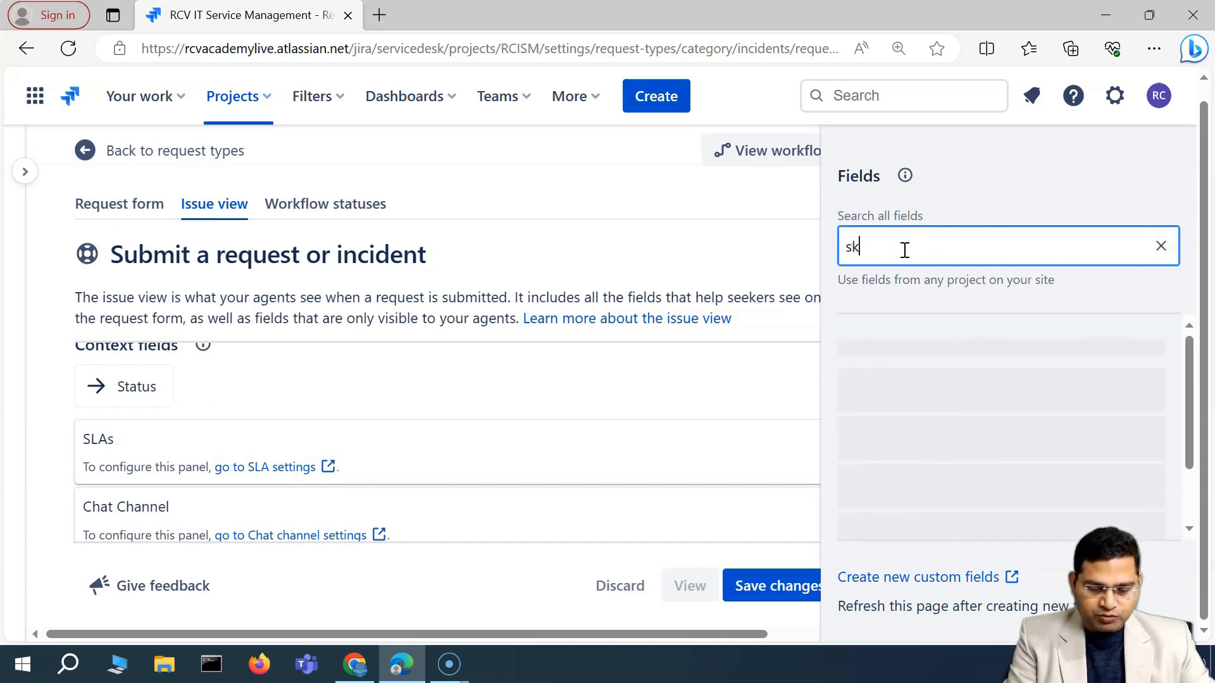
{"action": "type", "text": "take"}
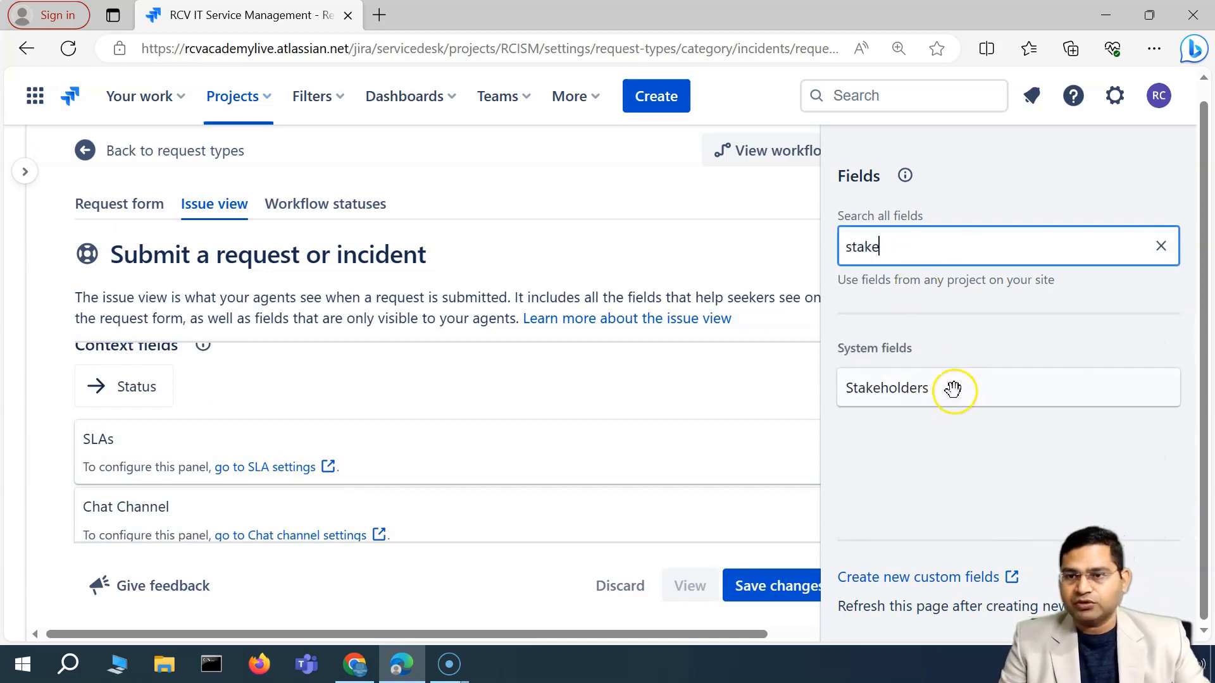
{"action": "left_click", "coordinate": [953, 389]}
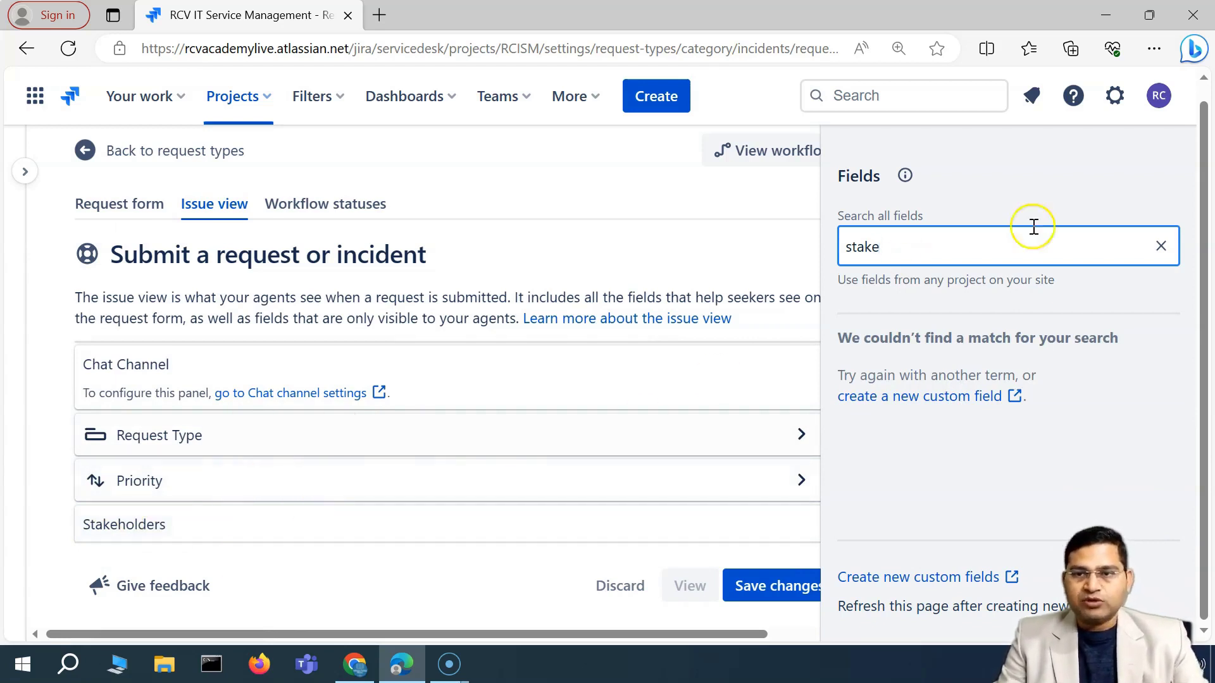
{"action": "left_click", "coordinate": [1160, 244]}
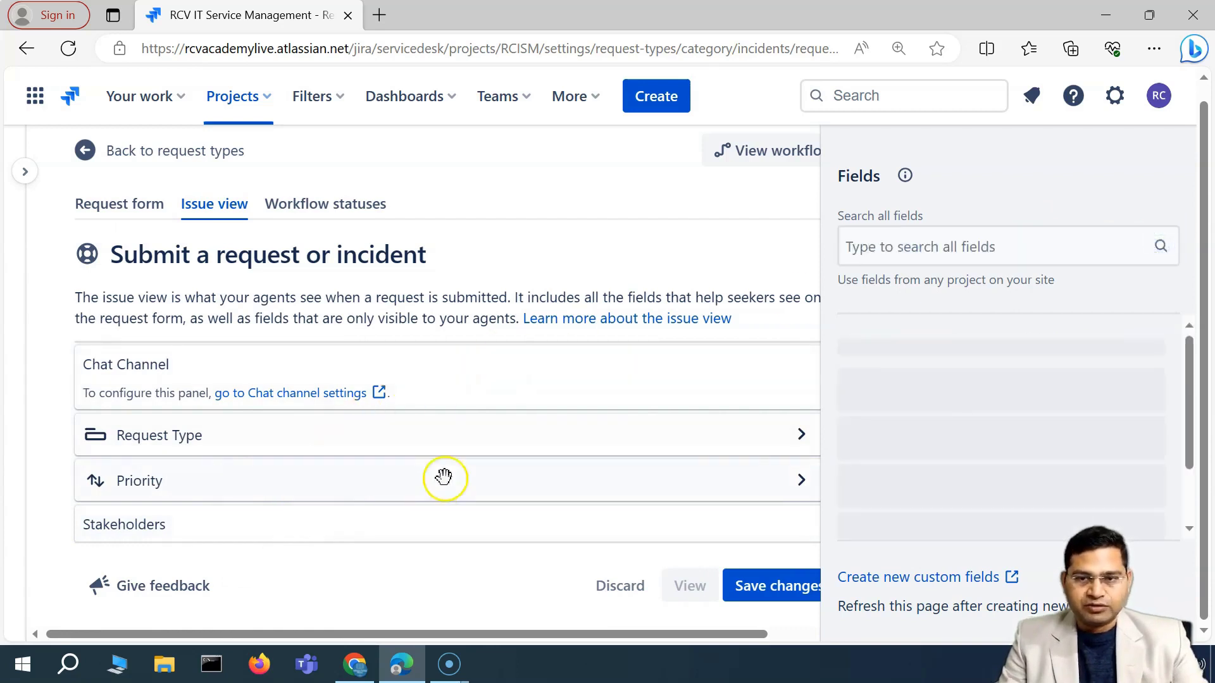
{"action": "left_click_drag", "start_coordinate": [718, 634], "coordinate": [792, 634]}
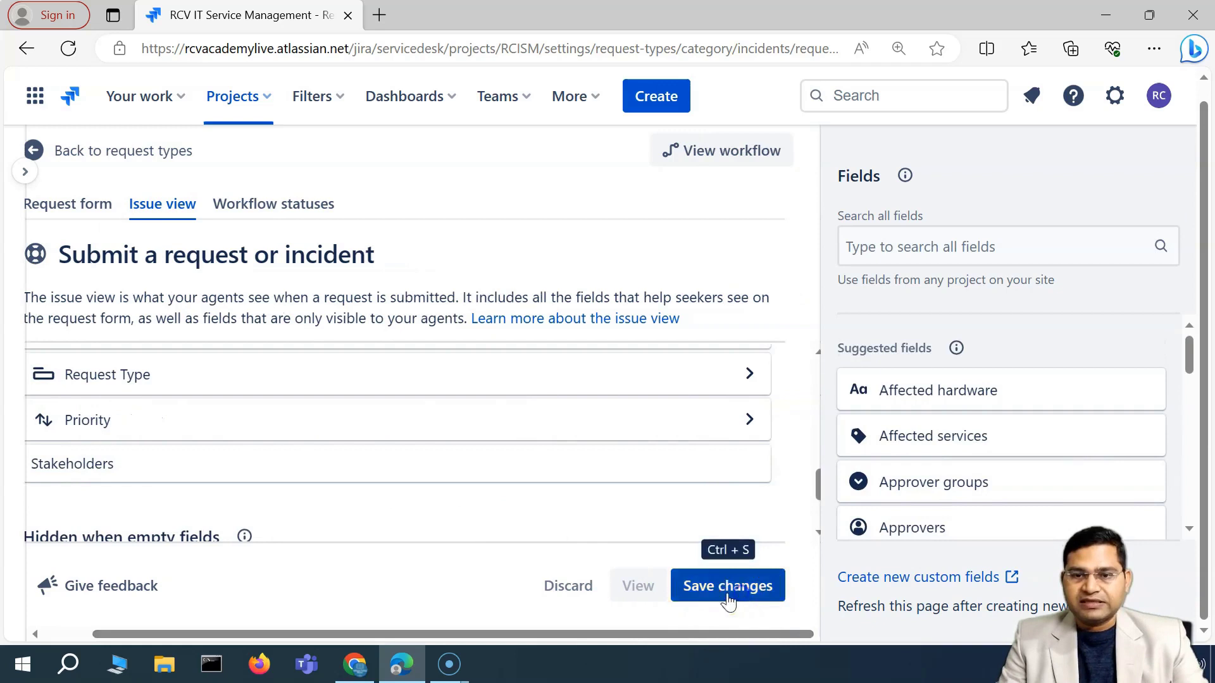
{"action": "left_click", "coordinate": [705, 590]}
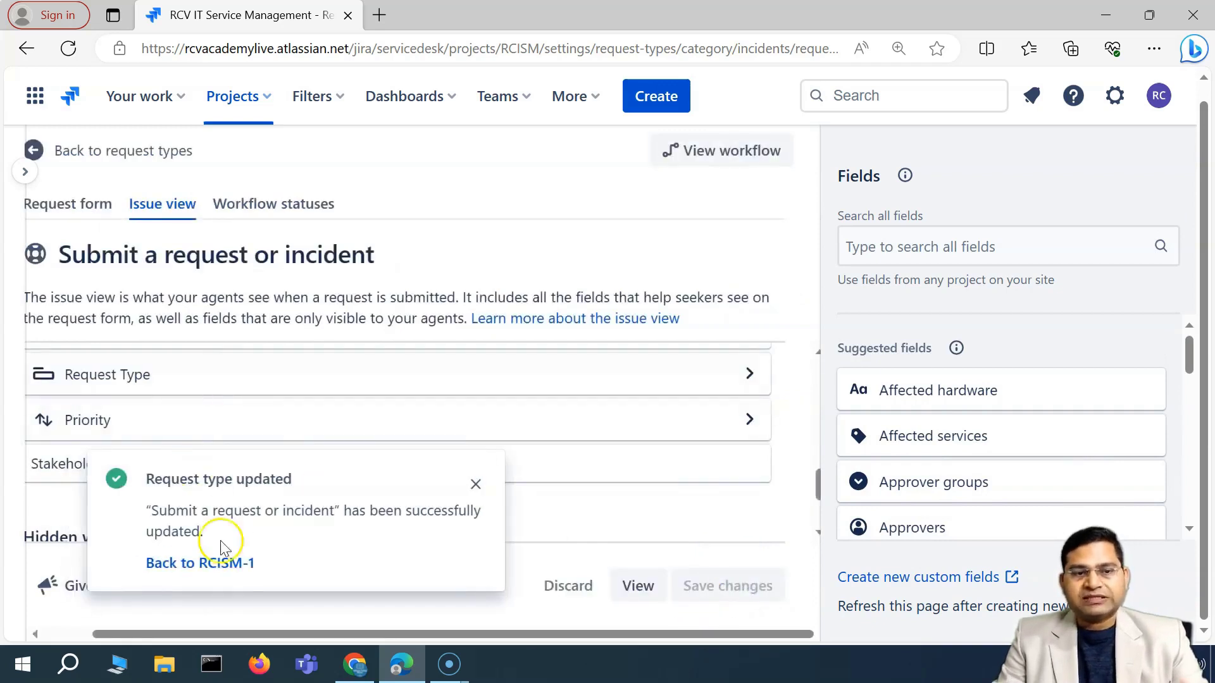
Return to RCISM-1 and check its new Responders, Major incident and Stakeholders fields.
{"action": "left_click", "coordinate": [236, 565]}
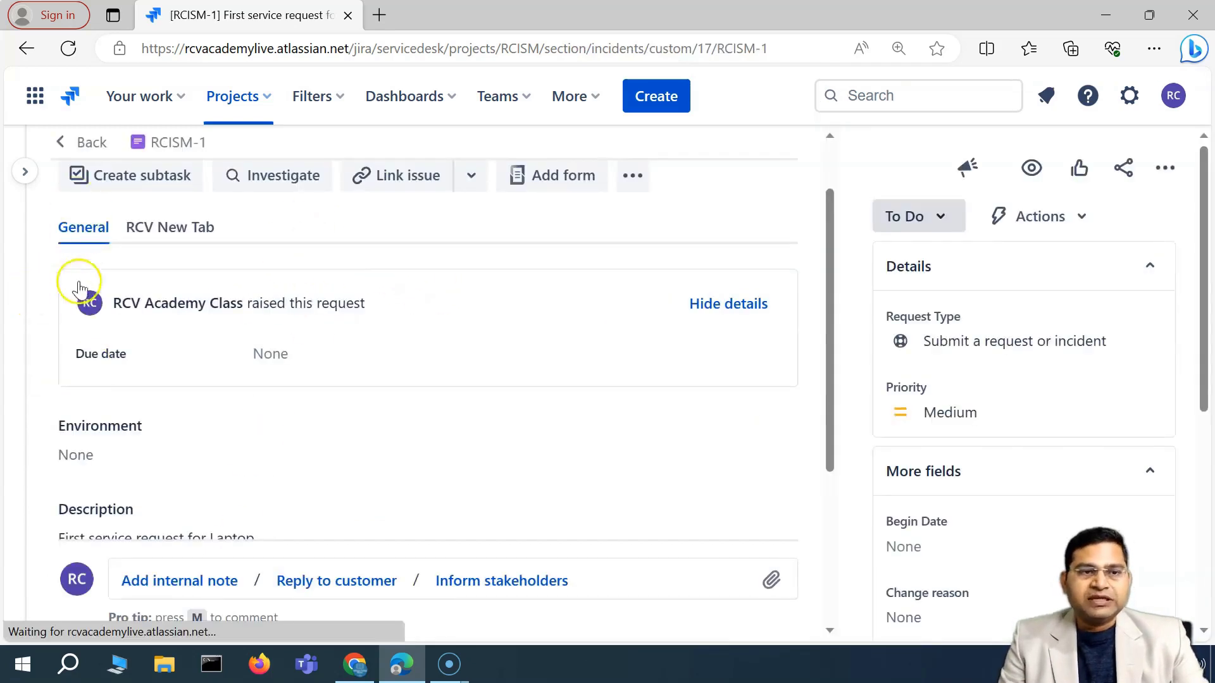
{"action": "scroll", "coordinate": [198, 420], "scroll_direction": "down", "scroll_amount": 5}
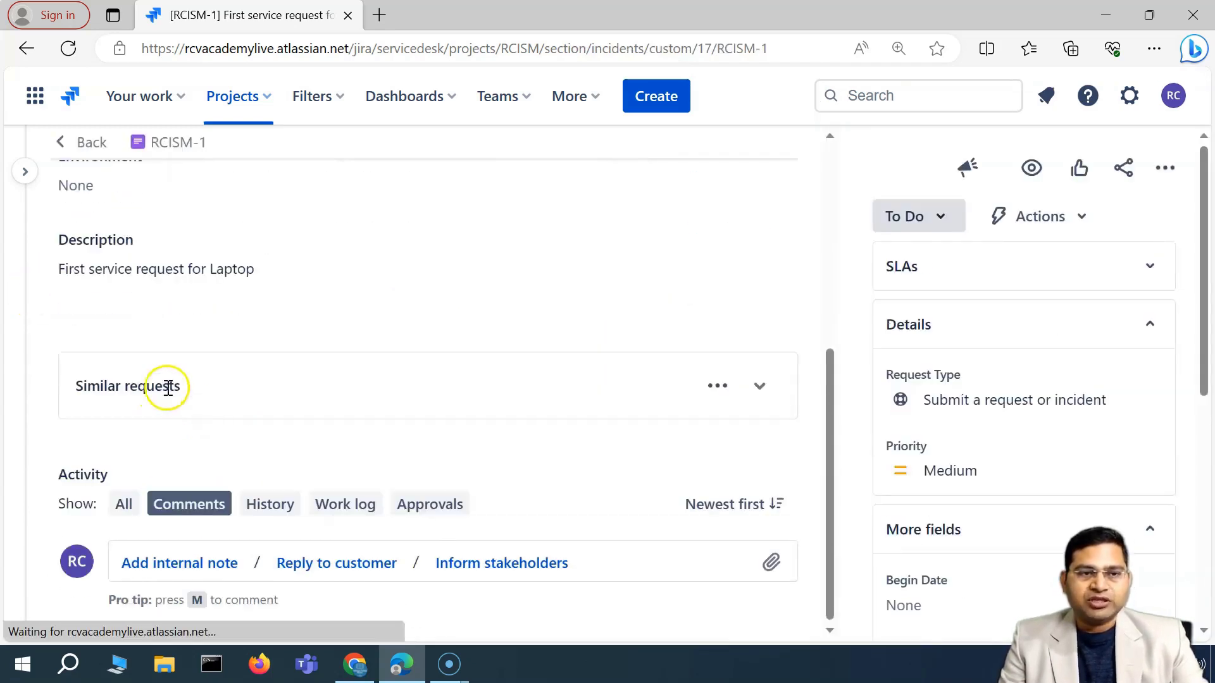
{"action": "scroll", "coordinate": [181, 392], "scroll_direction": "up", "scroll_amount": 2}
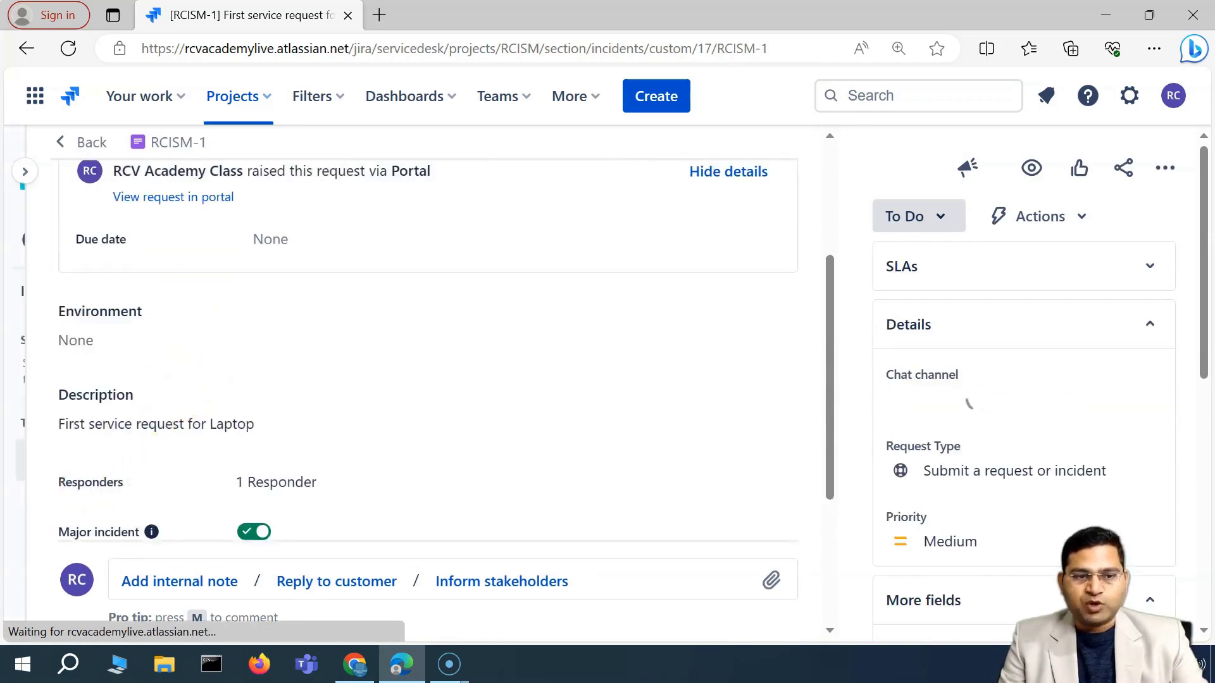
{"action": "scroll", "coordinate": [221, 405], "scroll_direction": "down", "scroll_amount": 2}
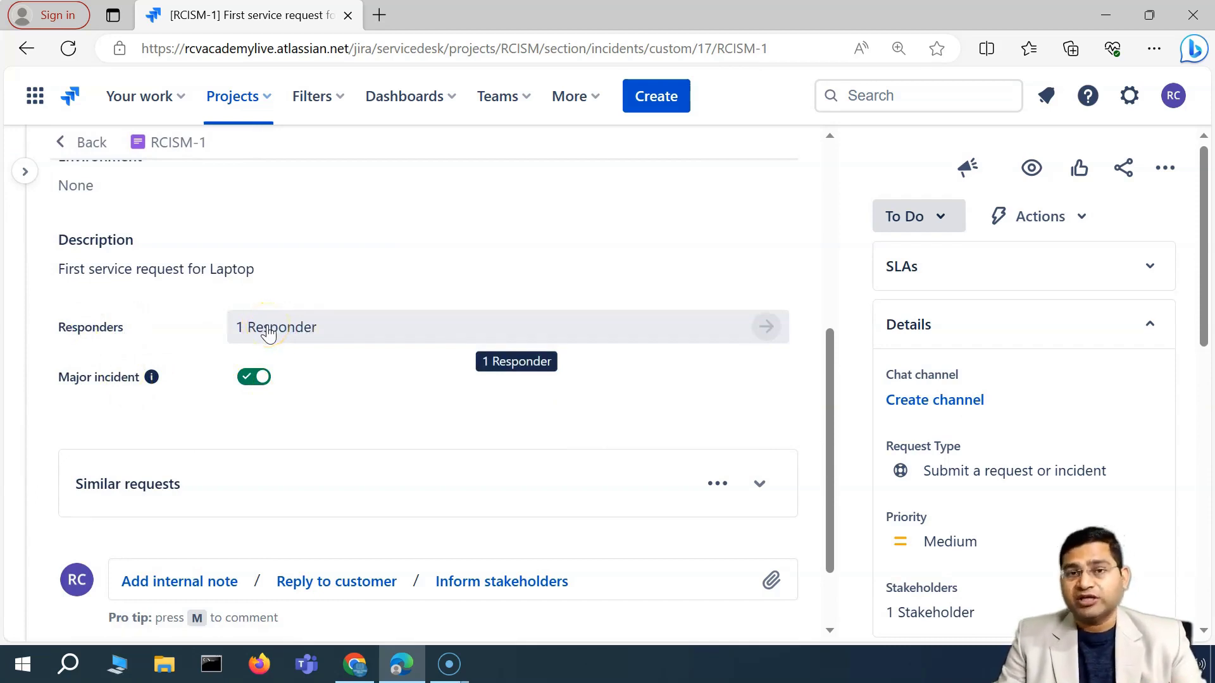
{"action": "scroll", "coordinate": [291, 358], "scroll_direction": "up", "scroll_amount": 4}
Open the Responders field to see RCISM-1's one responder.
{"action": "scroll", "coordinate": [365, 386], "scroll_direction": "down", "scroll_amount": 4}
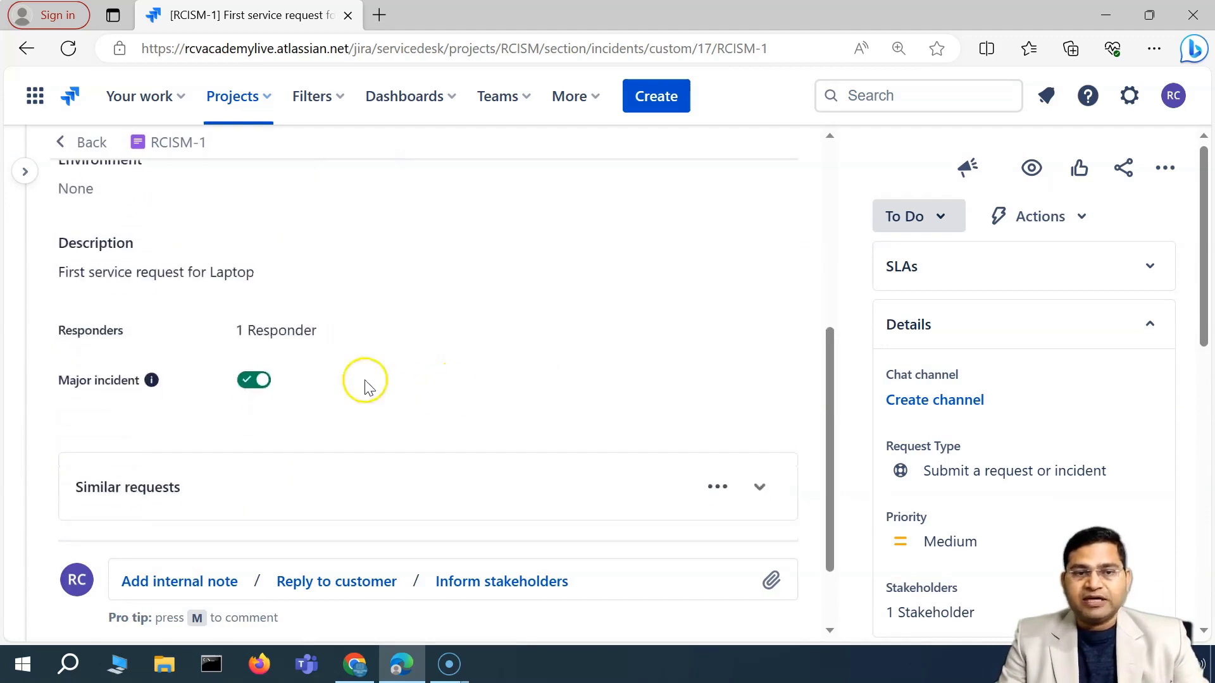
{"action": "left_click", "coordinate": [344, 328]}
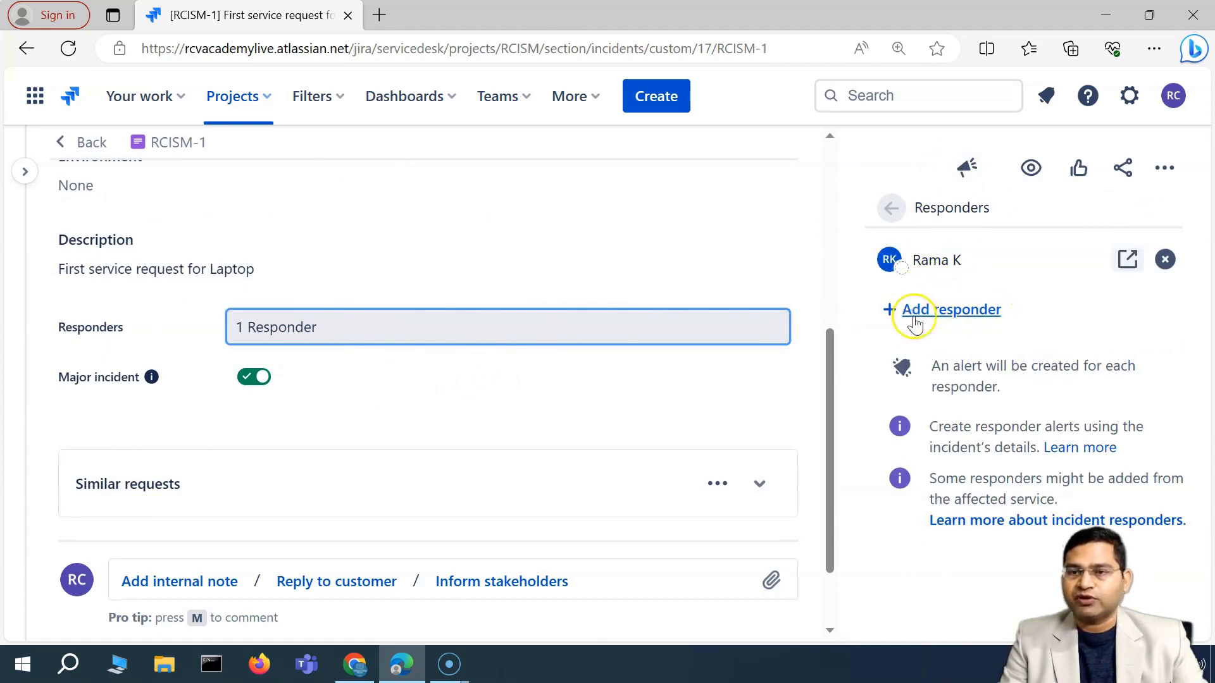
{"action": "scroll", "coordinate": [184, 348], "scroll_direction": "up", "scroll_amount": 1}
{"action": "scroll", "coordinate": [190, 355], "scroll_direction": "down", "scroll_amount": 2}
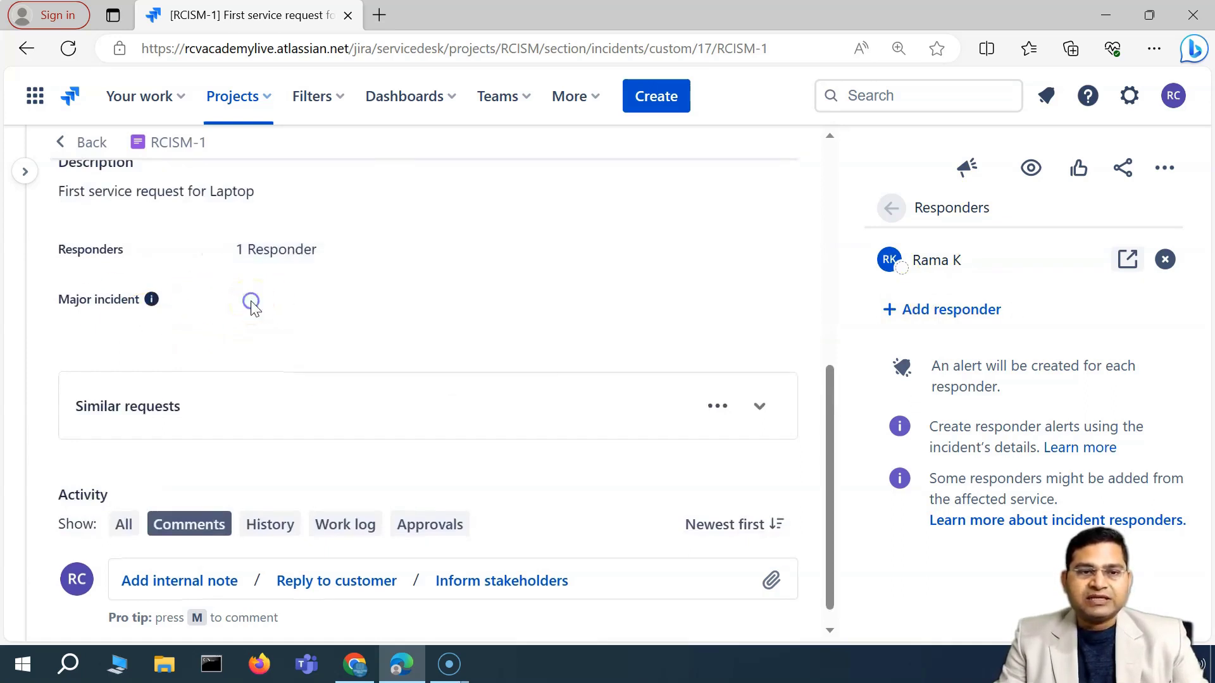
Turn on Major incident so RCISM-1 is labelled MAJOR INCIDENT.
{"action": "left_click", "coordinate": [272, 310]}
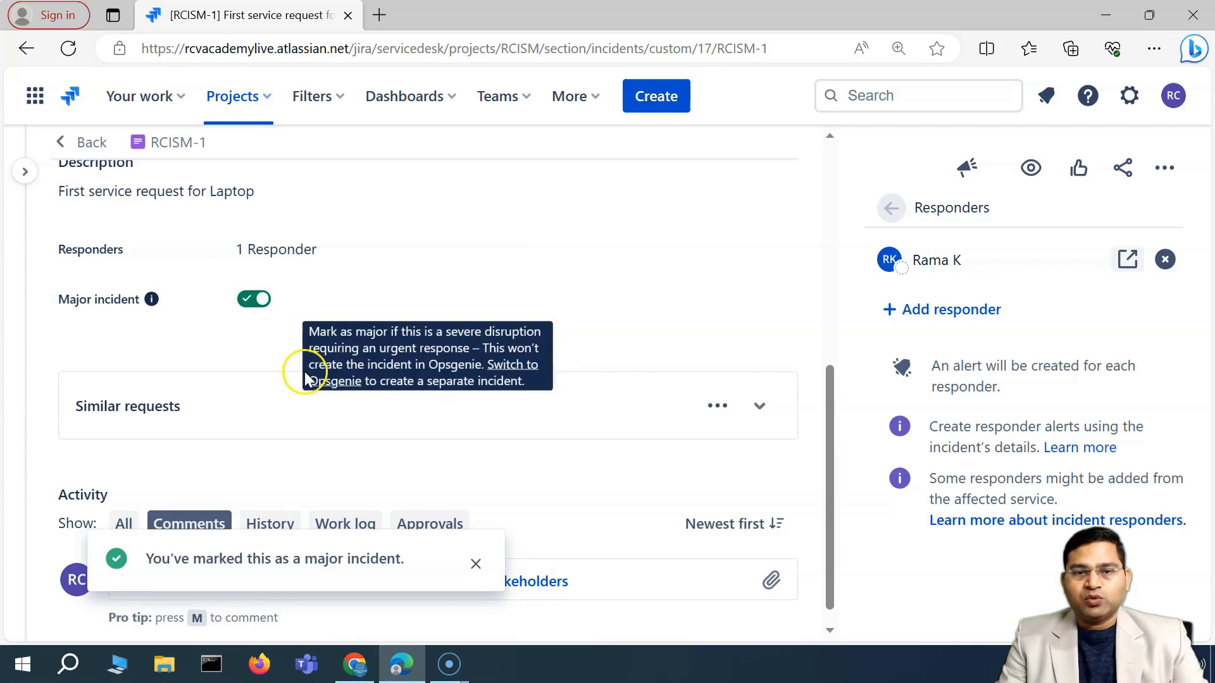
{"action": "scroll", "coordinate": [190, 335], "scroll_direction": "up", "scroll_amount": 4}
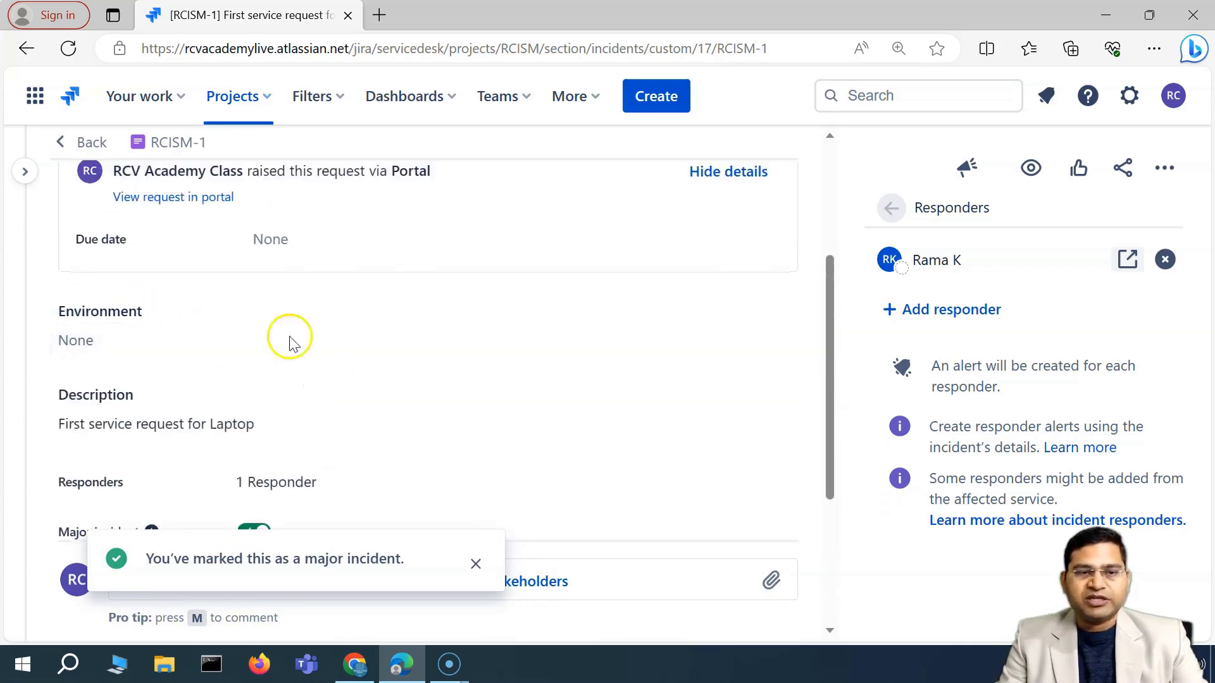
{"action": "scroll", "coordinate": [189, 360], "scroll_direction": "up", "scroll_amount": 3}
{"action": "scroll", "coordinate": [373, 392], "scroll_direction": "down", "scroll_amount": 5}
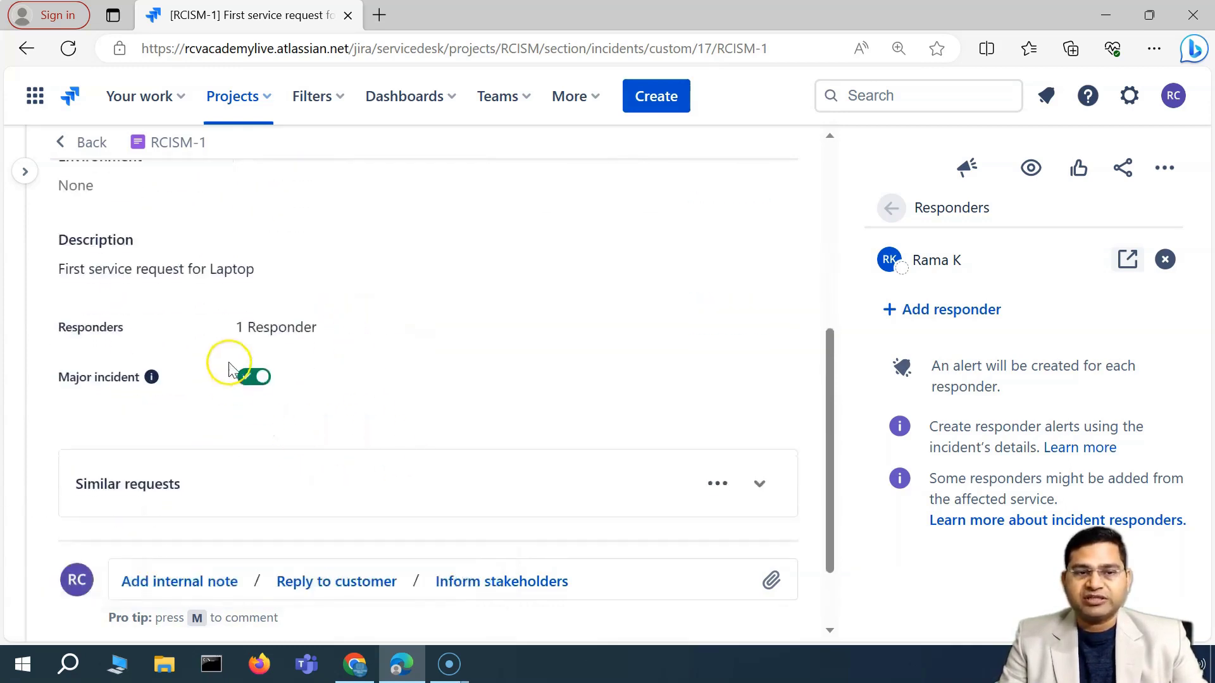
{"action": "mouse_move", "coordinate": [282, 388]}
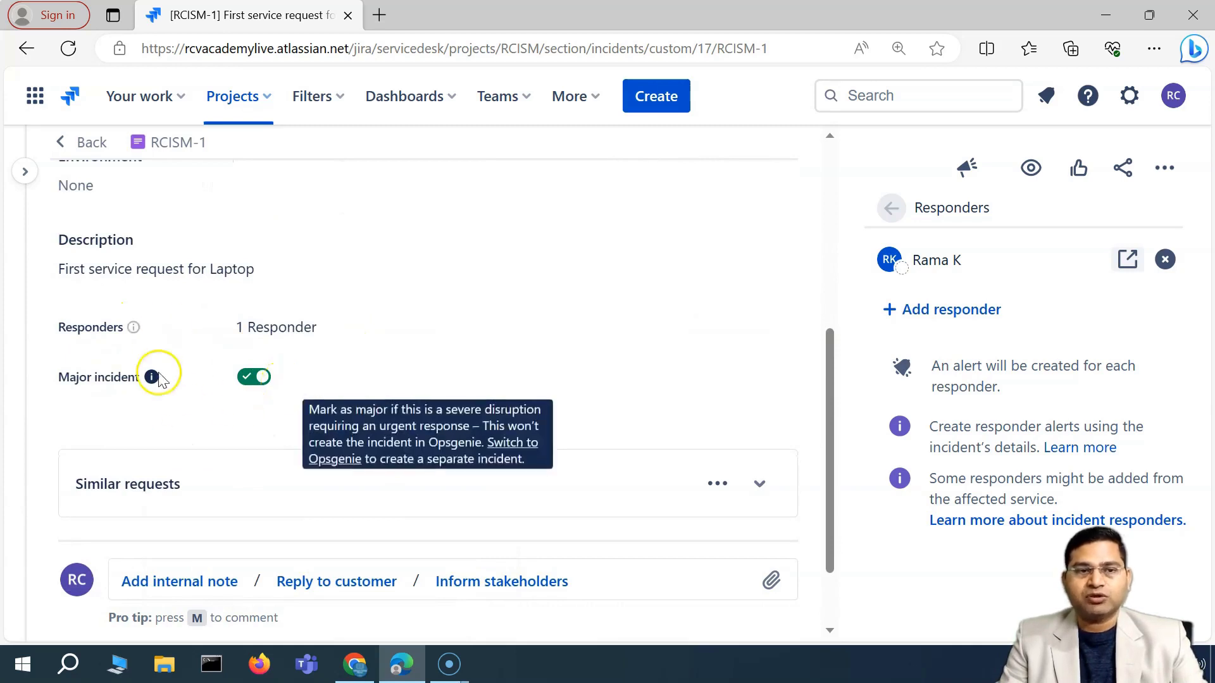
{"action": "scroll", "coordinate": [437, 414], "scroll_direction": "down", "scroll_amount": 2}
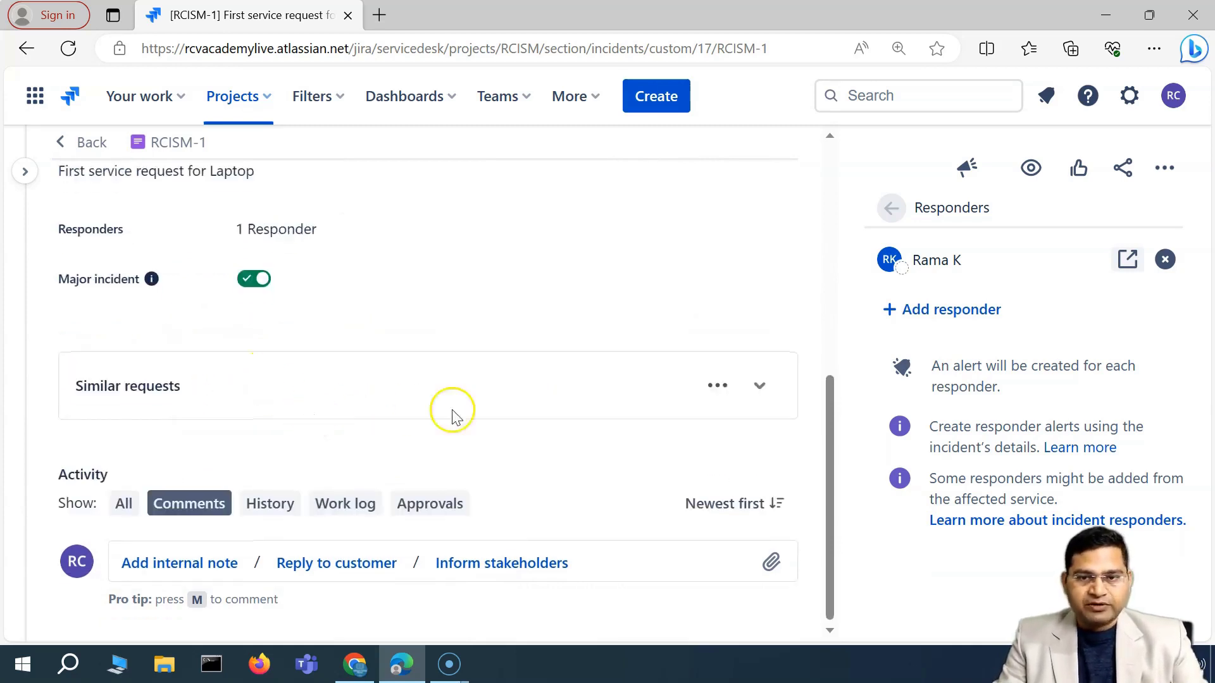
{"action": "scroll", "coordinate": [454, 416], "scroll_direction": "up", "scroll_amount": 5}
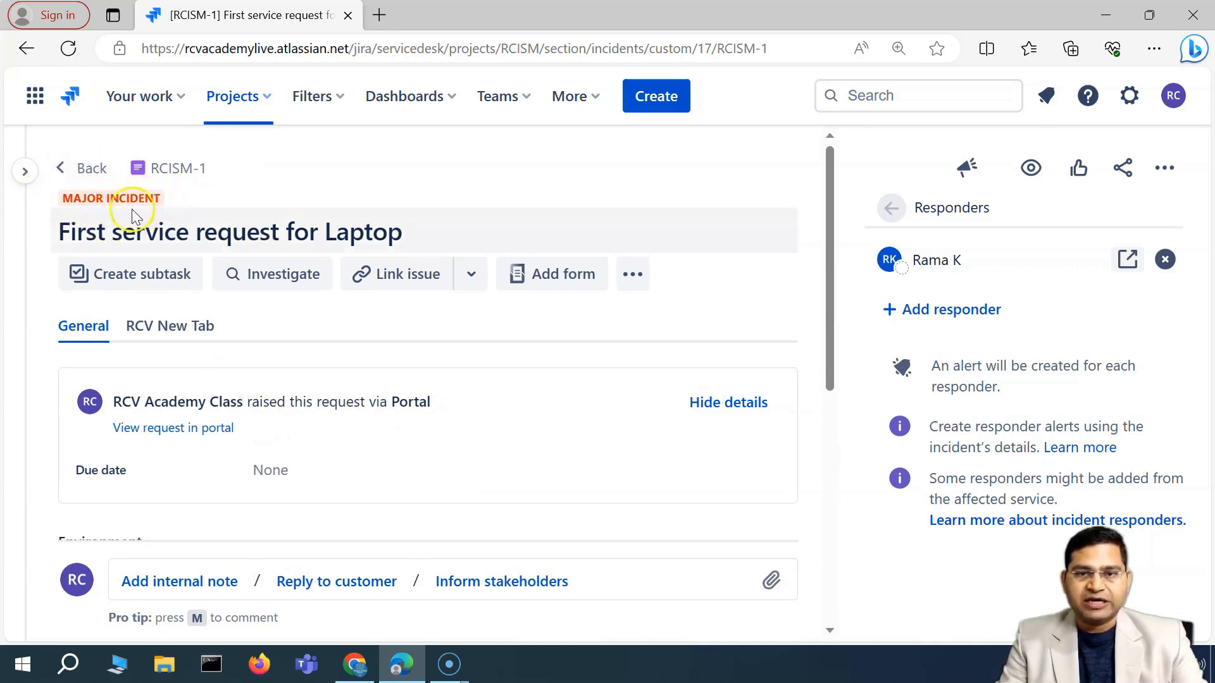
{"action": "scroll", "coordinate": [298, 384], "scroll_direction": "down", "scroll_amount": 5}
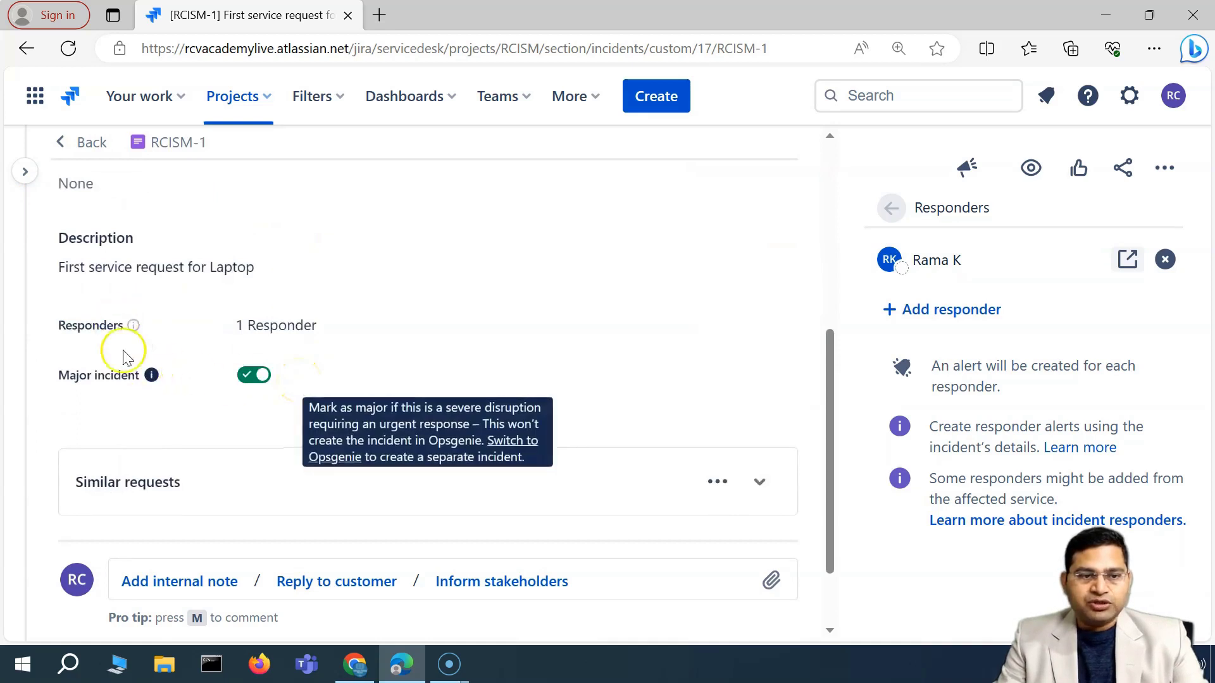
{"action": "scroll", "coordinate": [311, 501], "scroll_direction": "down", "scroll_amount": 2}
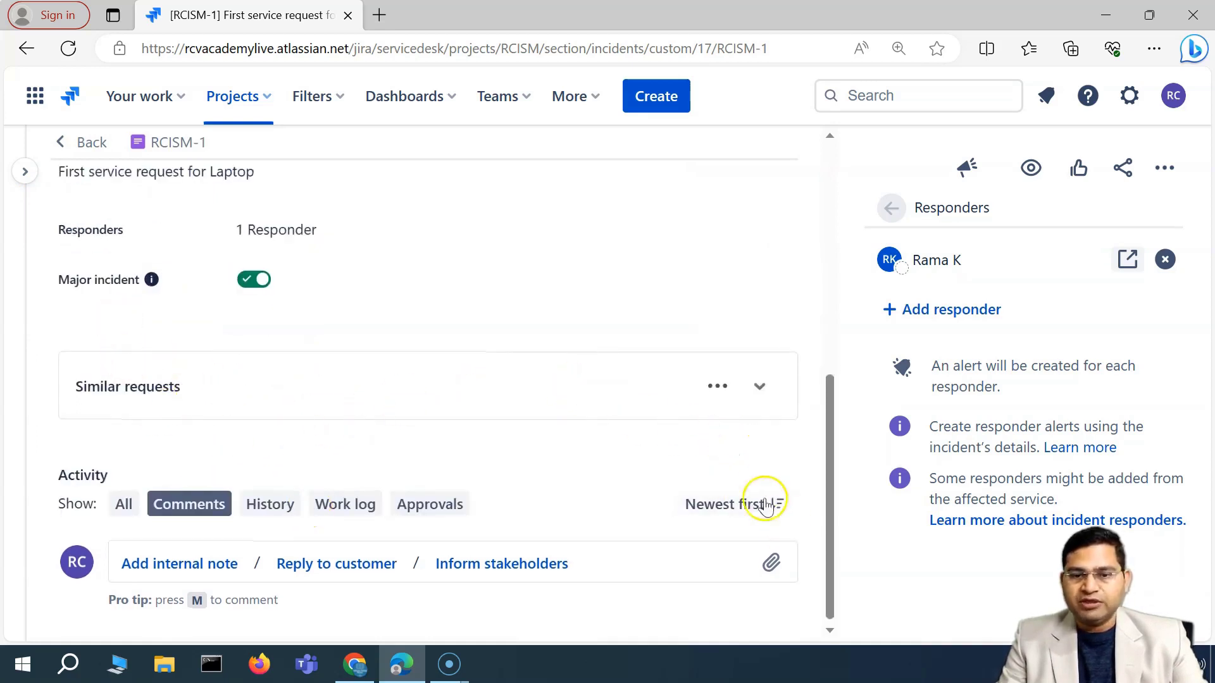
Close the responders list and scroll back through the Details sidebar.
{"action": "left_click", "coordinate": [885, 215]}
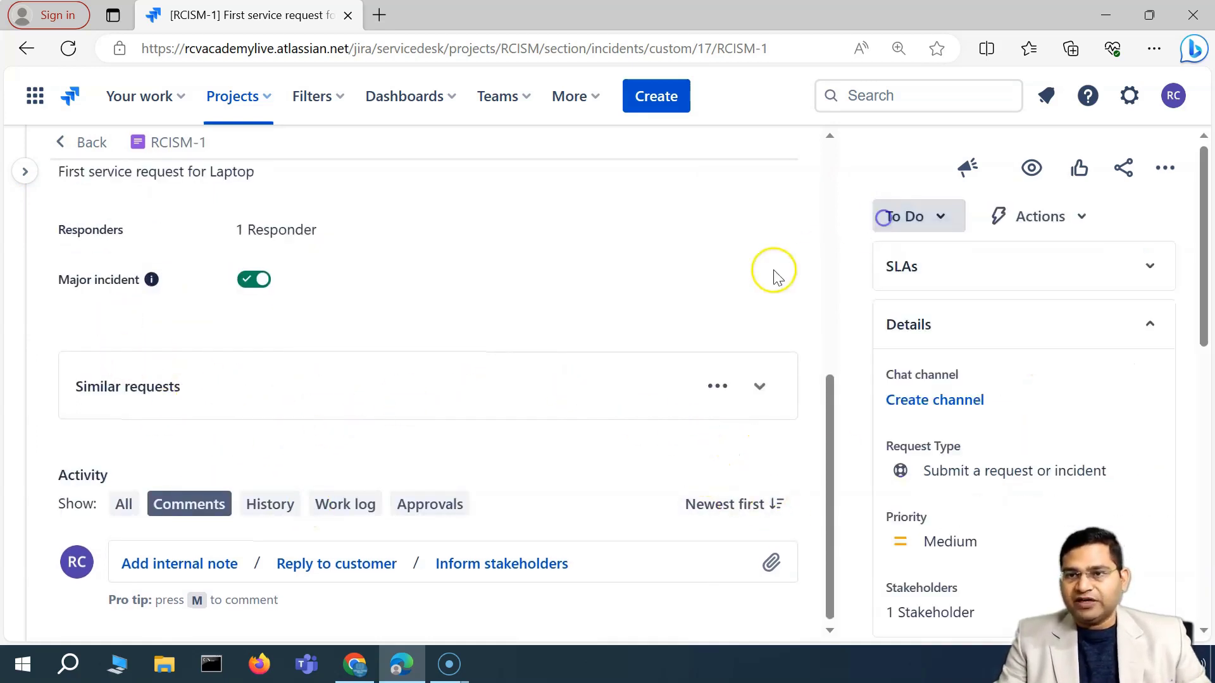
{"action": "scroll", "coordinate": [1092, 324], "scroll_direction": "down", "scroll_amount": 1}
{"action": "scroll", "coordinate": [1084, 314], "scroll_direction": "down", "scroll_amount": 1}
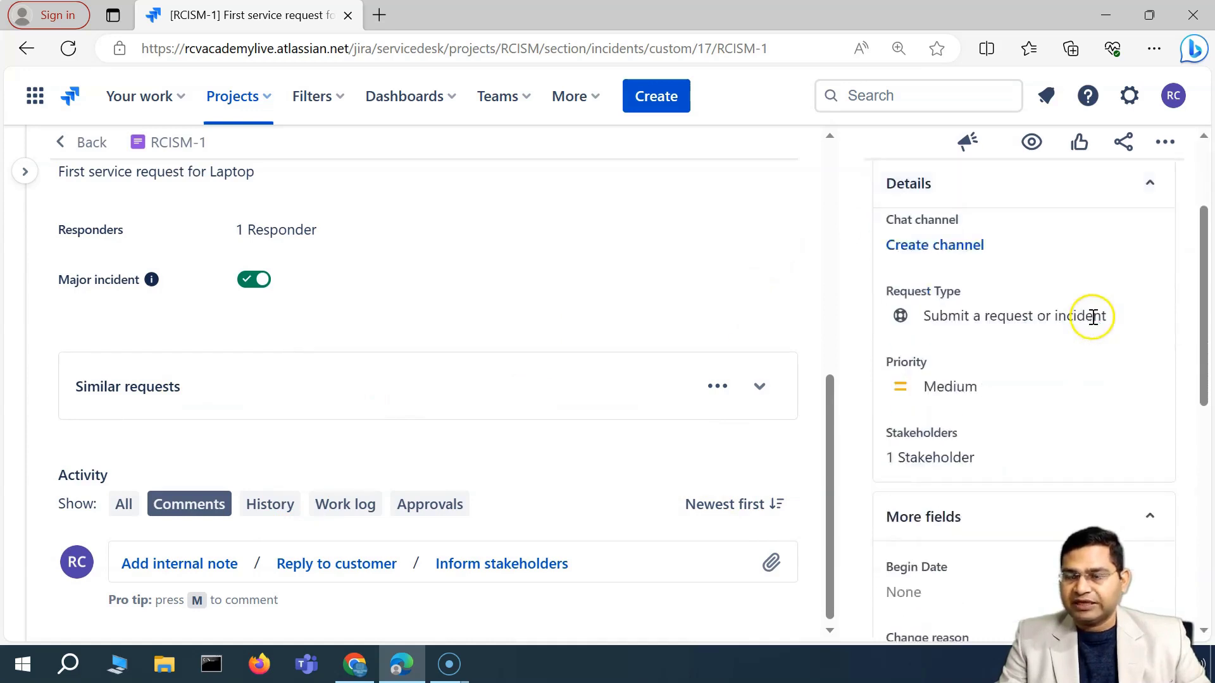
{"action": "scroll", "coordinate": [935, 390], "scroll_direction": "up", "scroll_amount": 2}
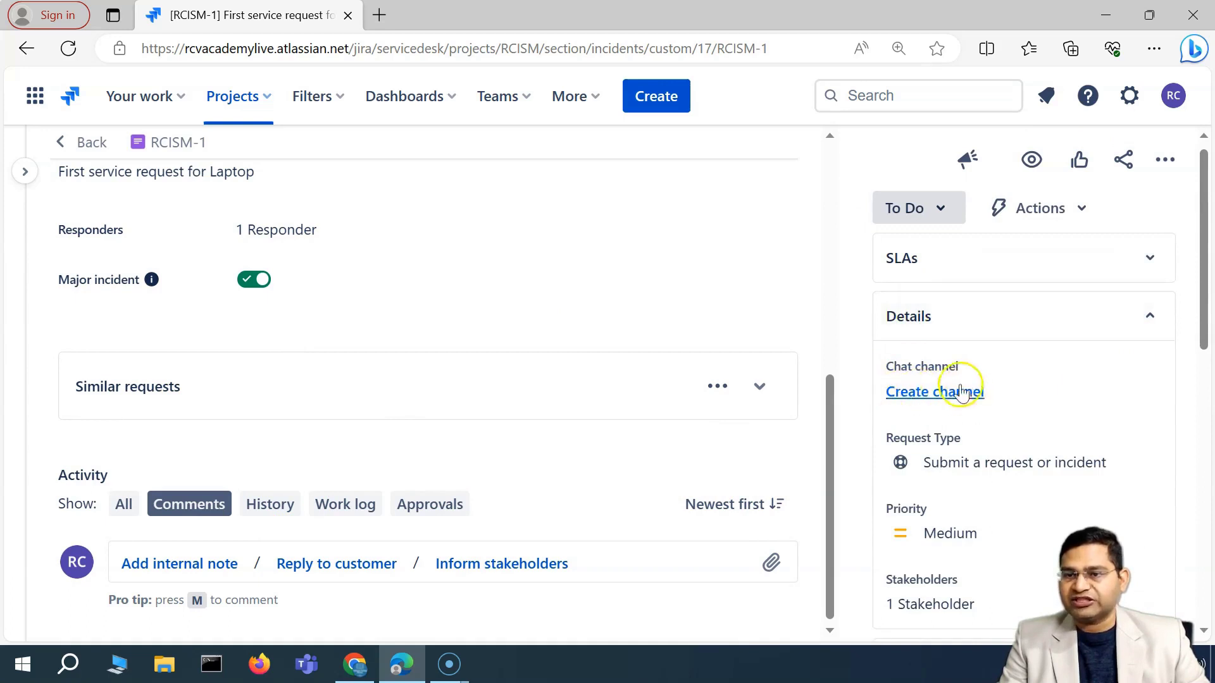
{"action": "scroll", "coordinate": [939, 402], "scroll_direction": "down", "scroll_amount": 3}
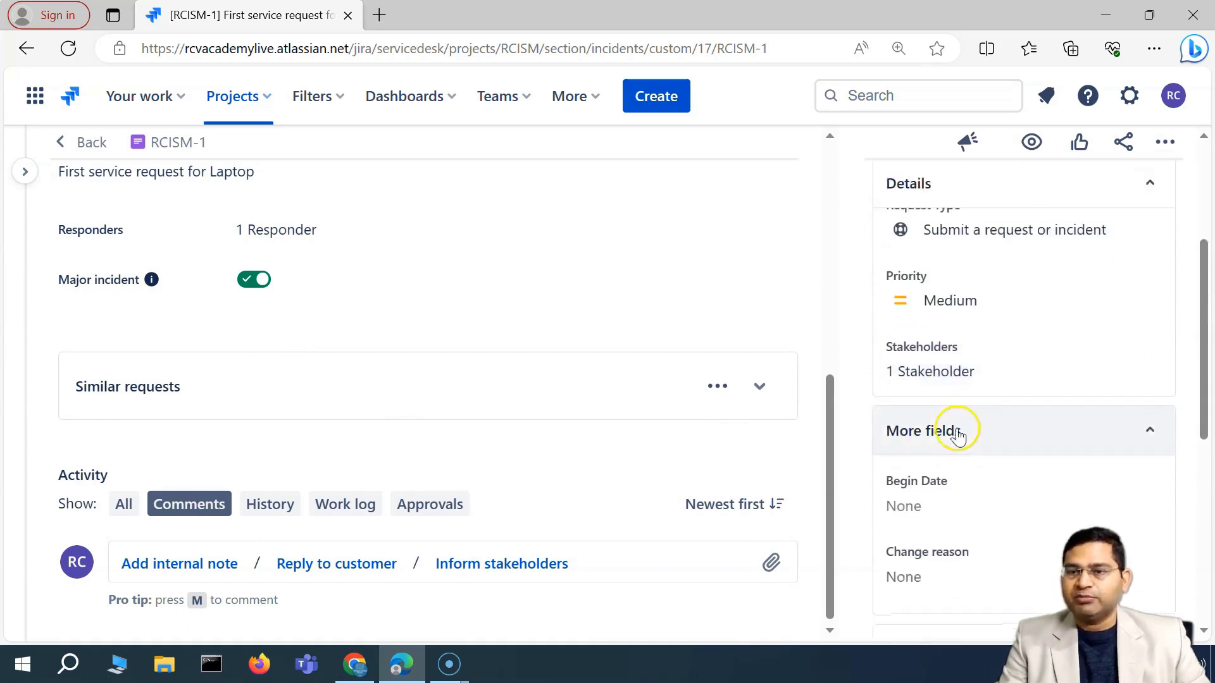
{"action": "scroll", "coordinate": [911, 379], "scroll_direction": "down", "scroll_amount": 1}
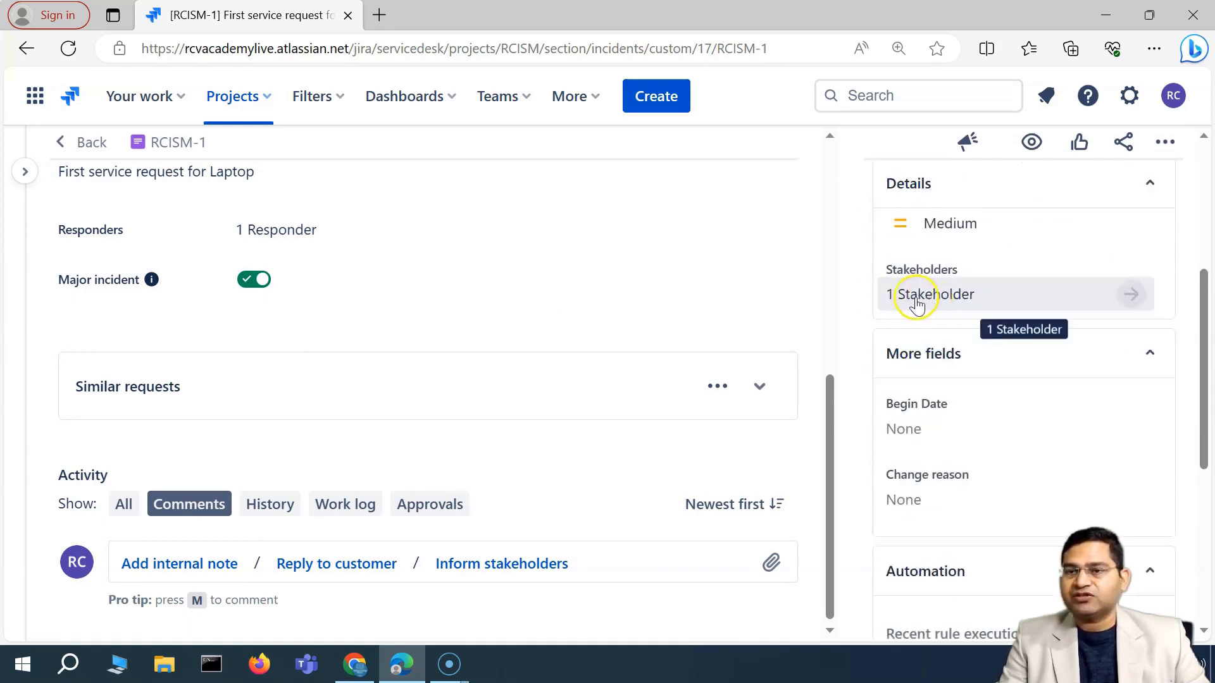
{"action": "scroll", "coordinate": [922, 304], "scroll_direction": "down", "scroll_amount": 1}
{"action": "scroll", "coordinate": [949, 266], "scroll_direction": "up", "scroll_amount": 1}
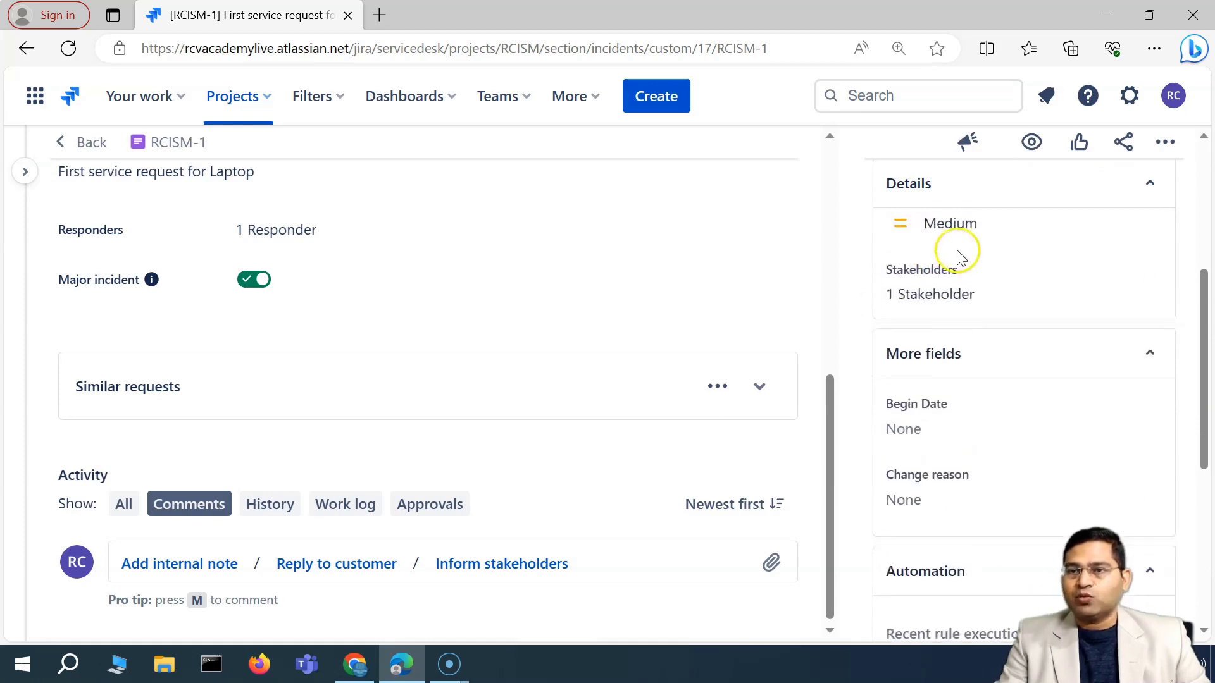
Open RCISM-1's Stakeholders list, showing one stakeholder added by an agent.
{"action": "left_click", "coordinate": [970, 296]}
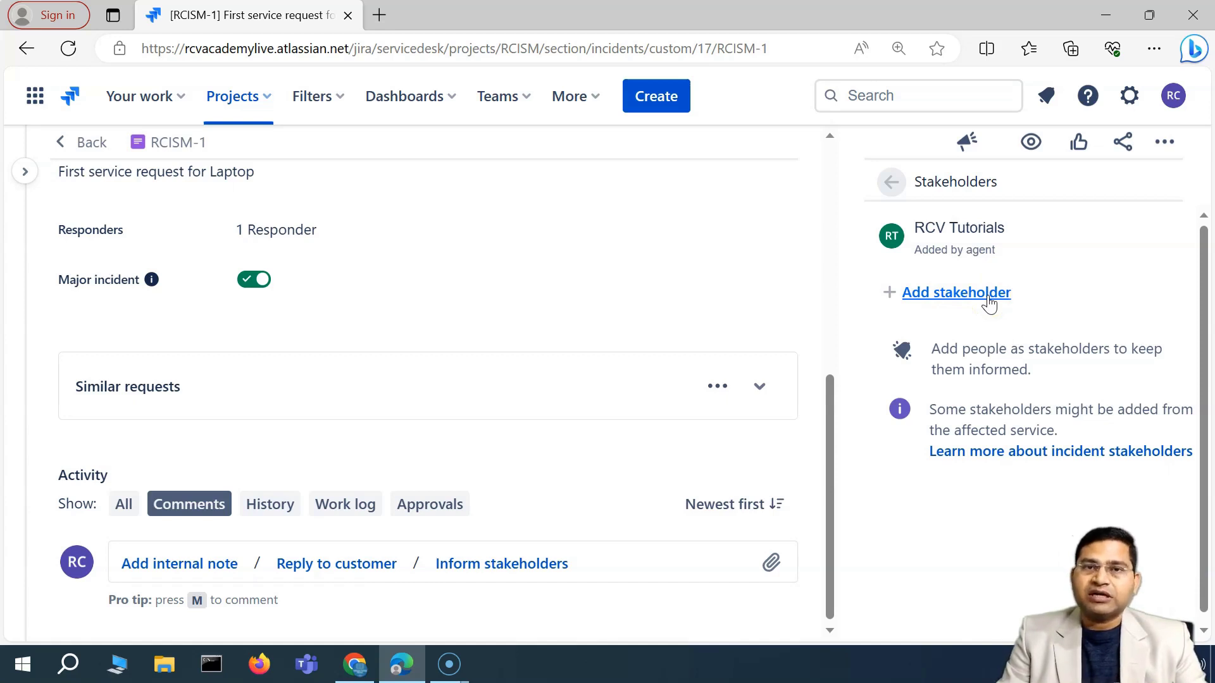
{"action": "left_click", "coordinate": [918, 163]}
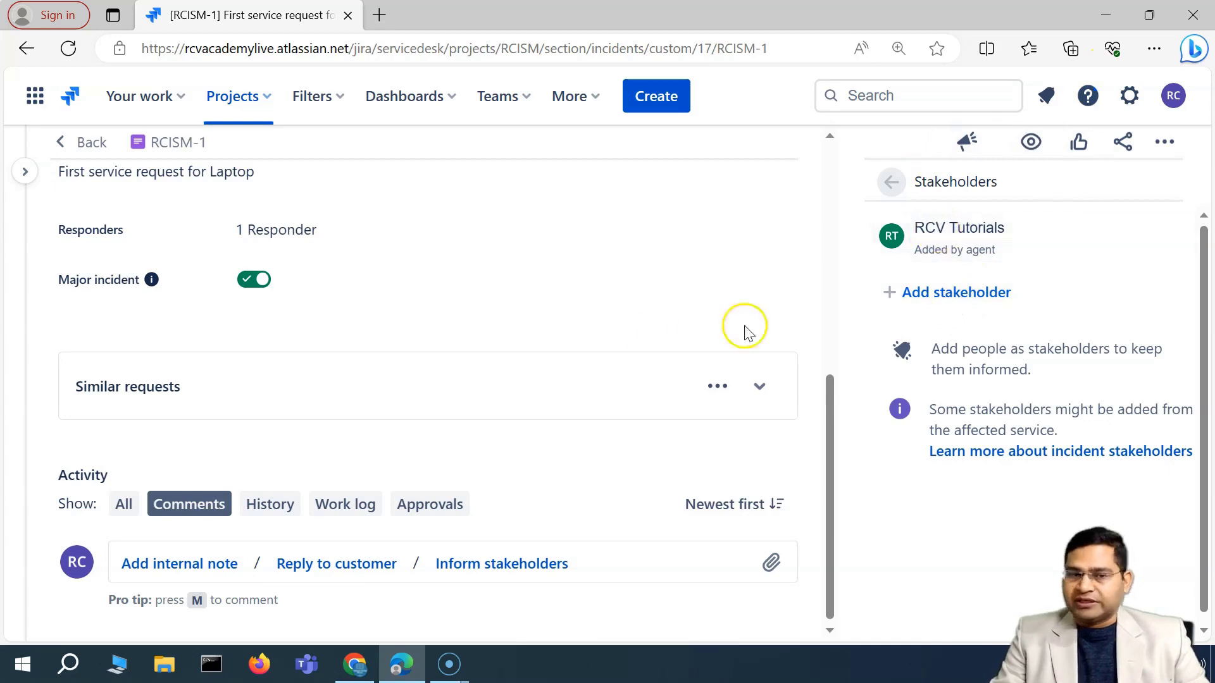
{"action": "scroll", "coordinate": [459, 366], "scroll_direction": "up", "scroll_amount": 2}
{"action": "scroll", "coordinate": [456, 364], "scroll_direction": "up", "scroll_amount": 3}
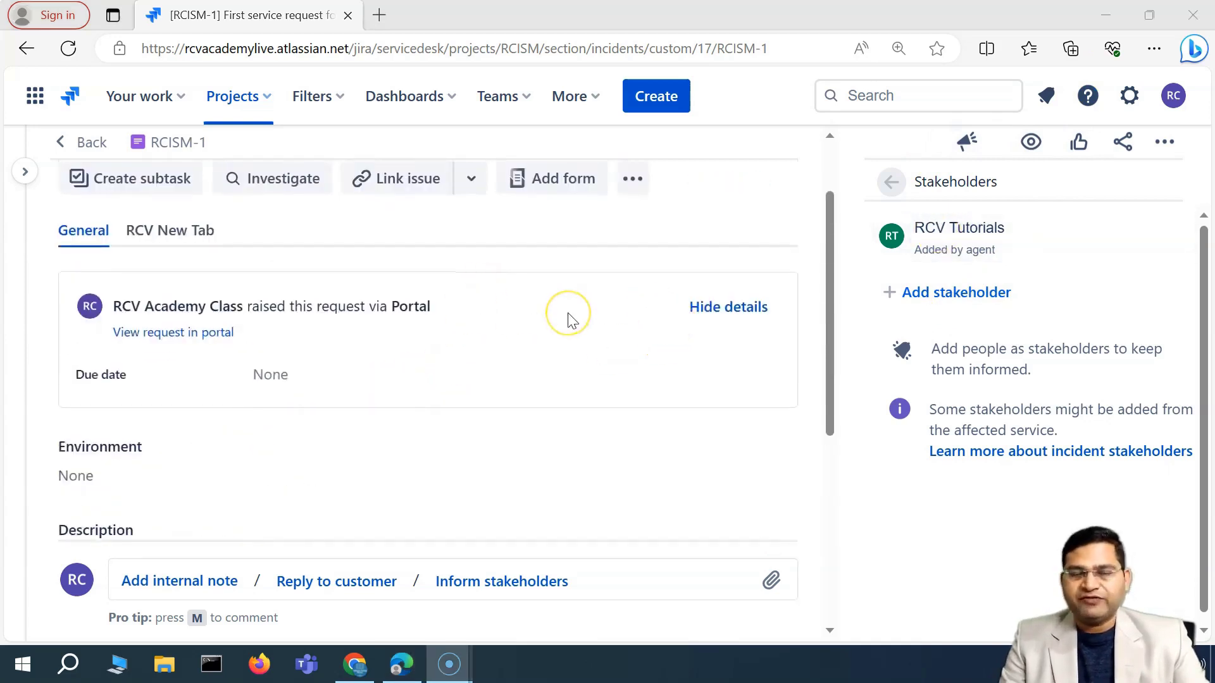
View the RCV New Tab fields Actual start and Category on RCISM-1.
{"action": "mouse_move", "coordinate": [33, 184]}
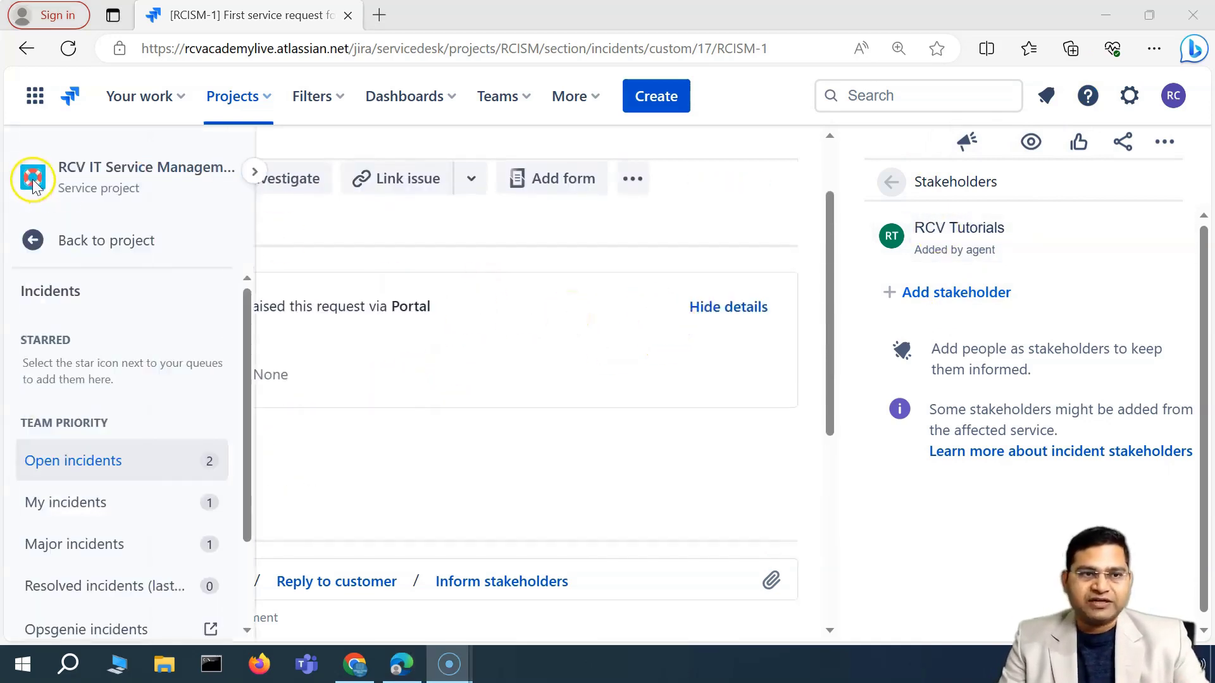
{"action": "left_click", "coordinate": [66, 240]}
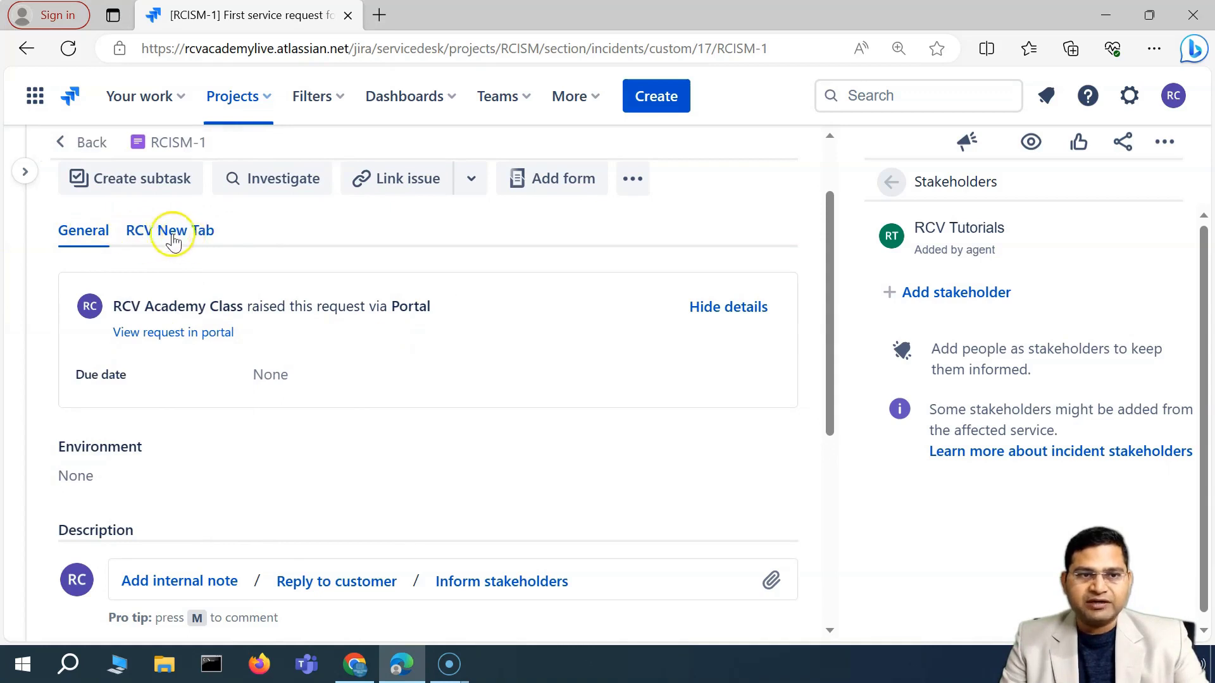
{"action": "left_click", "coordinate": [173, 236]}
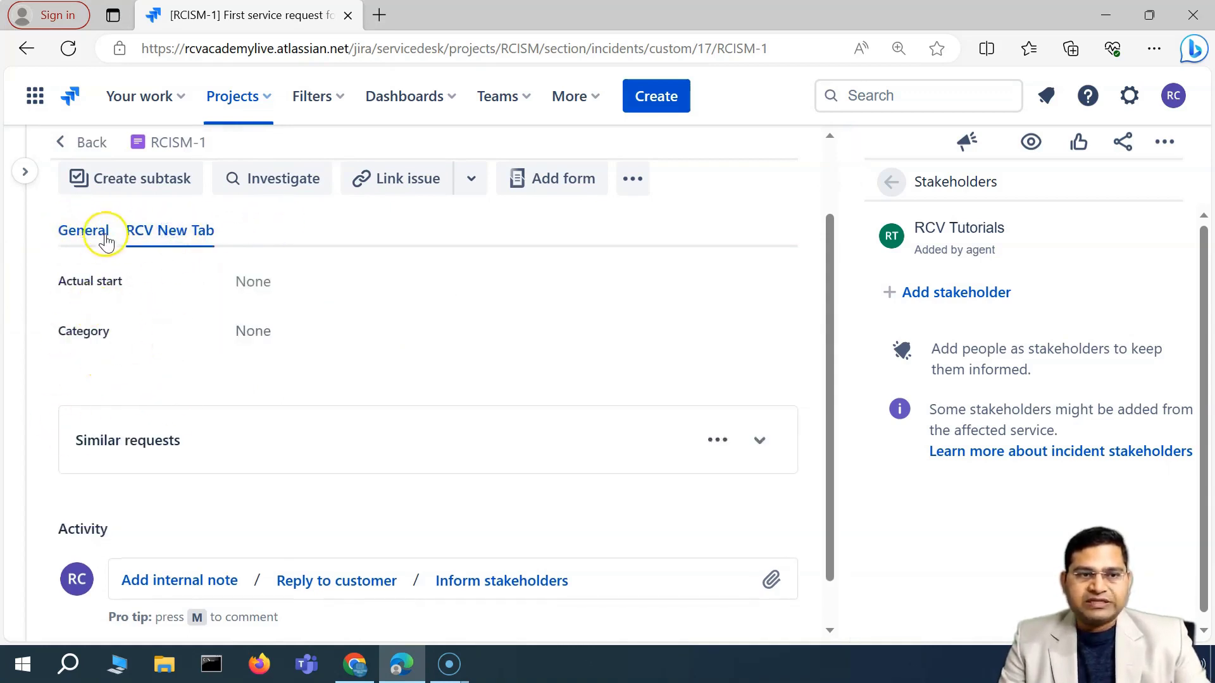
Expand the project navigation sidebar and go to Project settings.
{"action": "left_click", "coordinate": [25, 169]}
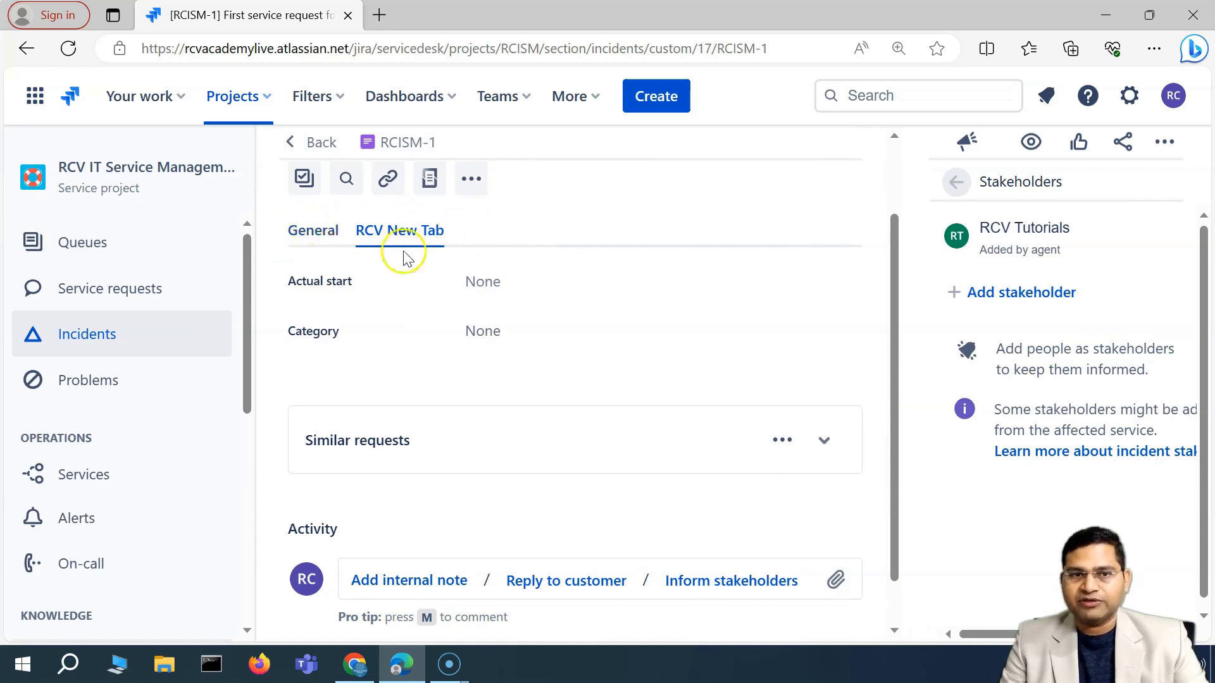
{"action": "scroll", "coordinate": [496, 267], "scroll_direction": "up", "scroll_amount": 2}
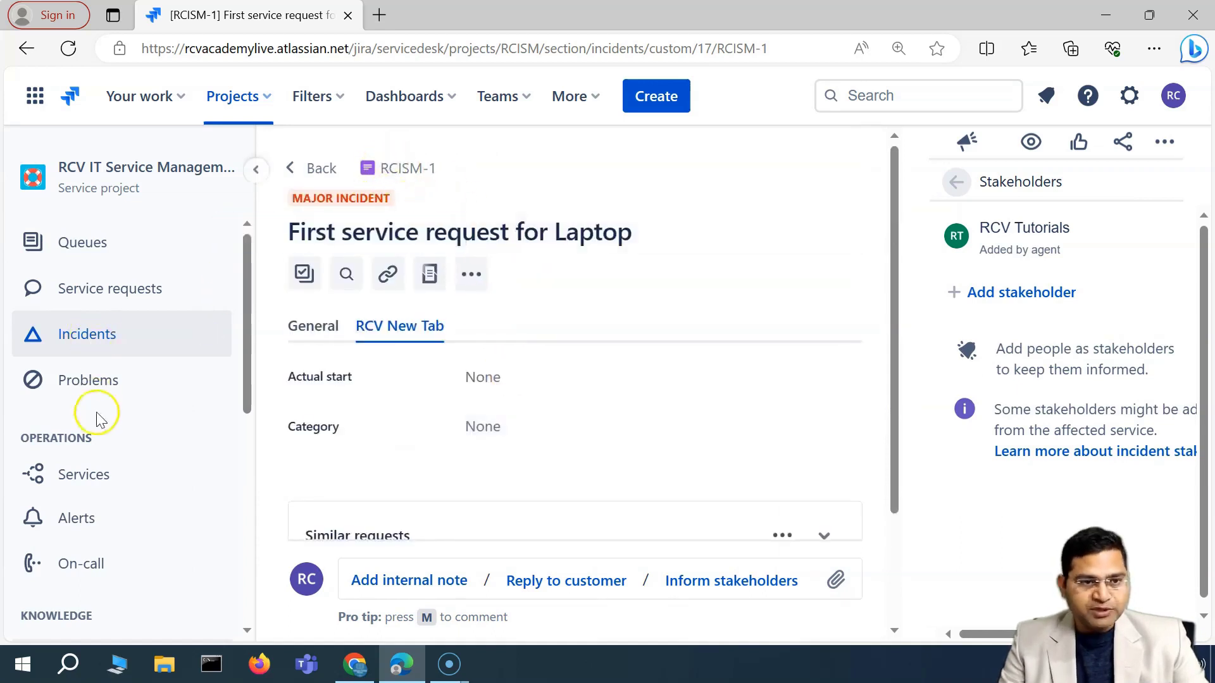
{"action": "scroll", "coordinate": [98, 424], "scroll_direction": "down", "scroll_amount": 5}
{"action": "left_click", "coordinate": [122, 543]}
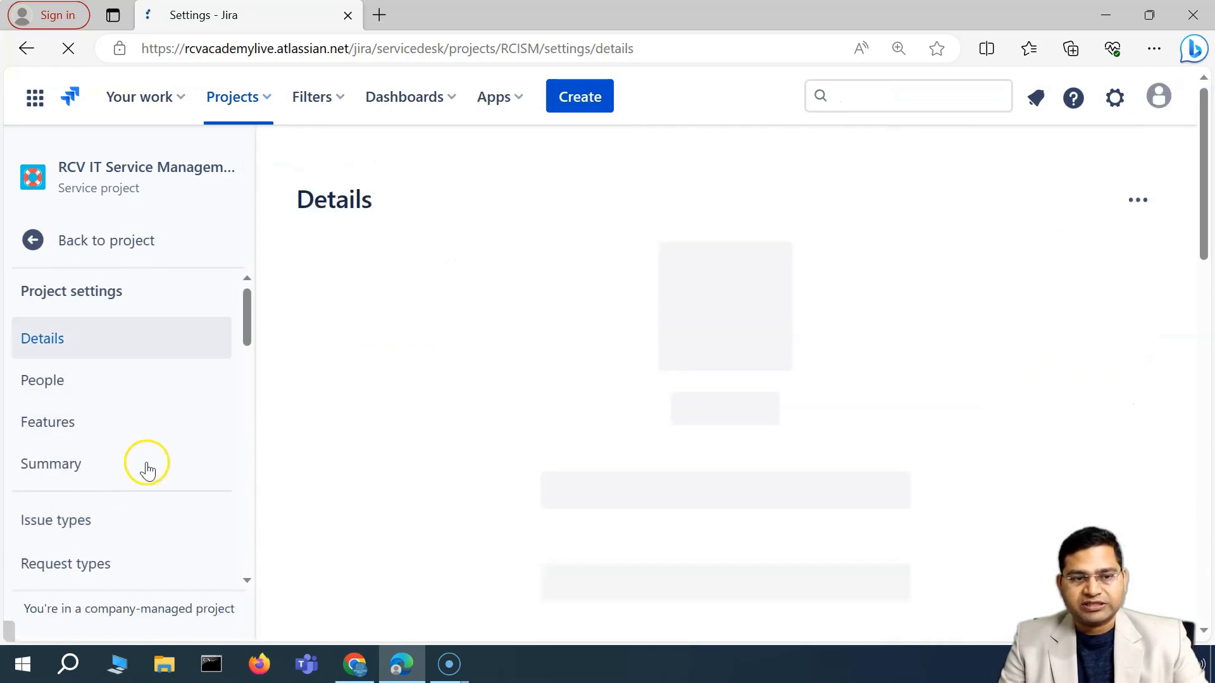
Review the project's issue type table in Project settings > Issue types.
{"action": "scroll", "coordinate": [95, 361], "scroll_direction": "down", "scroll_amount": 2}
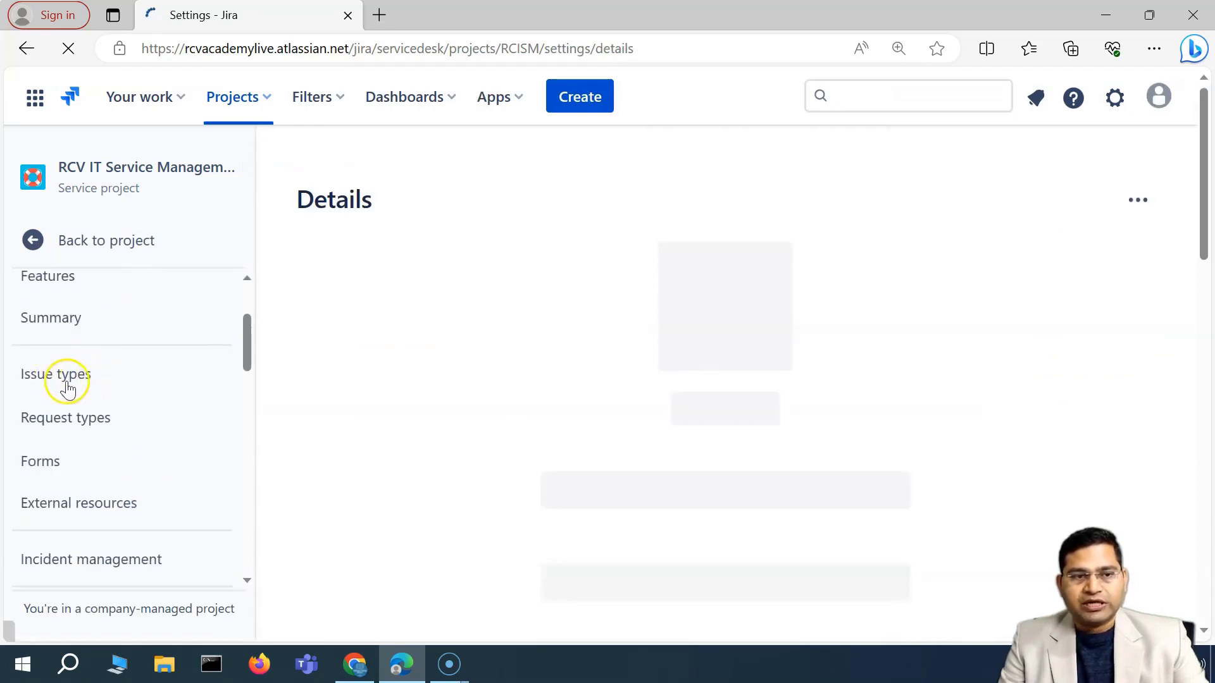
{"action": "scroll", "coordinate": [69, 391], "scroll_direction": "up", "scroll_amount": 2}
{"action": "scroll", "coordinate": [197, 468], "scroll_direction": "down", "scroll_amount": 3}
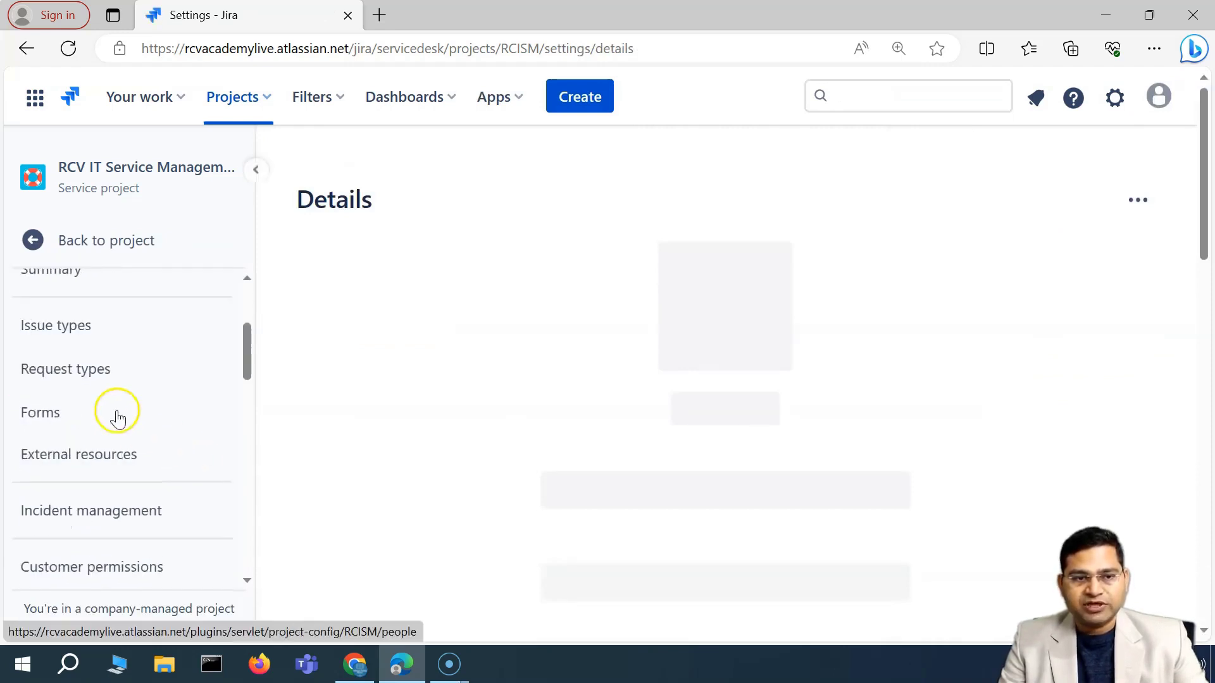
{"action": "left_click", "coordinate": [83, 326]}
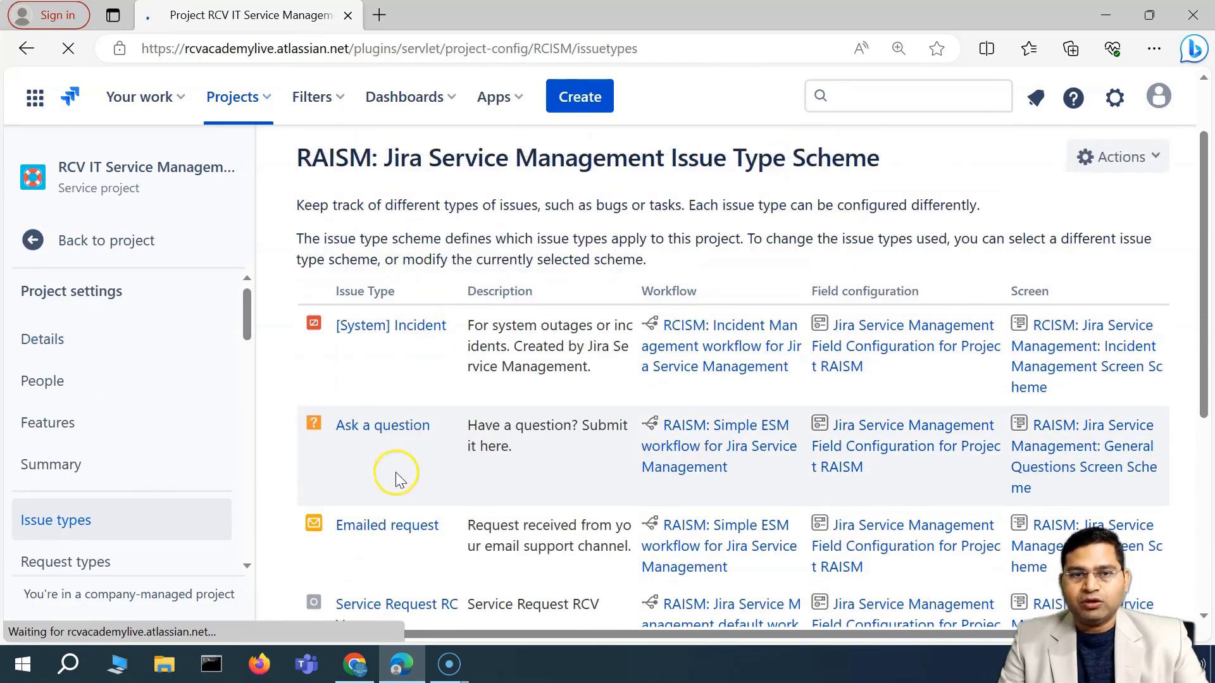
{"action": "scroll", "coordinate": [462, 427], "scroll_direction": "down", "scroll_amount": 6}
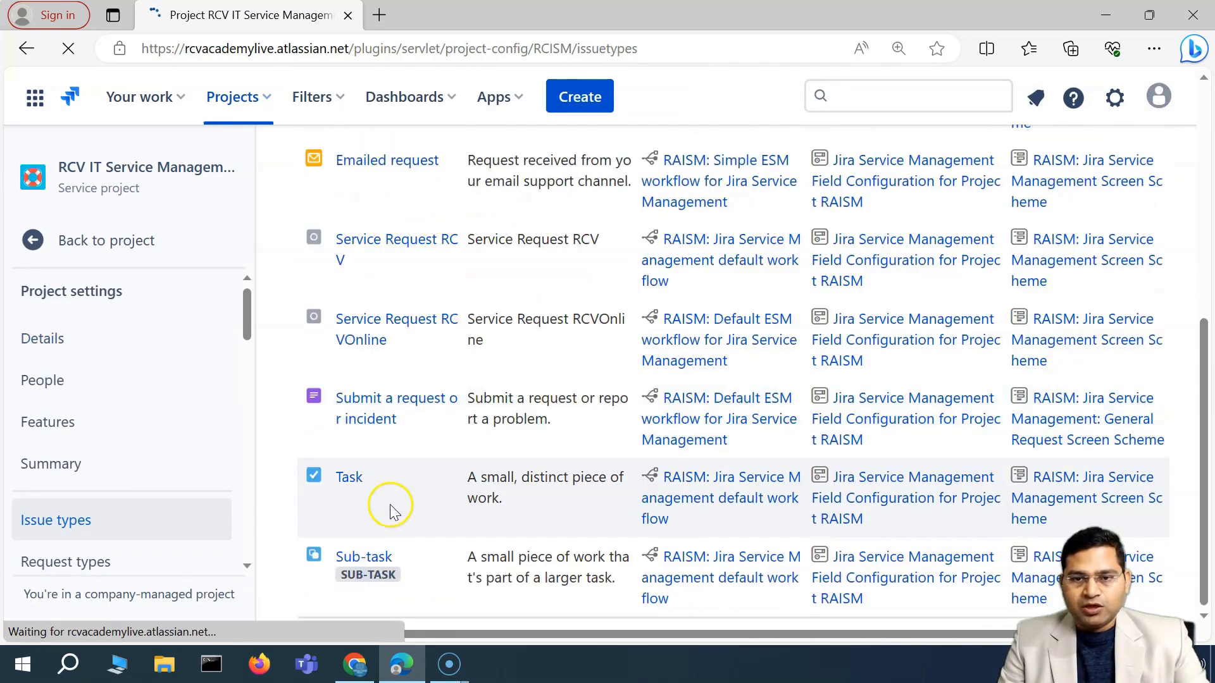
{"action": "scroll", "coordinate": [388, 507], "scroll_direction": "up", "scroll_amount": 3}
{"action": "scroll", "coordinate": [412, 319], "scroll_direction": "up", "scroll_amount": 3}
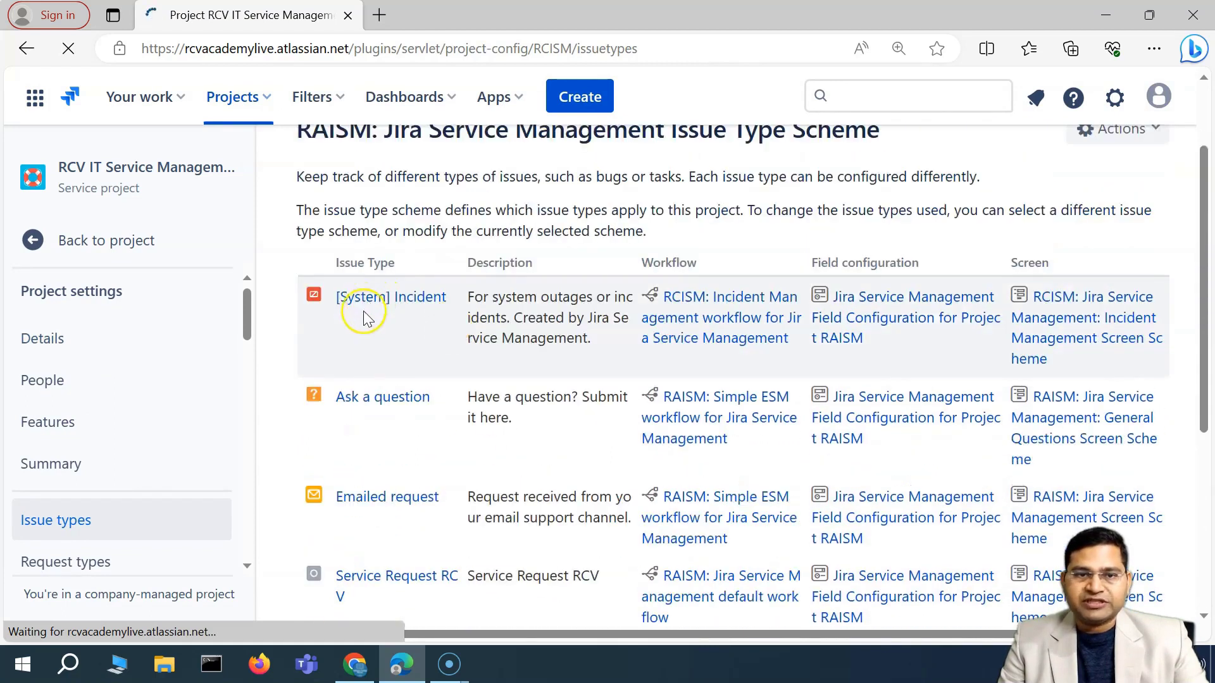
{"action": "scroll", "coordinate": [420, 449], "scroll_direction": "down", "scroll_amount": 3}
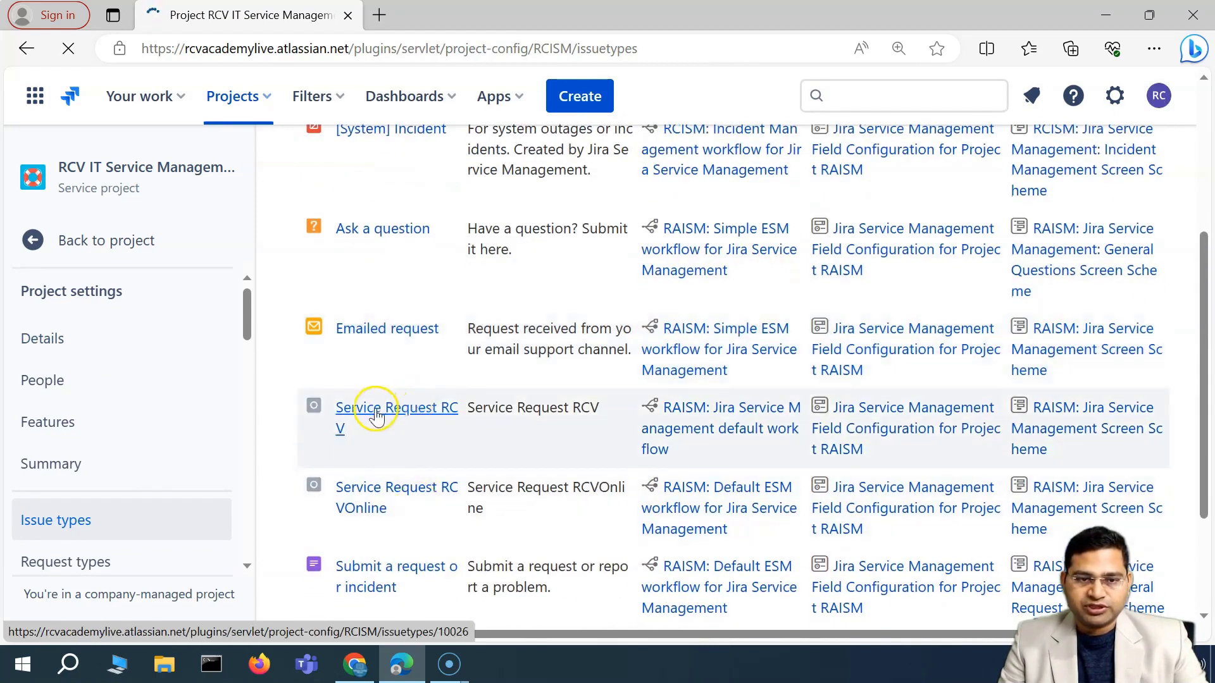
{"action": "scroll", "coordinate": [406, 491], "scroll_direction": "down", "scroll_amount": 3}
Open the field configuration for the Submit a request or incident issue type.
{"action": "left_click", "coordinate": [384, 410]}
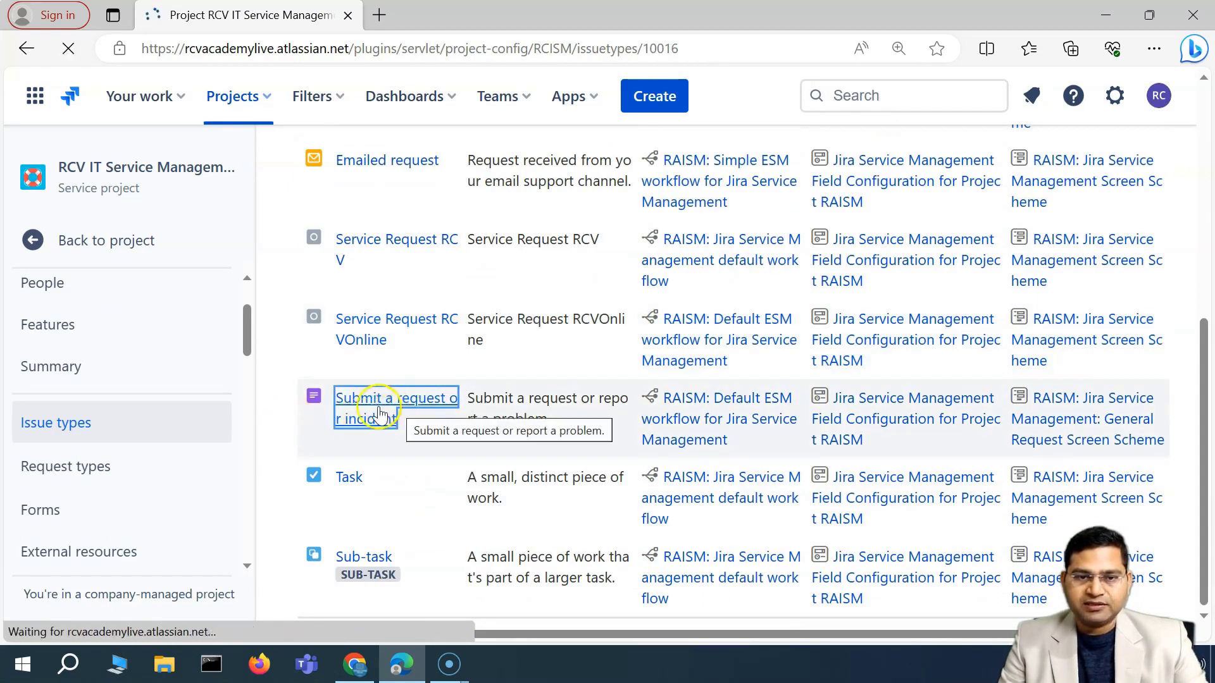
{"action": "scroll", "coordinate": [534, 453], "scroll_direction": "down", "scroll_amount": 2}
{"action": "scroll", "coordinate": [534, 453], "scroll_direction": "up", "scroll_amount": 2}
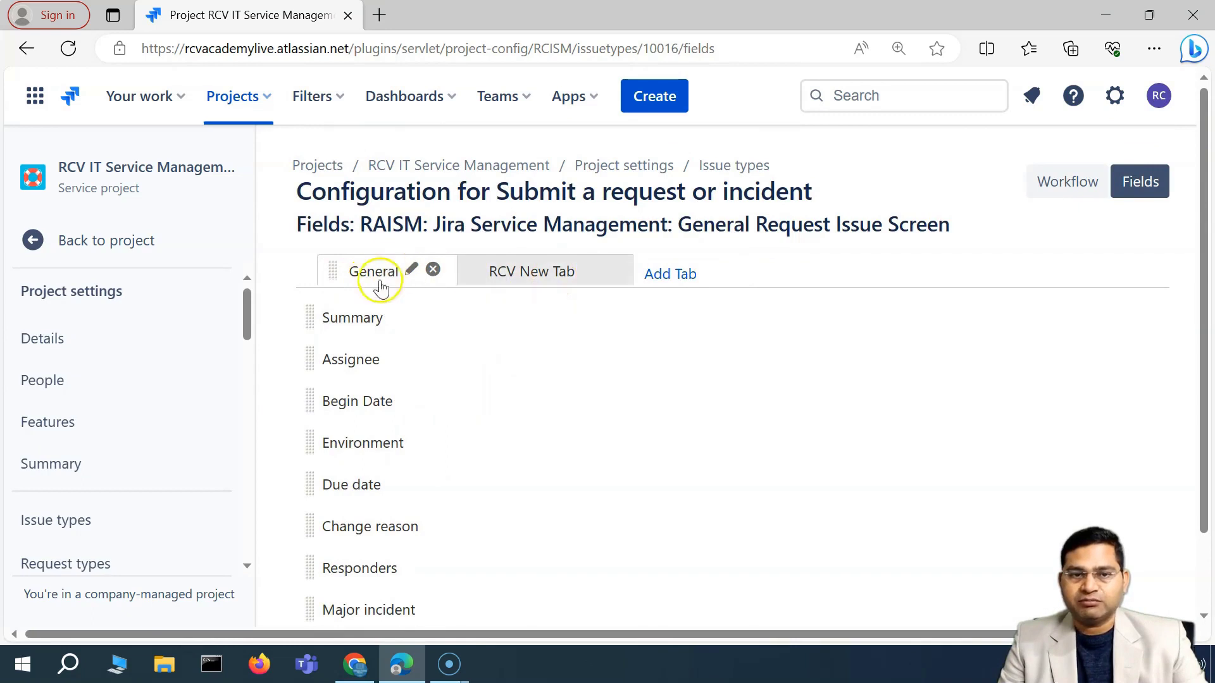
After viewing RCV New Tab, add a screen tab named New Tab.
{"action": "left_click", "coordinate": [540, 273]}
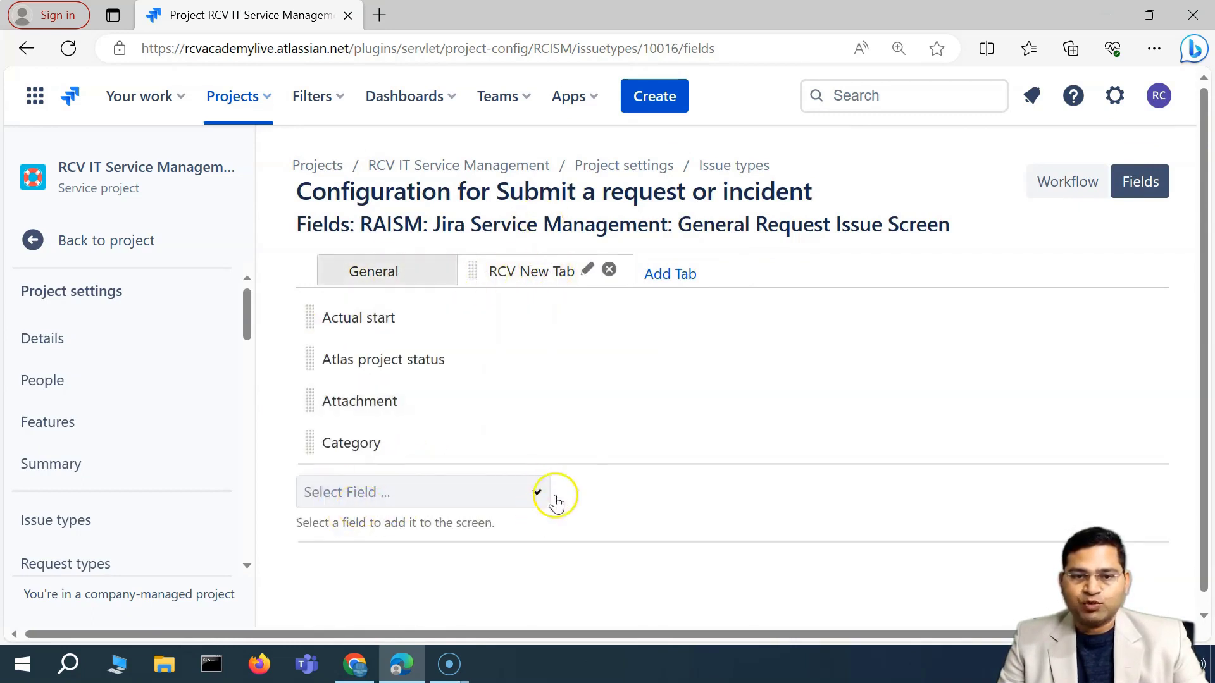
{"action": "left_click", "coordinate": [675, 273]}
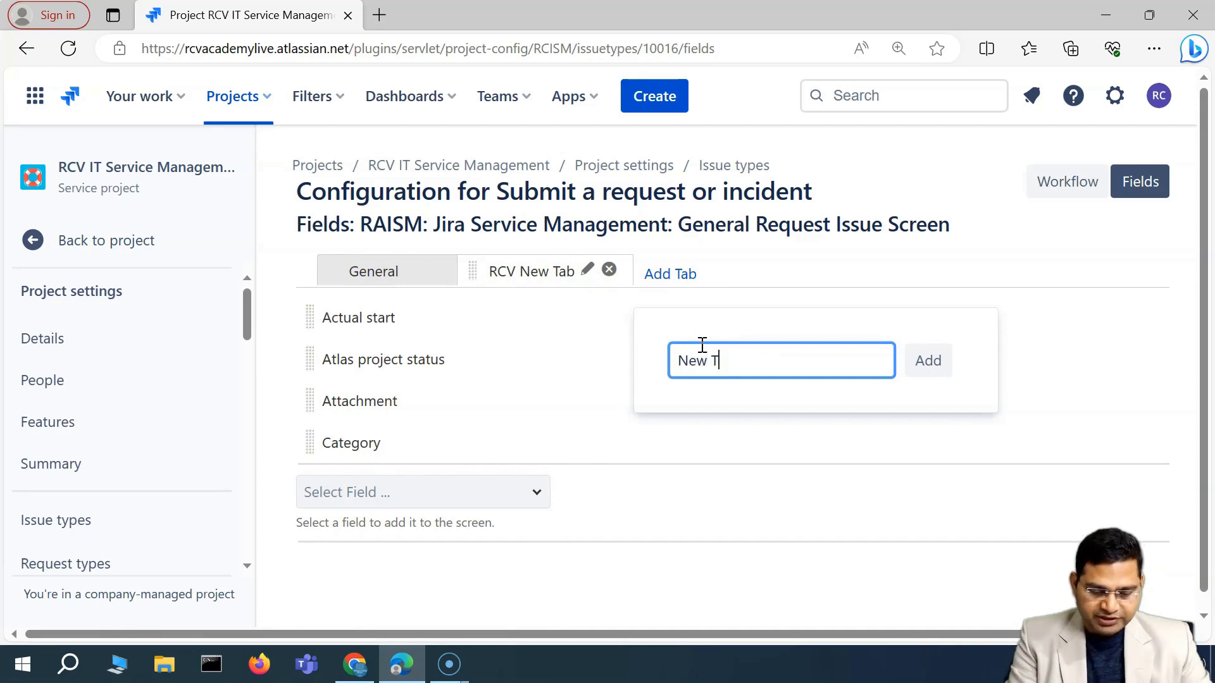
{"action": "left_click", "coordinate": [925, 360]}
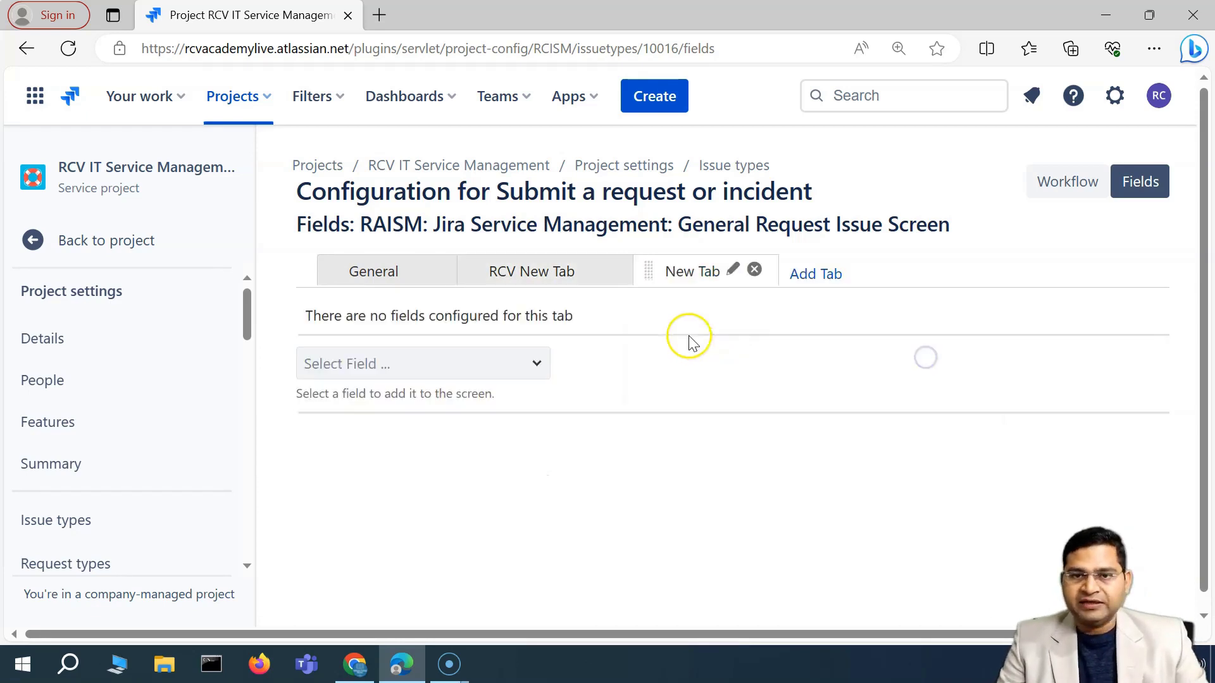
Add Affected hardware, Approvals and Description to New Tab, then return to the project.
{"action": "left_click", "coordinate": [443, 362]}
{"action": "left_click", "coordinate": [352, 450]}
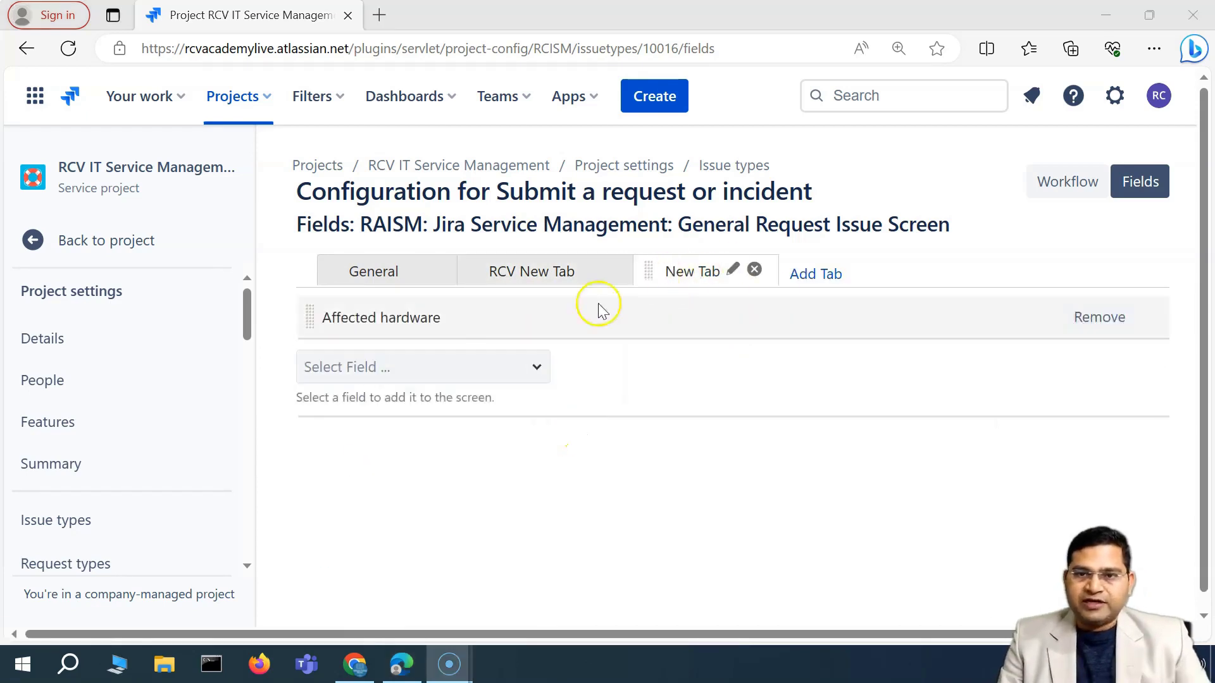
{"action": "left_click", "coordinate": [517, 373]}
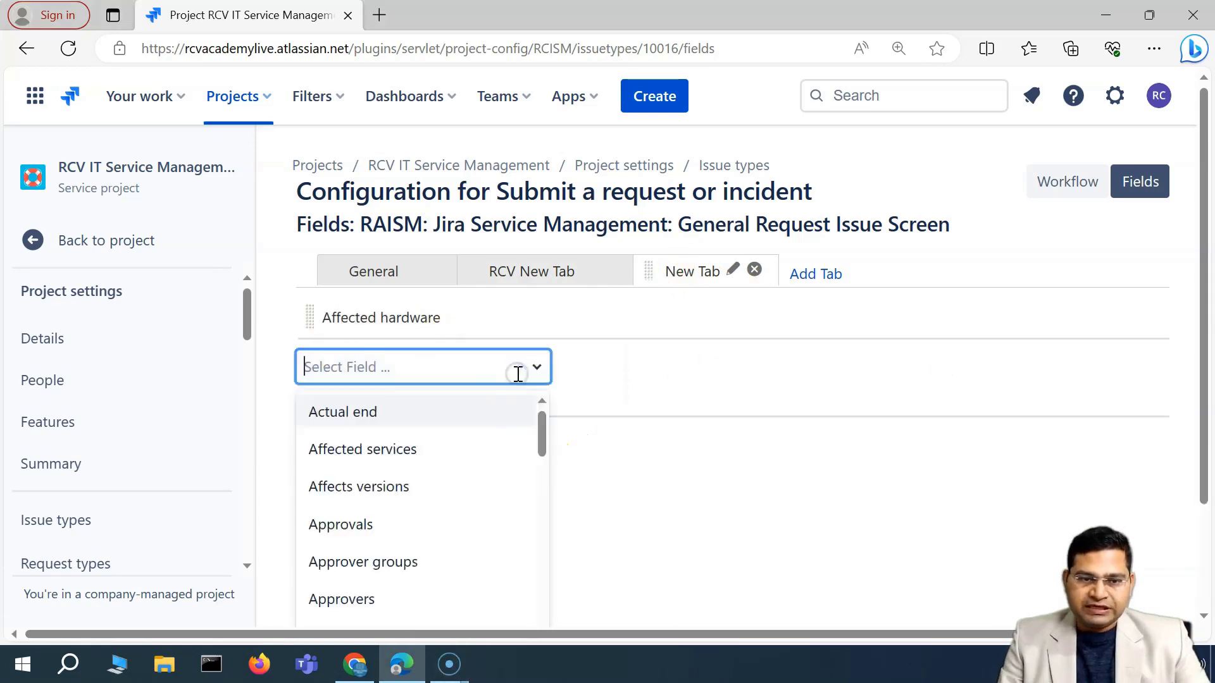
{"action": "left_click", "coordinate": [401, 525]}
{"action": "left_click", "coordinate": [453, 408]}
{"action": "left_click", "coordinate": [388, 491]}
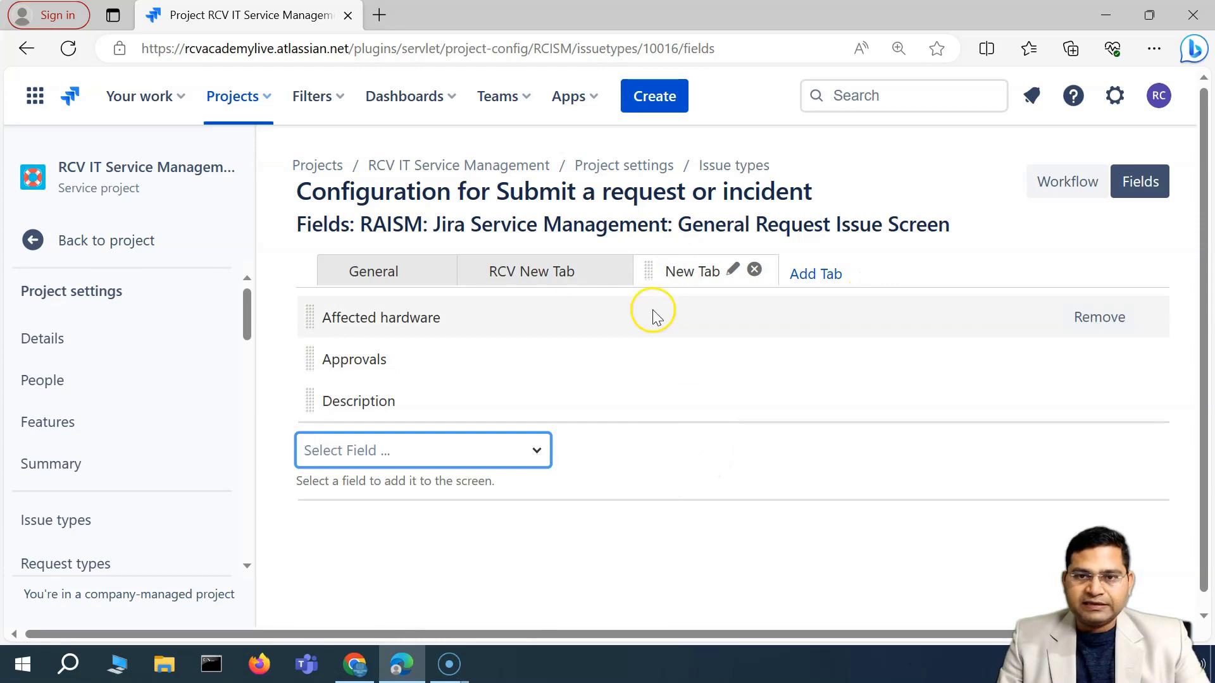
{"action": "left_click", "coordinate": [87, 252]}
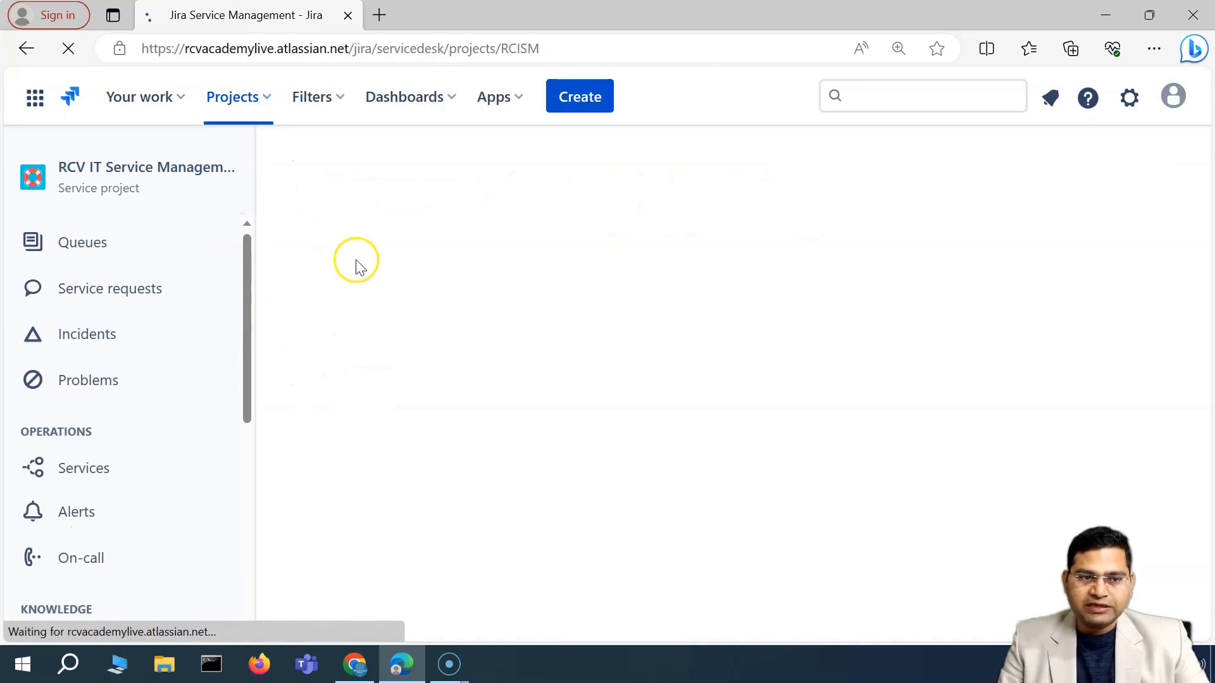
Open RCISM-1, zoom in, and confirm New Tab shows Affected hardware as None.
{"action": "left_click", "coordinate": [379, 306]}
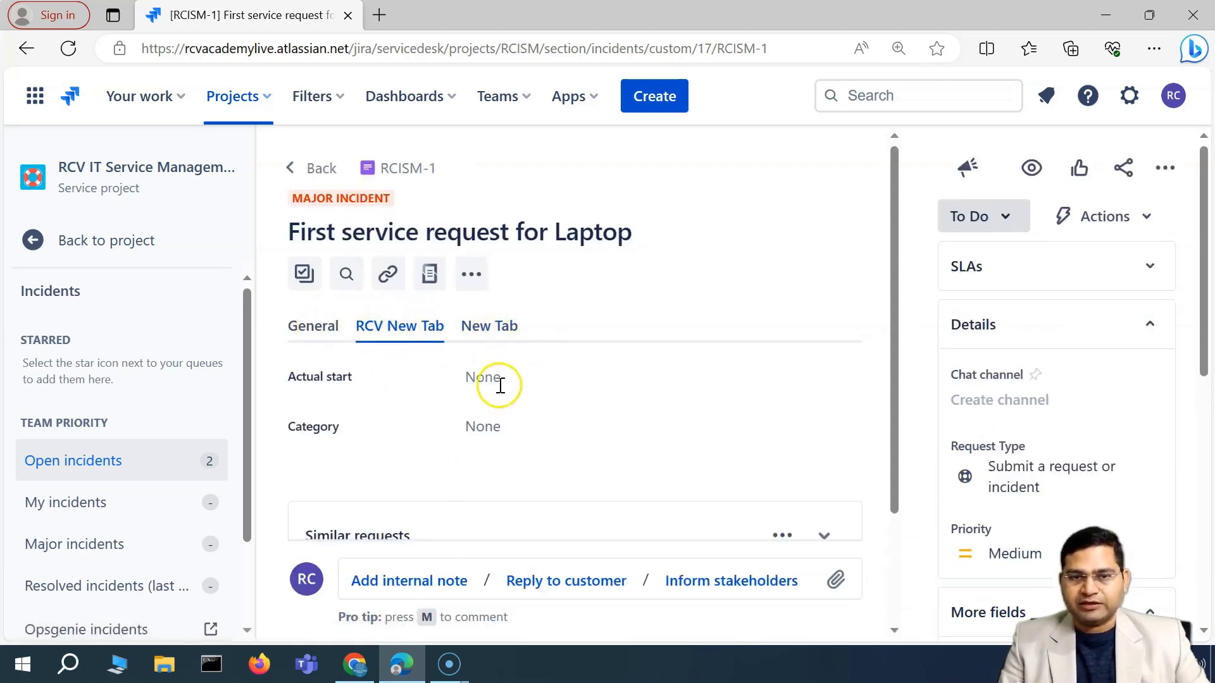
{"action": "key", "text": "ctrl+plus"}
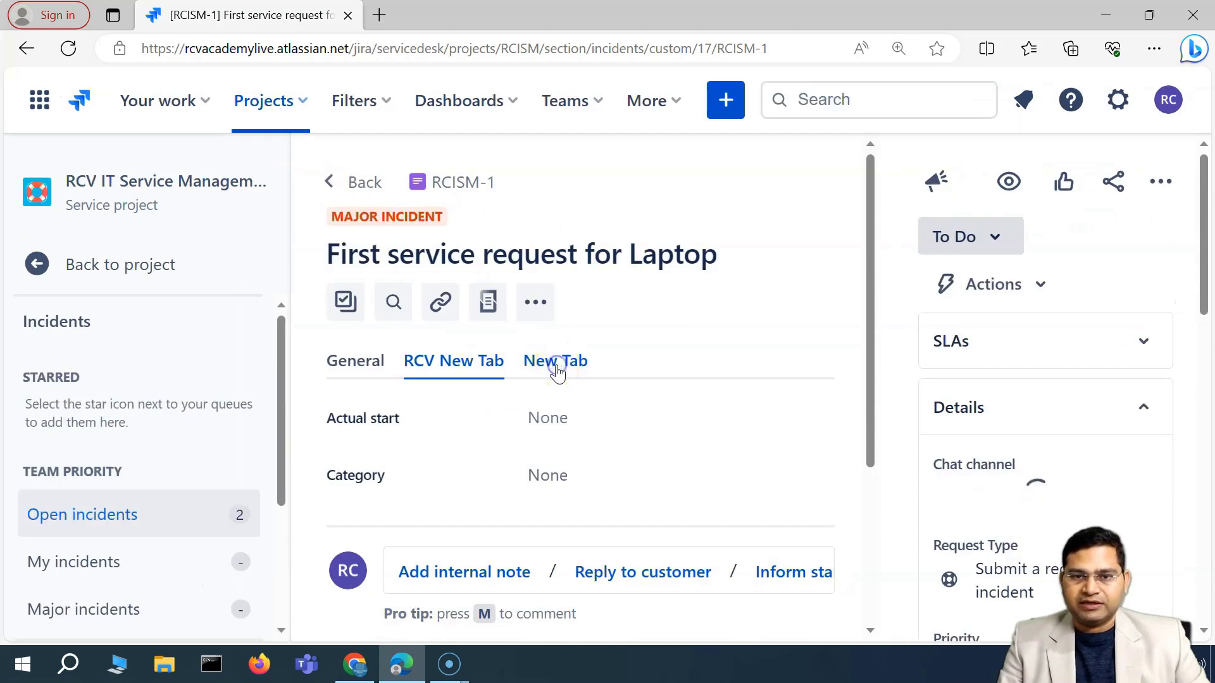
{"action": "left_click", "coordinate": [556, 372]}
{"action": "scroll", "coordinate": [449, 468], "scroll_direction": "down", "scroll_amount": 3}
{"action": "scroll", "coordinate": [466, 462], "scroll_direction": "up", "scroll_amount": 3}
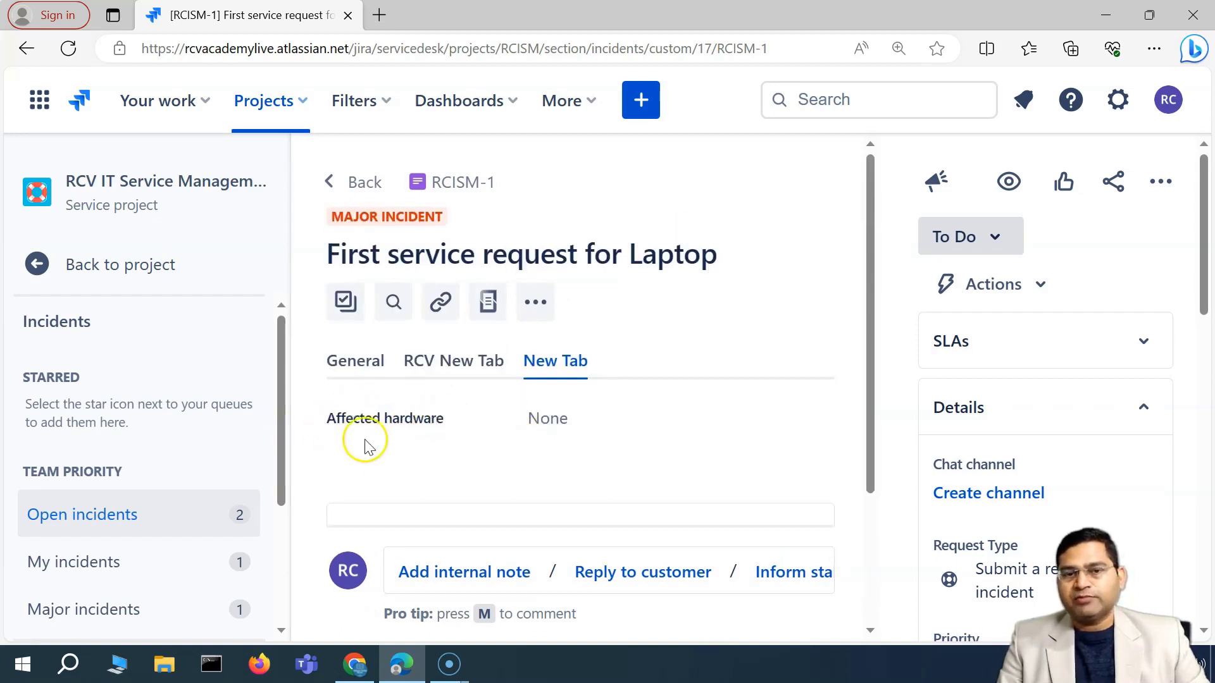
{"action": "scroll", "coordinate": [367, 446], "scroll_direction": "down", "scroll_amount": 1}
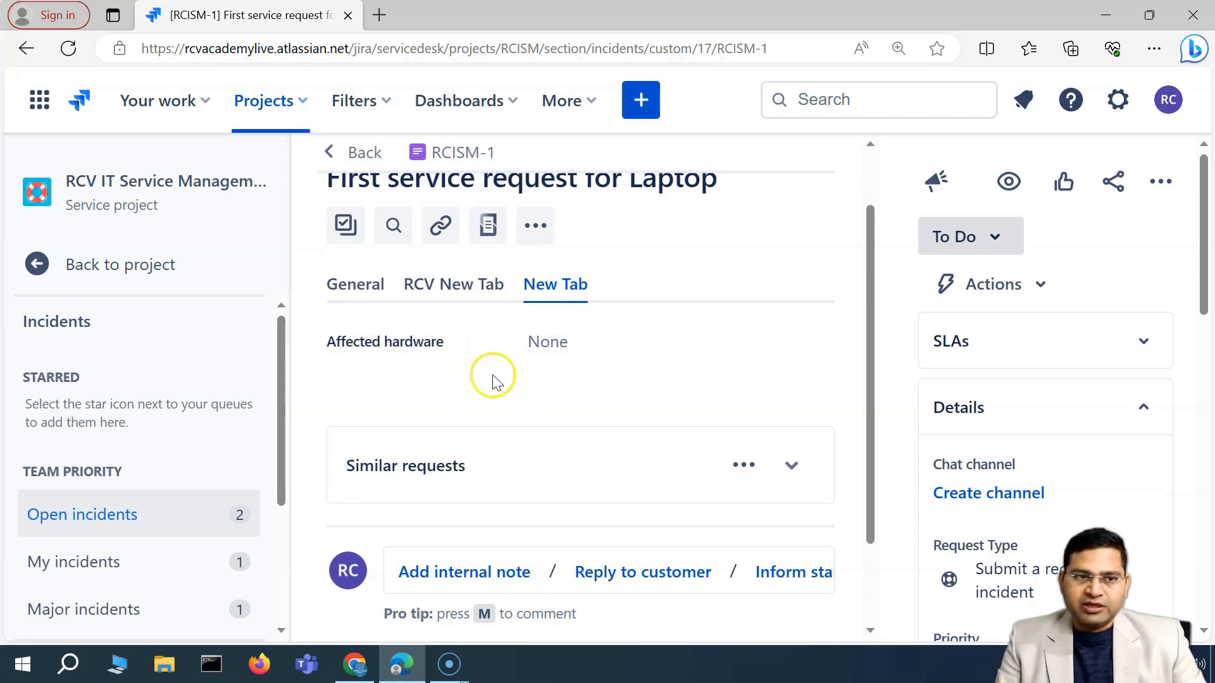
{"action": "left_click", "coordinate": [35, 264]}
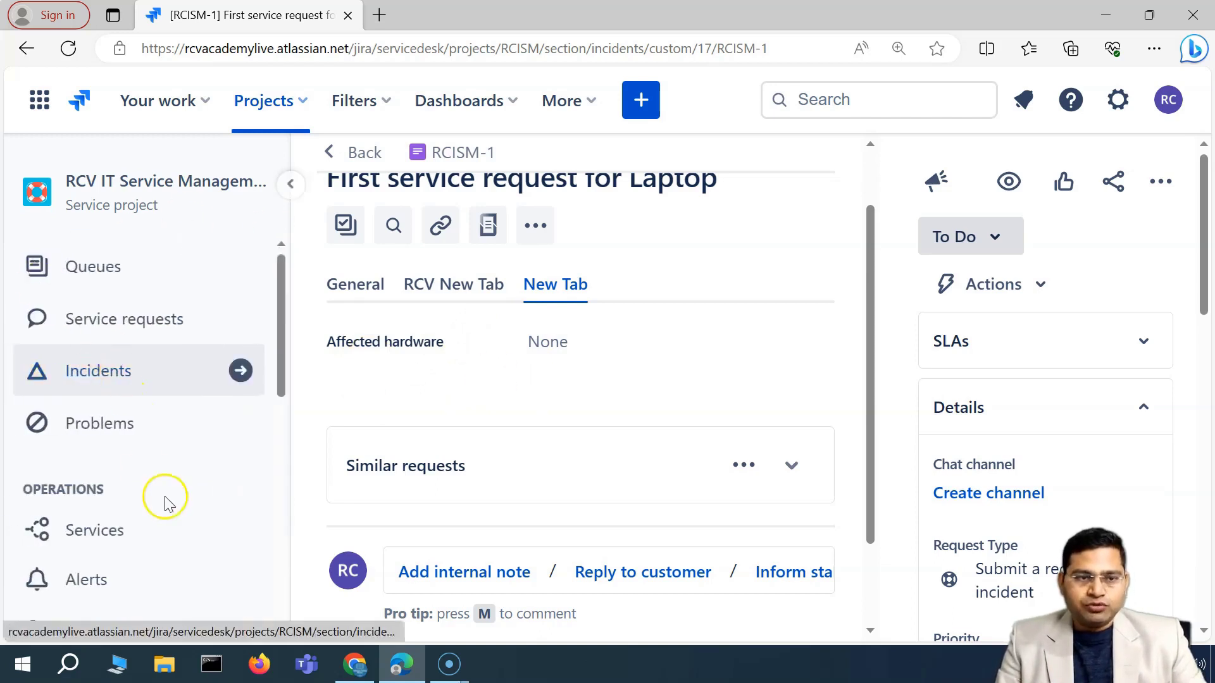
Go to the project's Incident management settings page in Project settings.
{"action": "scroll", "coordinate": [166, 503], "scroll_direction": "down", "scroll_amount": 5}
{"action": "left_click", "coordinate": [139, 510]}
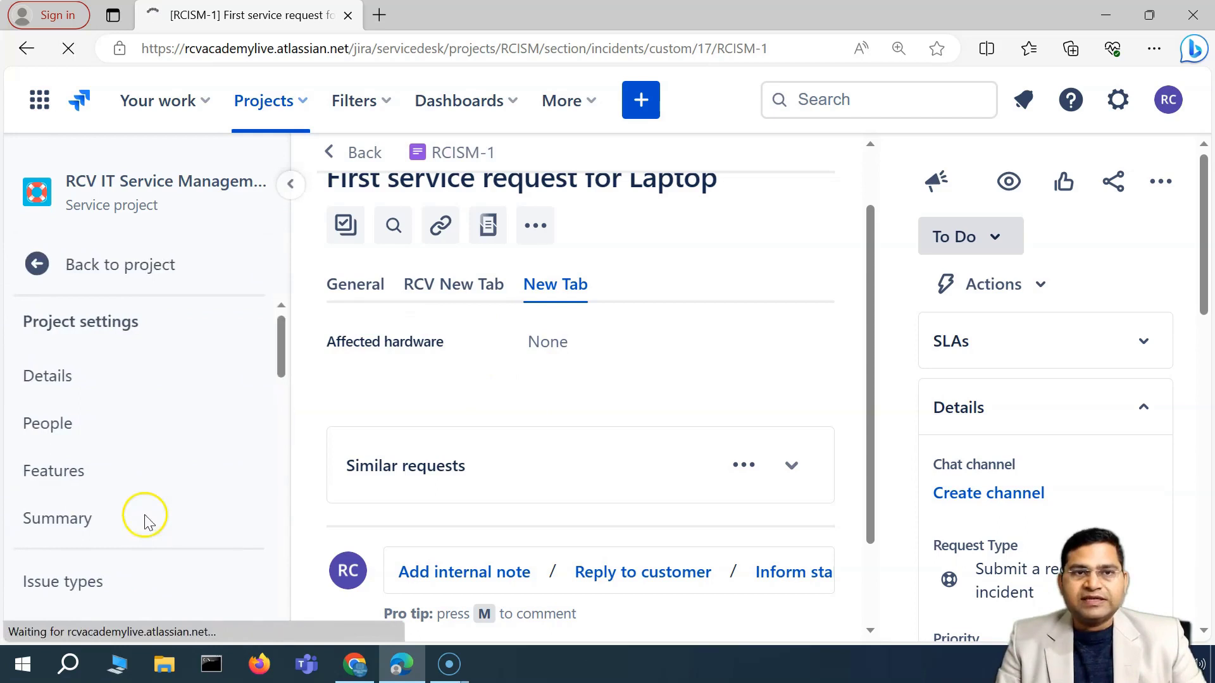
{"action": "left_click", "coordinate": [214, 434]}
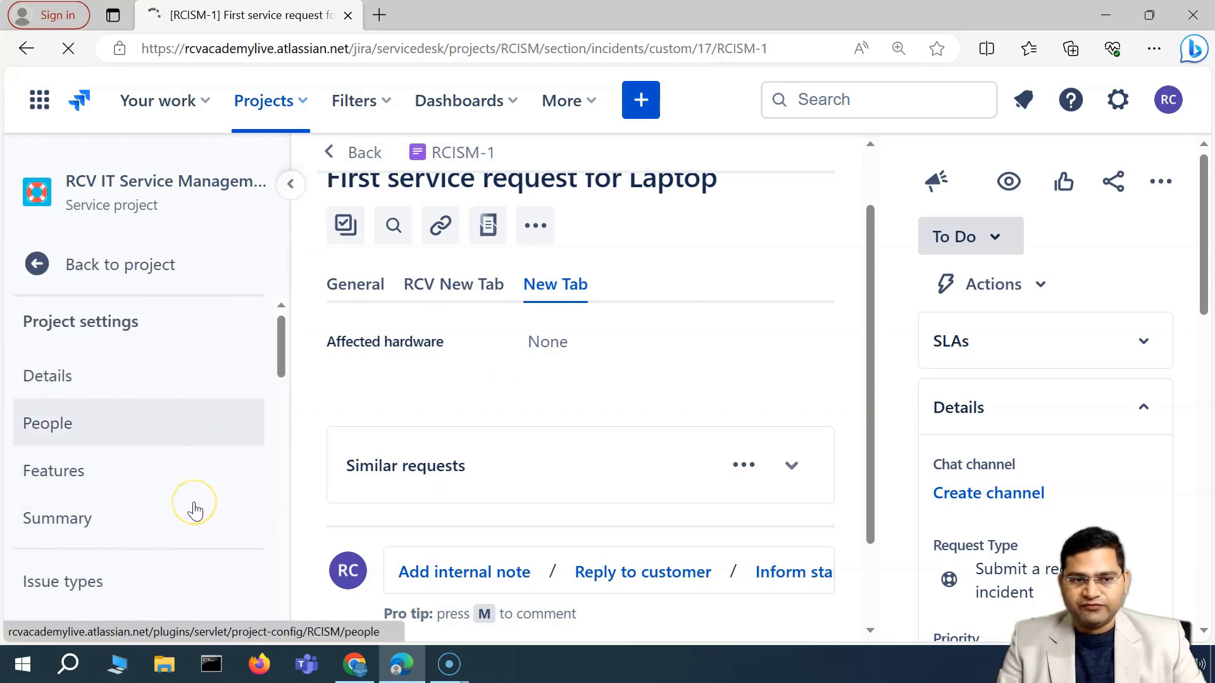
{"action": "left_click", "coordinate": [188, 379]}
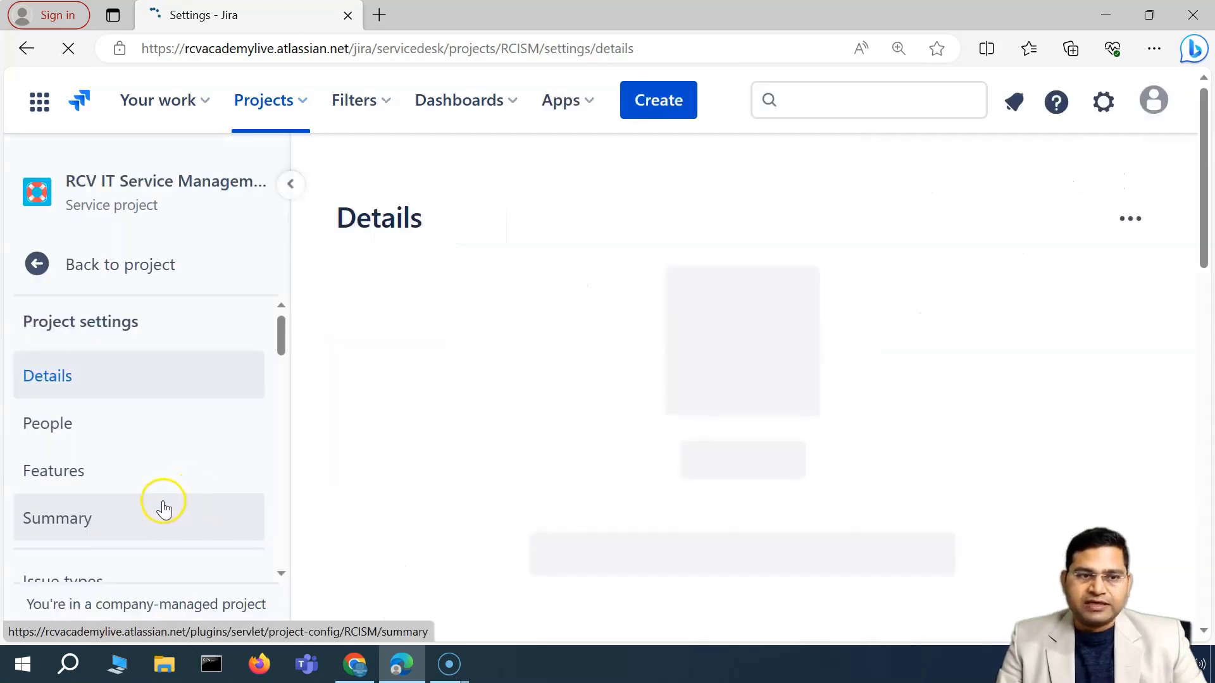
{"action": "scroll", "coordinate": [154, 534], "scroll_direction": "down", "scroll_amount": 4}
{"action": "left_click", "coordinate": [157, 536]}
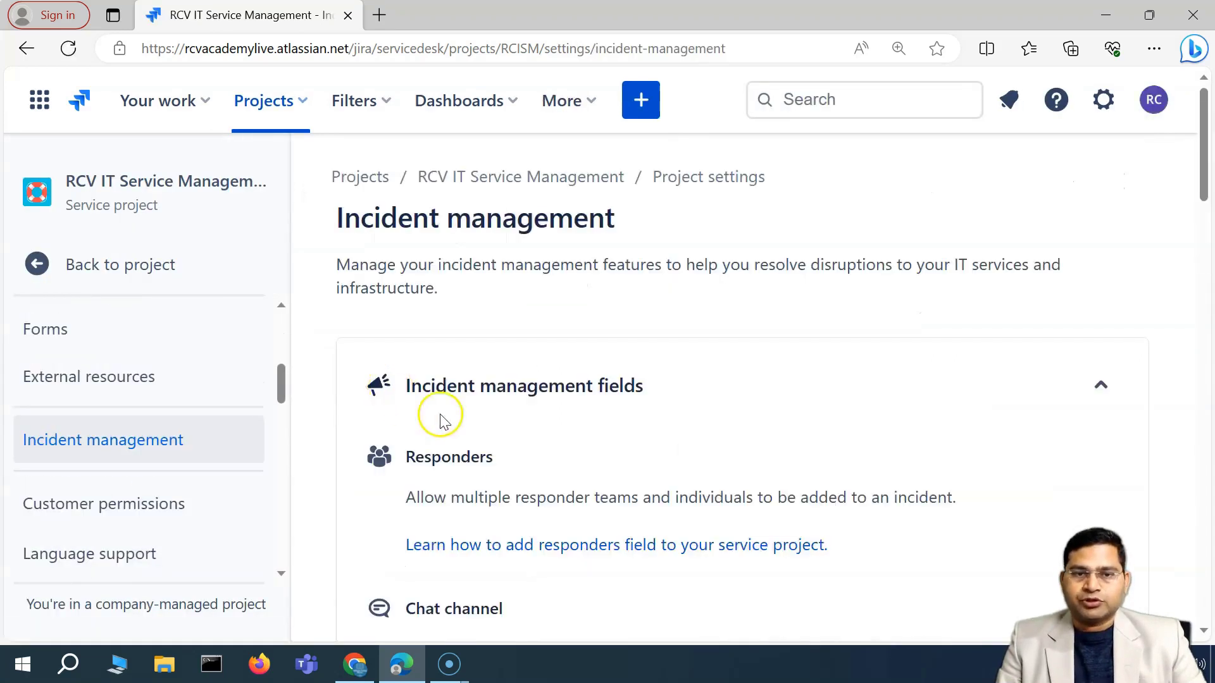
Collapse the Incident management fields card.
{"action": "scroll", "coordinate": [569, 408], "scroll_direction": "down", "scroll_amount": 4}
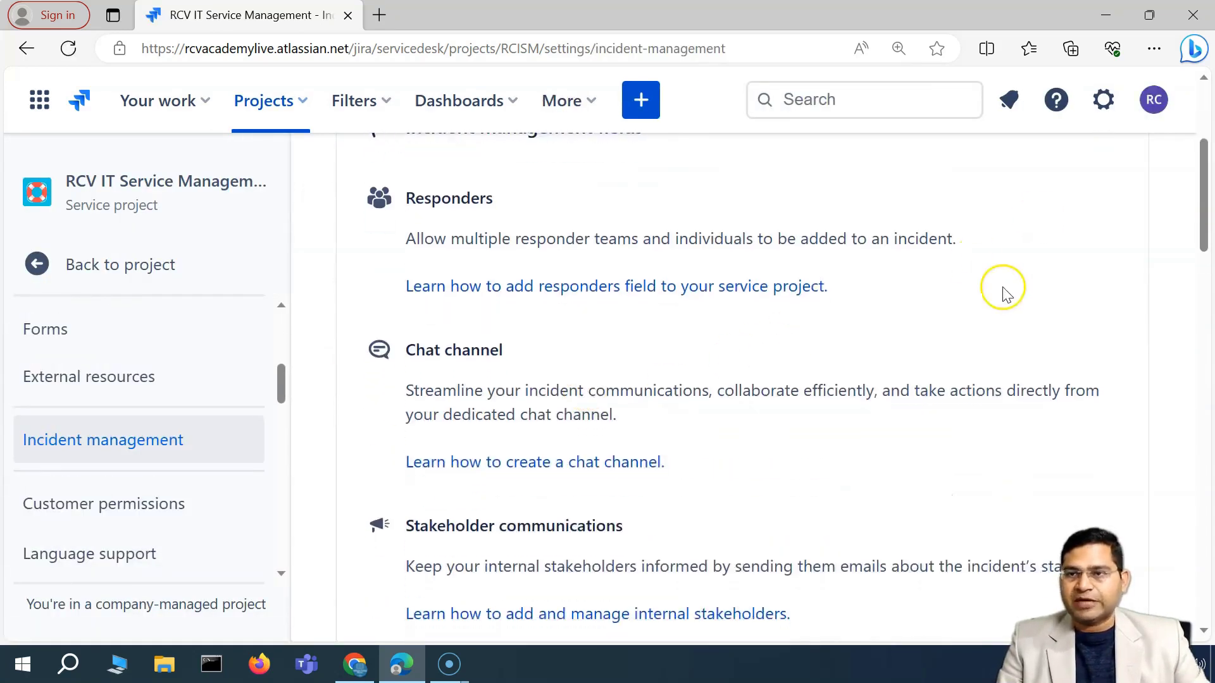
{"action": "scroll", "coordinate": [1044, 272], "scroll_direction": "up", "scroll_amount": 3}
{"action": "left_click", "coordinate": [1104, 300]}
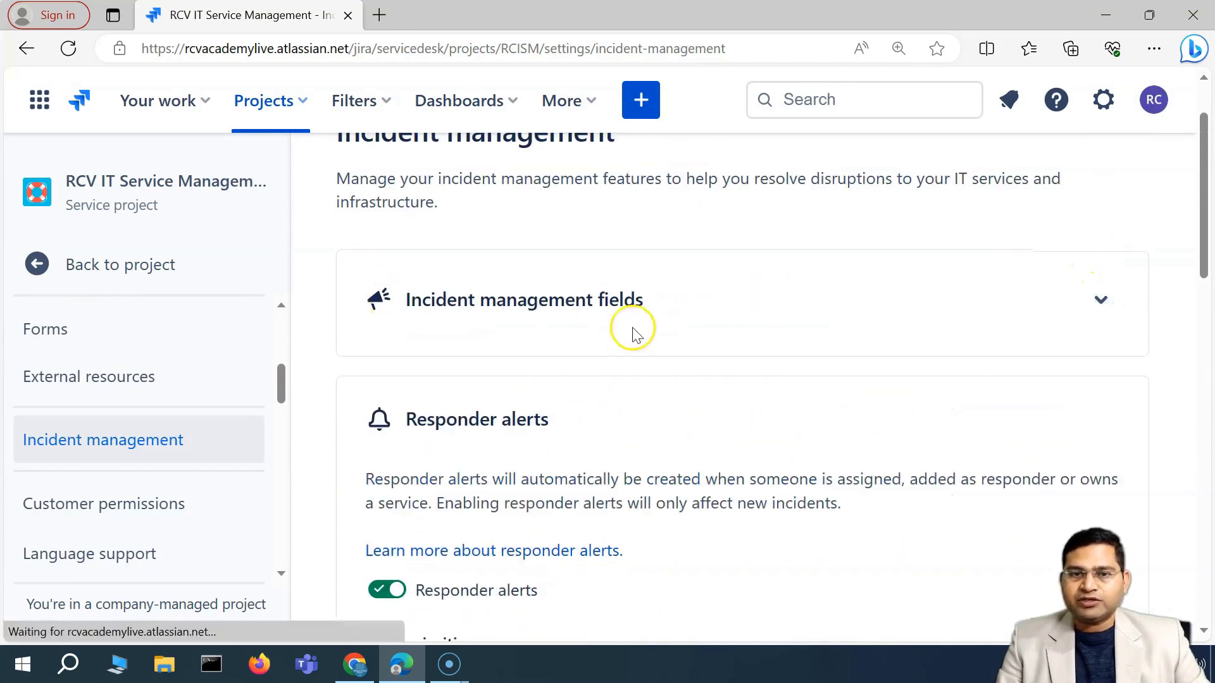
{"action": "scroll", "coordinate": [570, 326], "scroll_direction": "down", "scroll_amount": 2}
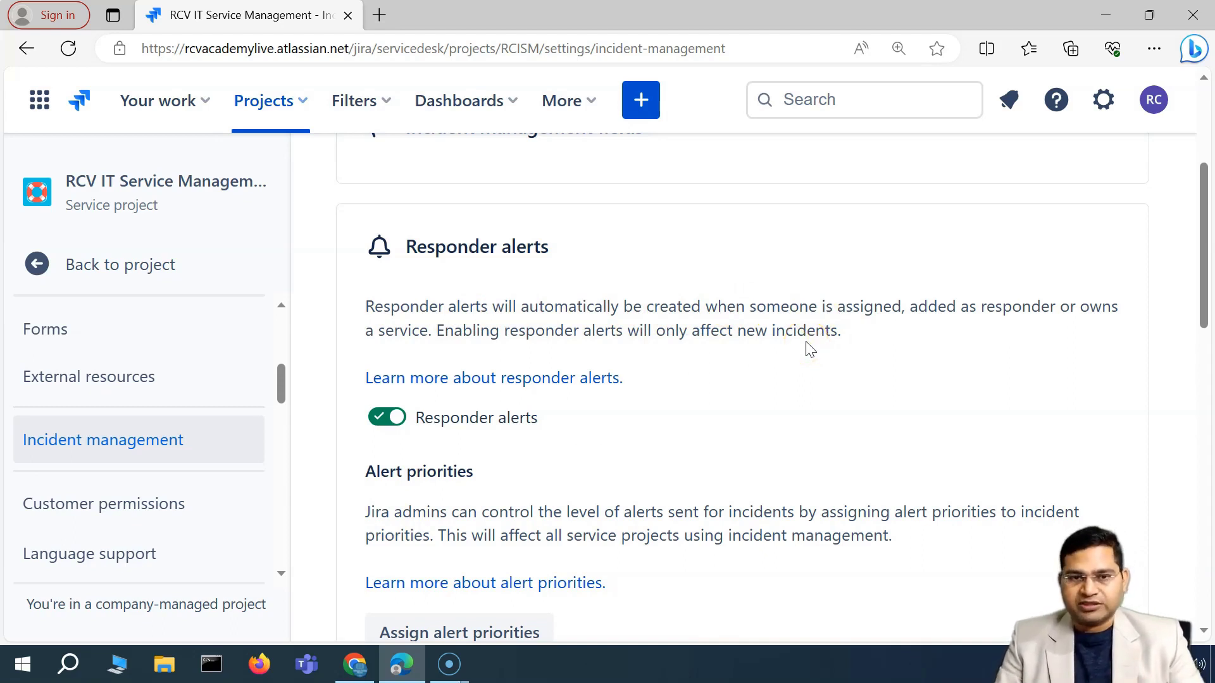
{"action": "left_click_drag", "start_coordinate": [453, 331], "coordinate": [737, 330]}
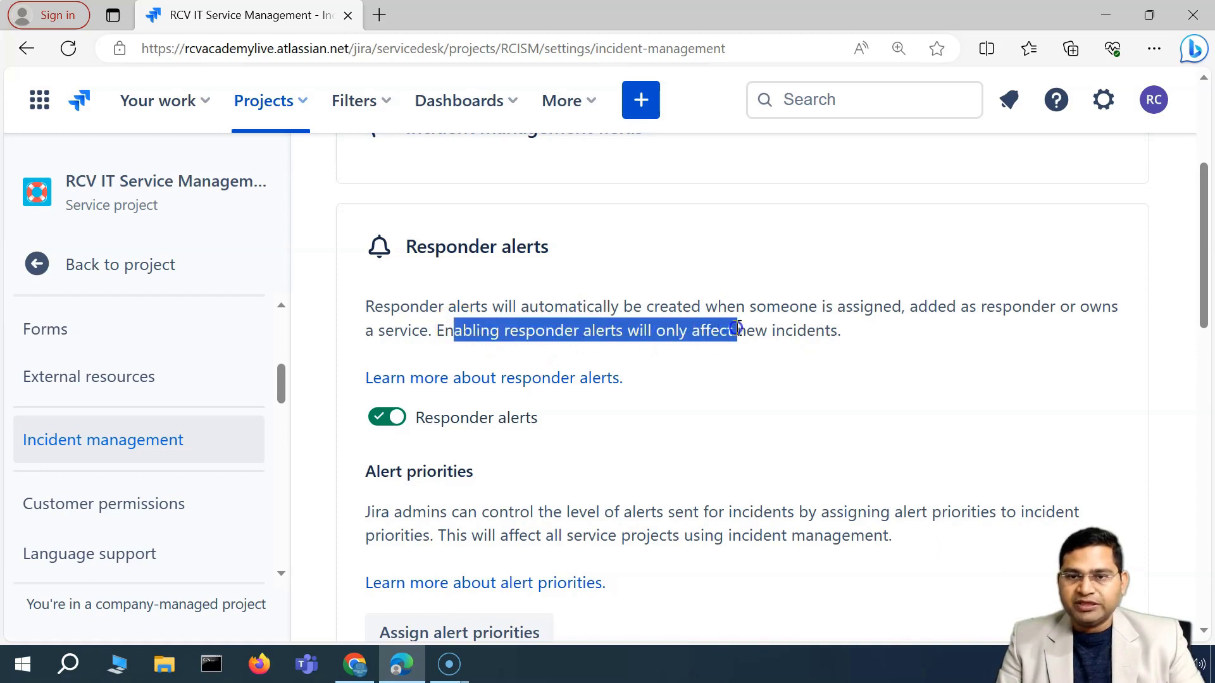
{"action": "left_click", "coordinate": [789, 339]}
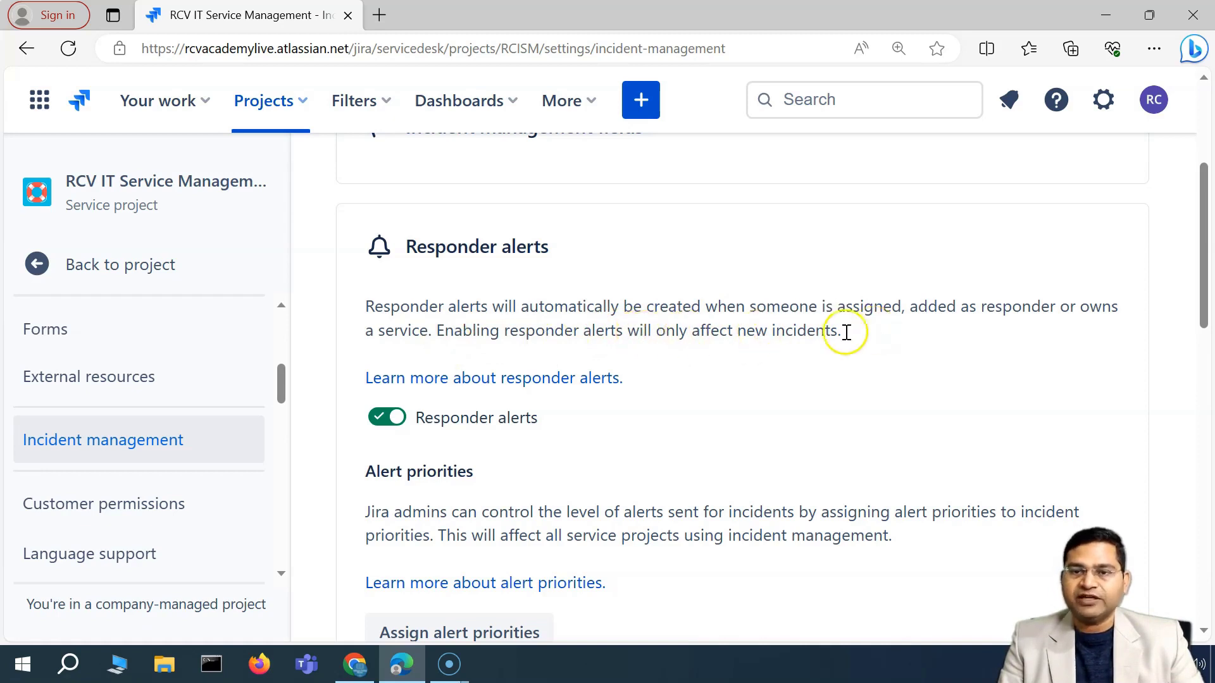
{"action": "left_click_drag", "start_coordinate": [845, 330], "coordinate": [821, 306]}
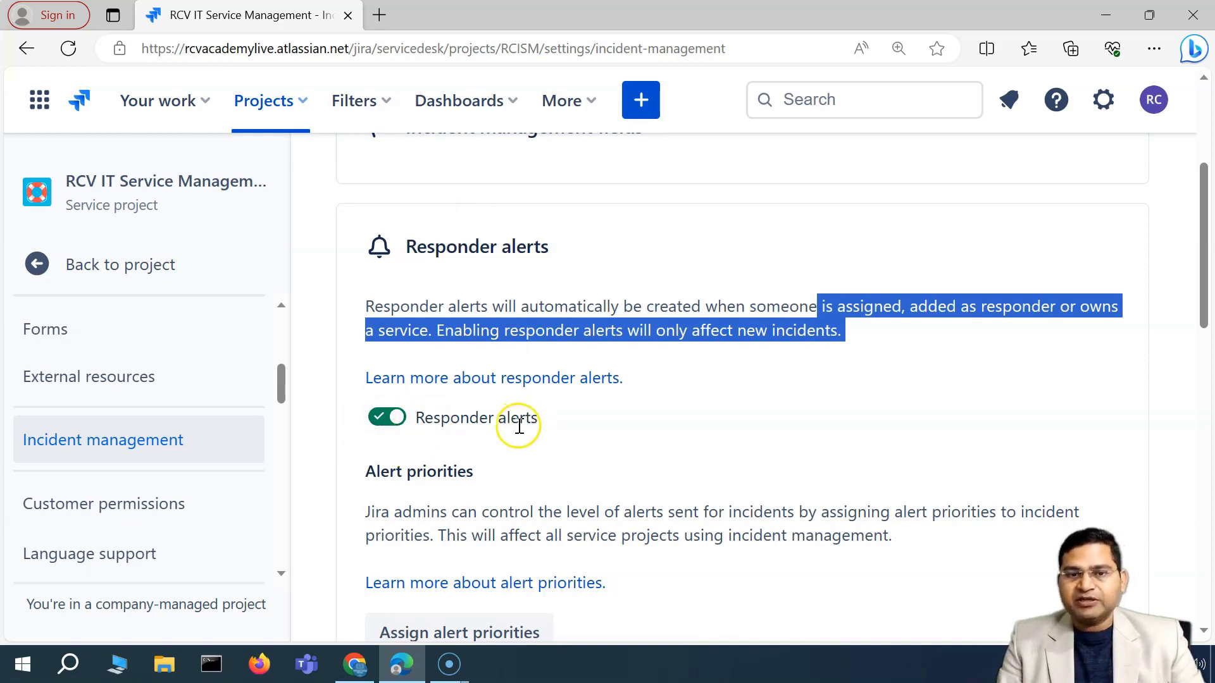
{"action": "left_click", "coordinate": [696, 339]}
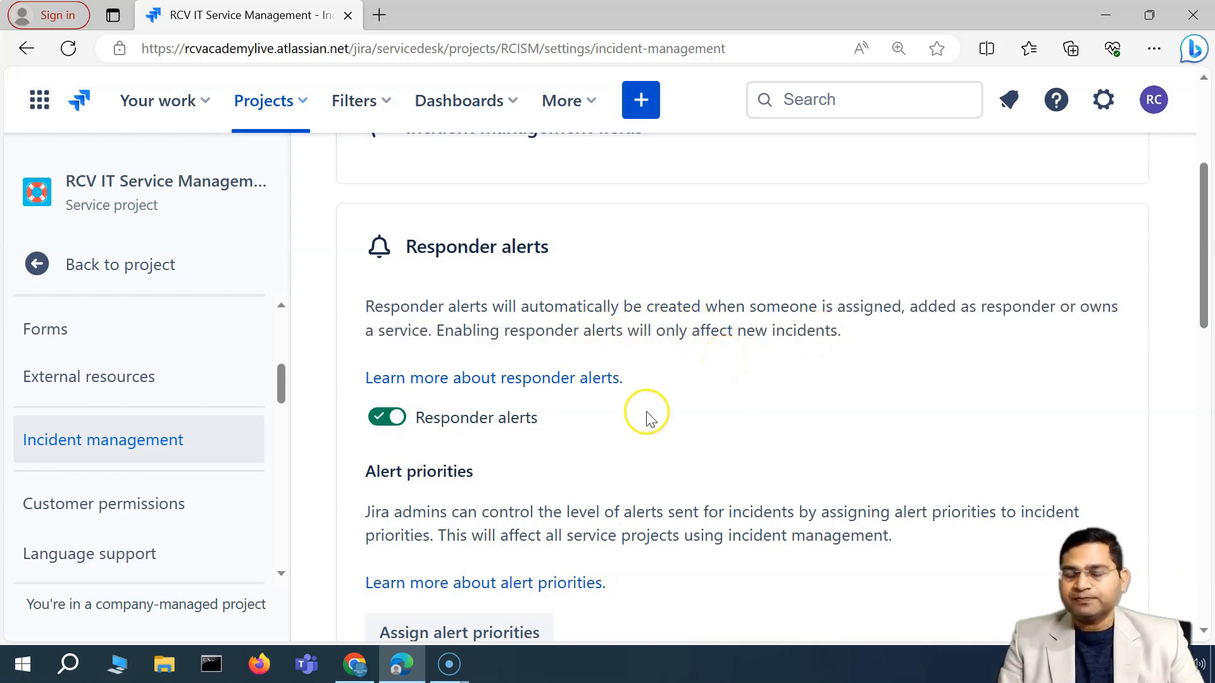
{"action": "left_click_drag", "start_coordinate": [665, 334], "coordinate": [688, 333]}
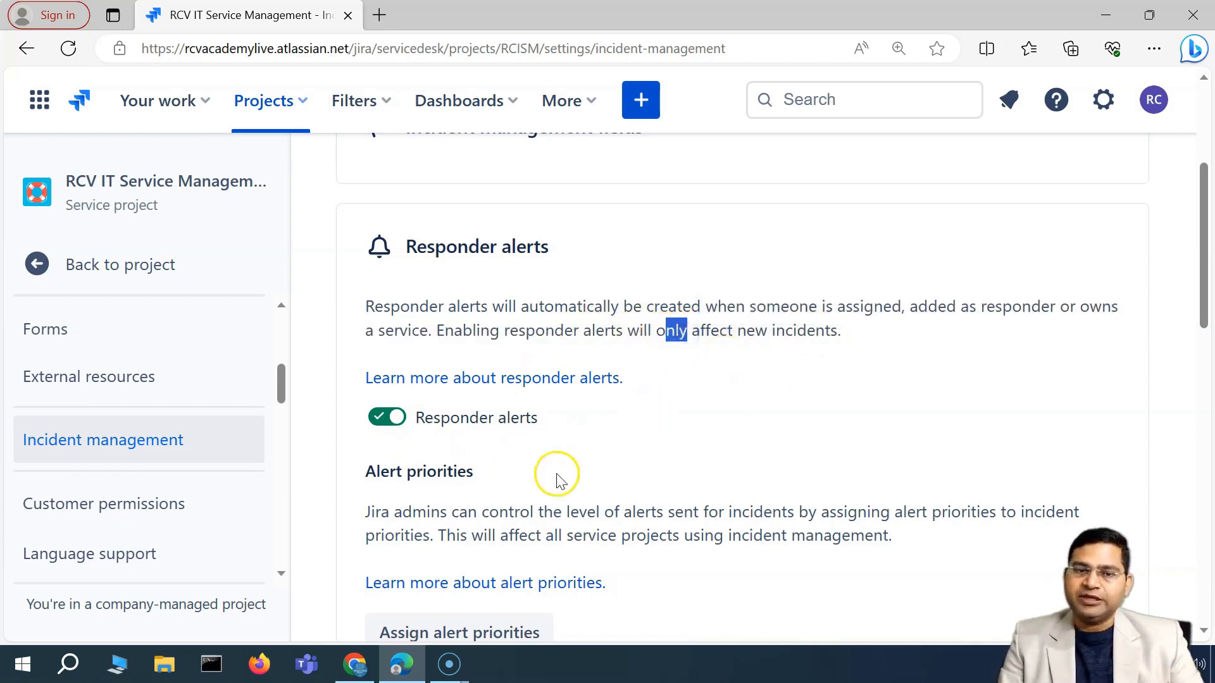
{"action": "scroll", "coordinate": [550, 468], "scroll_direction": "down", "scroll_amount": 3}
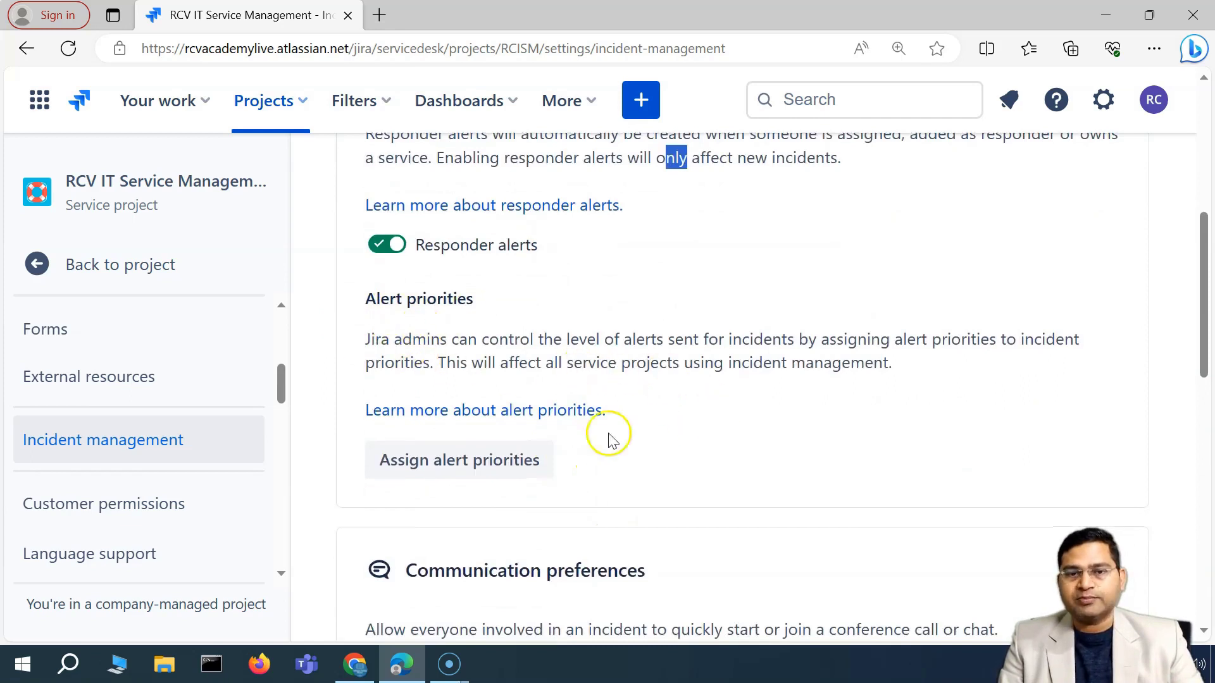
{"action": "left_click_drag", "start_coordinate": [427, 339], "coordinate": [644, 339]}
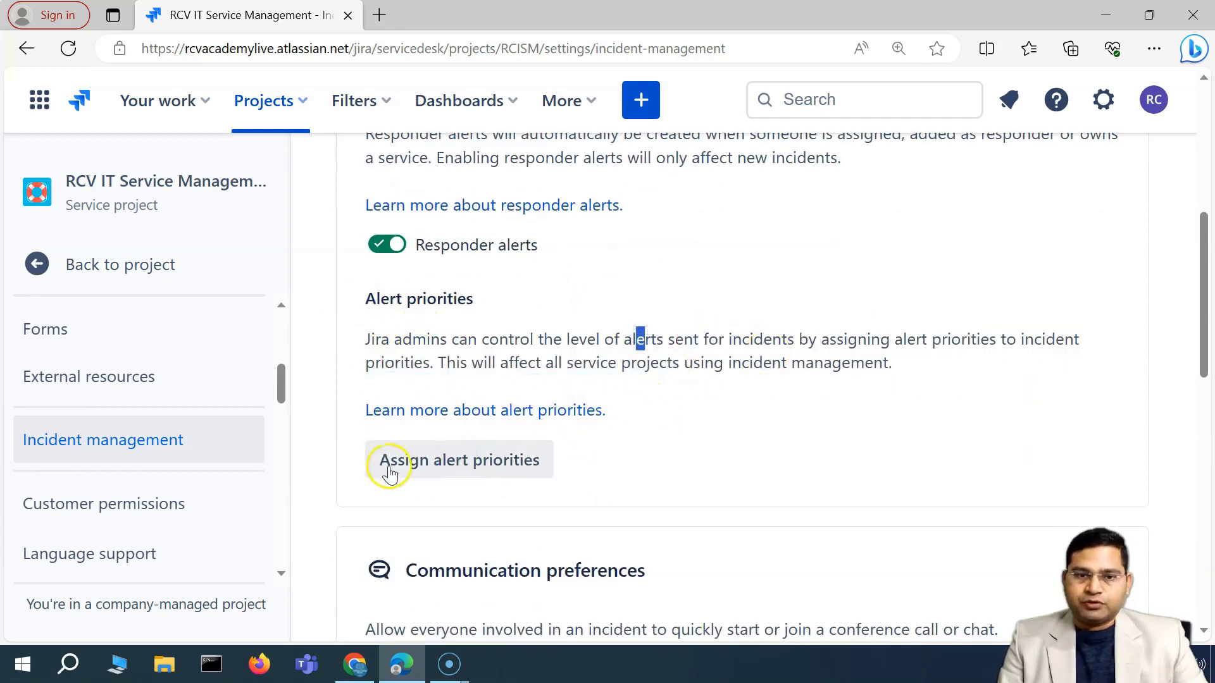
{"action": "left_click", "coordinate": [445, 464]}
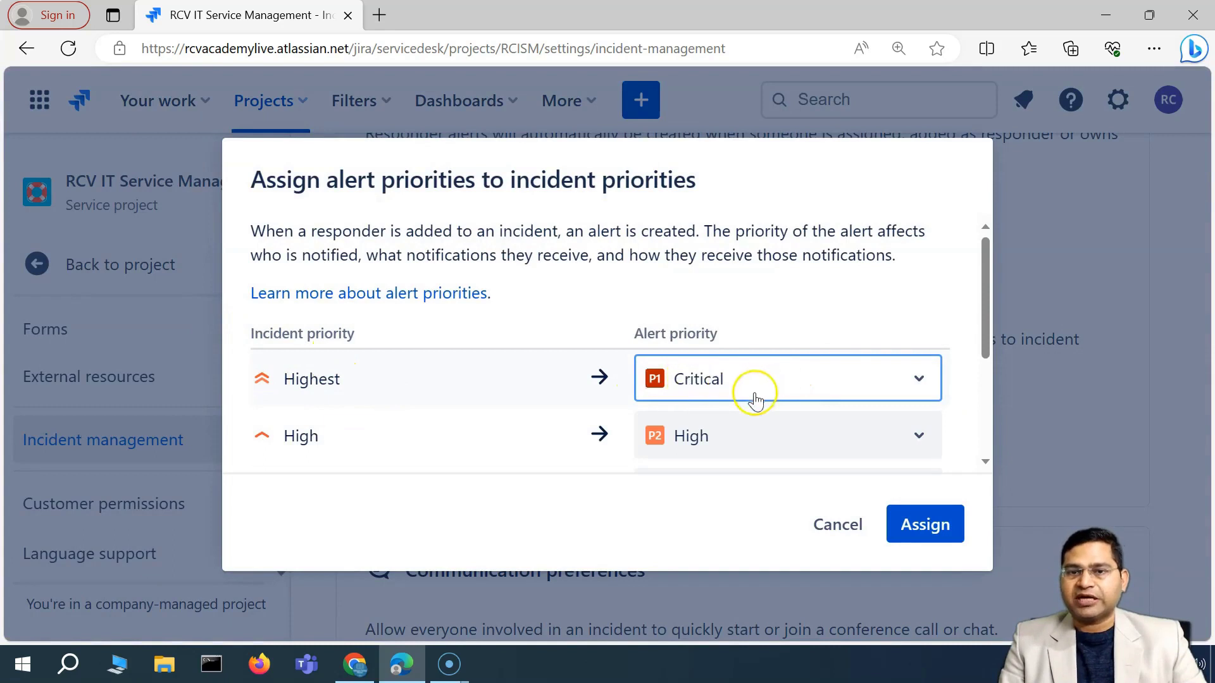
{"action": "scroll", "coordinate": [744, 418], "scroll_direction": "down", "scroll_amount": 2}
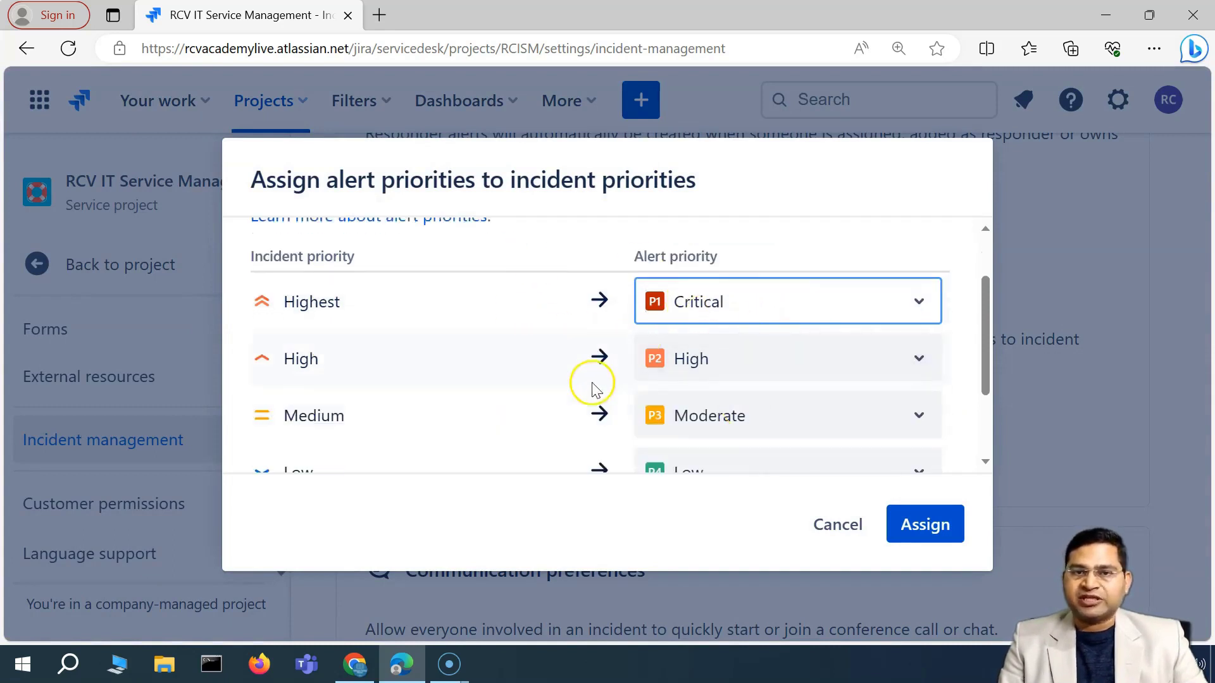
{"action": "left_click", "coordinate": [851, 528]}
{"action": "scroll", "coordinate": [658, 451], "scroll_direction": "down", "scroll_amount": 2}
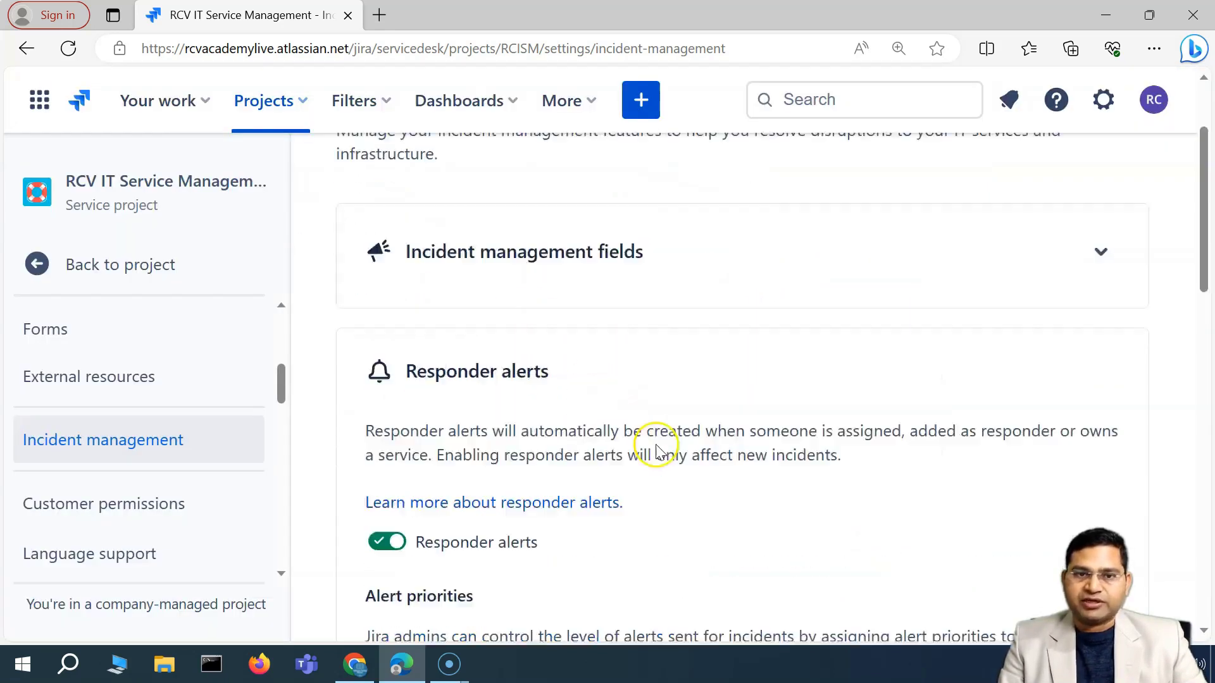
{"action": "scroll", "coordinate": [658, 451], "scroll_direction": "down", "scroll_amount": 6}
{"action": "scroll", "coordinate": [498, 446], "scroll_direction": "down", "scroll_amount": 4}
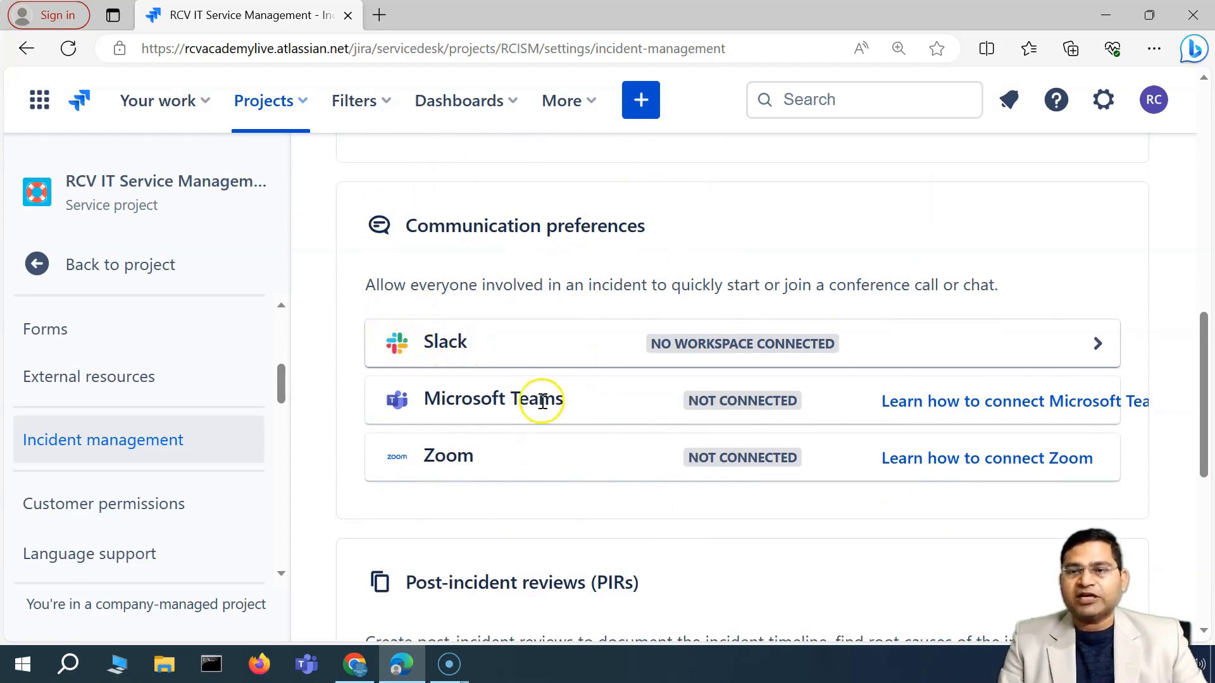
{"action": "scroll", "coordinate": [538, 411], "scroll_direction": "down", "scroll_amount": 2}
{"action": "scroll", "coordinate": [530, 387], "scroll_direction": "up", "scroll_amount": 2}
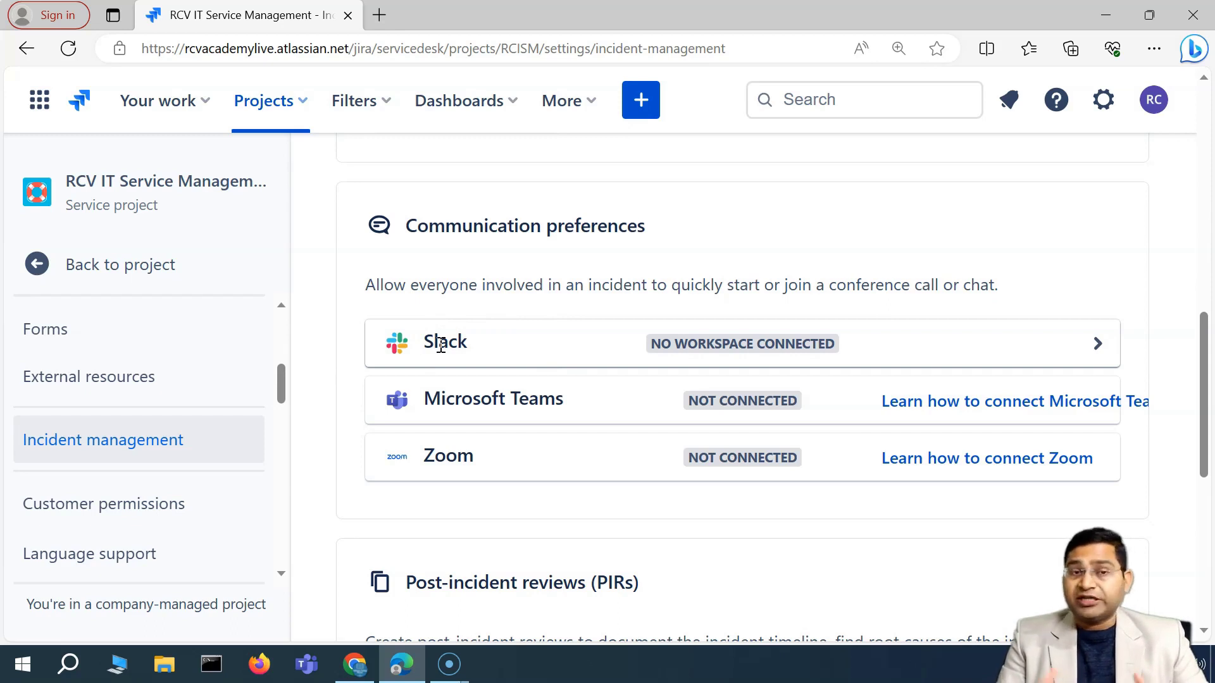
{"action": "scroll", "coordinate": [561, 392], "scroll_direction": "down", "scroll_amount": 4}
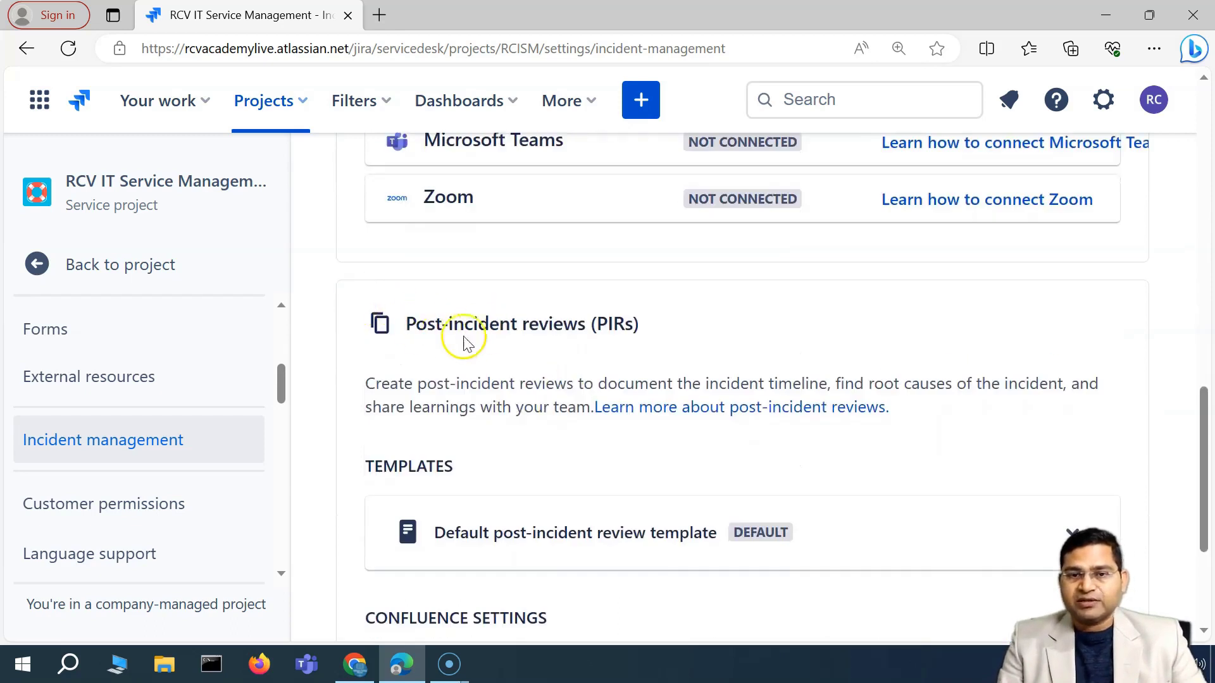
{"action": "left_click_drag", "start_coordinate": [500, 324], "coordinate": [609, 371]}
{"action": "scroll", "coordinate": [675, 382], "scroll_direction": "up", "scroll_amount": 1}
{"action": "scroll", "coordinate": [483, 439], "scroll_direction": "up", "scroll_amount": 4}
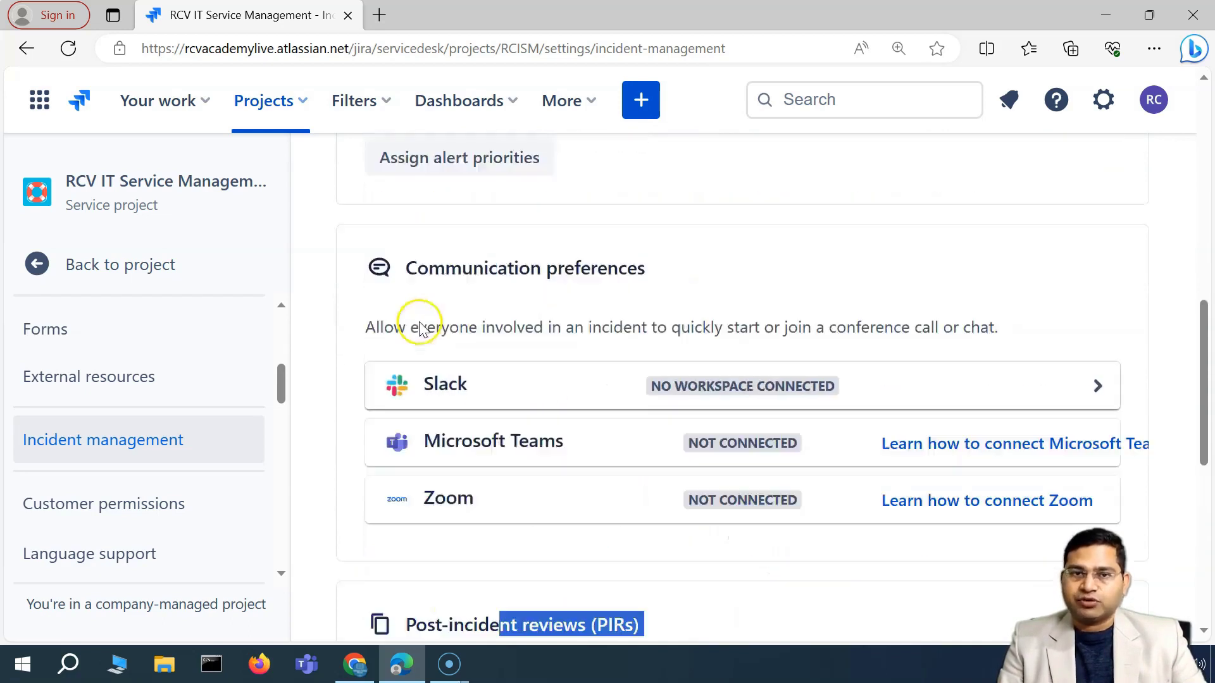
{"action": "scroll", "coordinate": [461, 426], "scroll_direction": "down", "scroll_amount": 3}
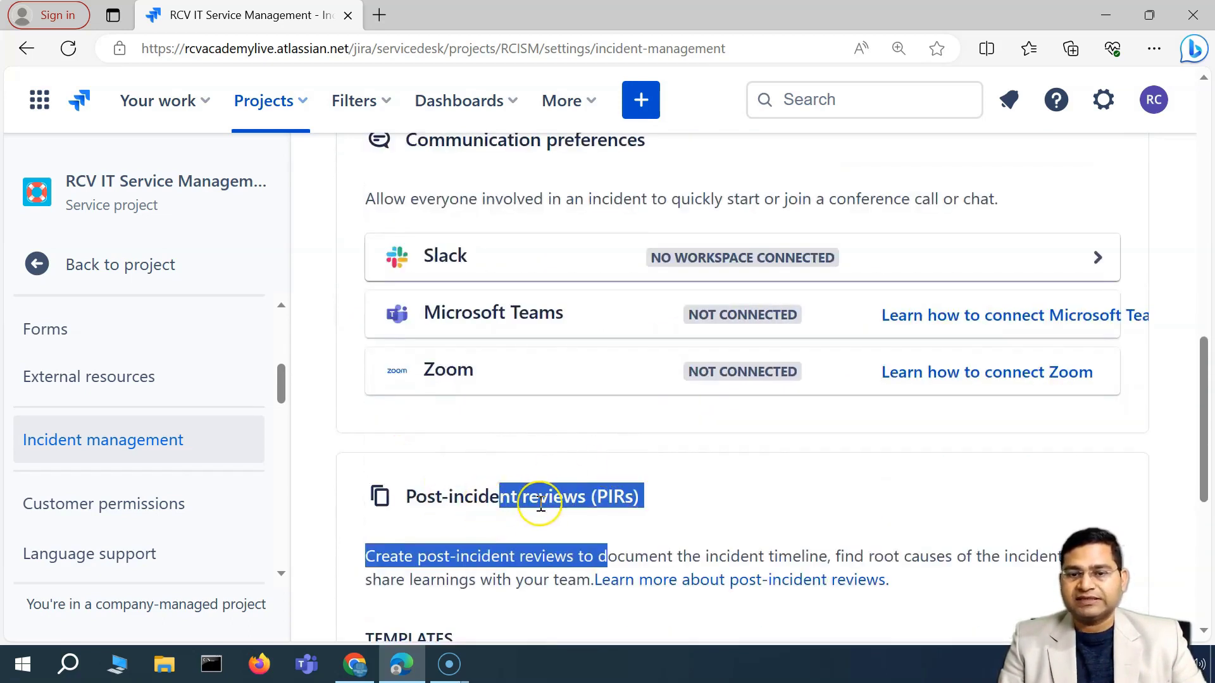